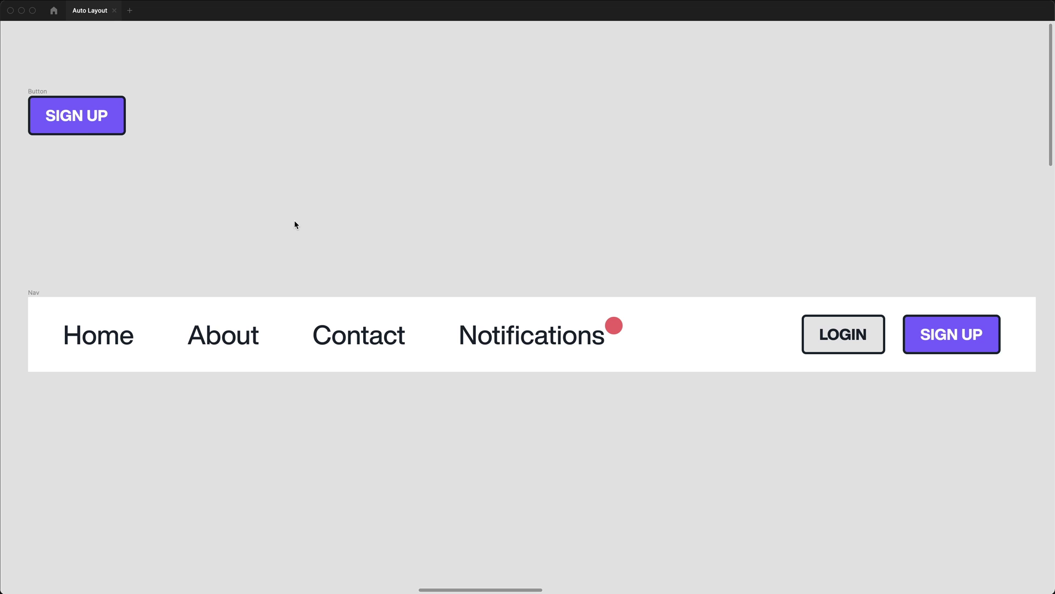
Change the standalone button's label to "DYNAMIC BUTTON".
{"action": "key", "text": "Return"}
{"action": "type", "text": "DYNAMIC BU"}
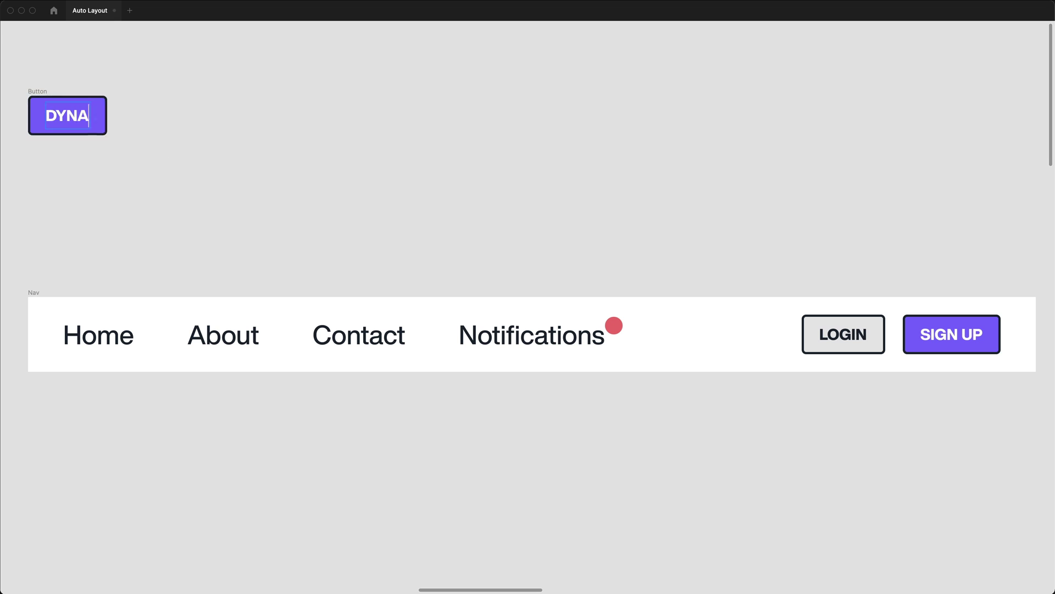
{"action": "type", "text": "TTON"}
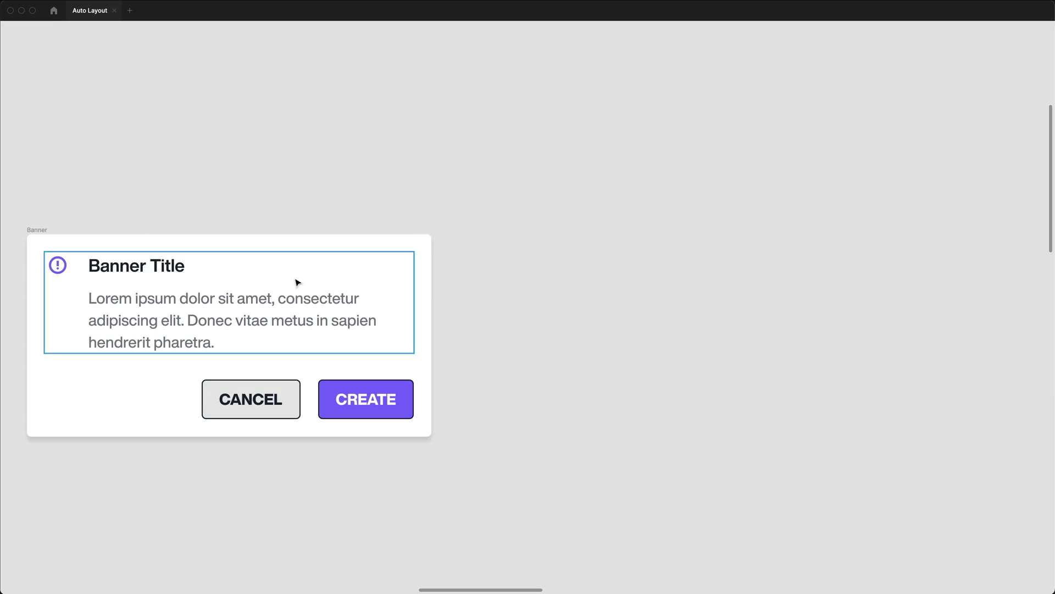
Resize the banner from its side edge, then hide and show the text inside it.
{"action": "left_click", "coordinate": [419, 309]}
{"action": "mouse_move", "coordinate": [431, 309]}
{"action": "left_mouse_down"}
{"action": "mouse_move", "coordinate": [563, 318]}
{"action": "mouse_move", "coordinate": [418, 322]}
{"action": "left_mouse_up"}
{"action": "double_click", "coordinate": [297, 327]}
{"action": "key", "text": "shift+super+h"}
{"action": "key", "text": "shift+super+h"}
{"action": "key", "text": "Escape"}
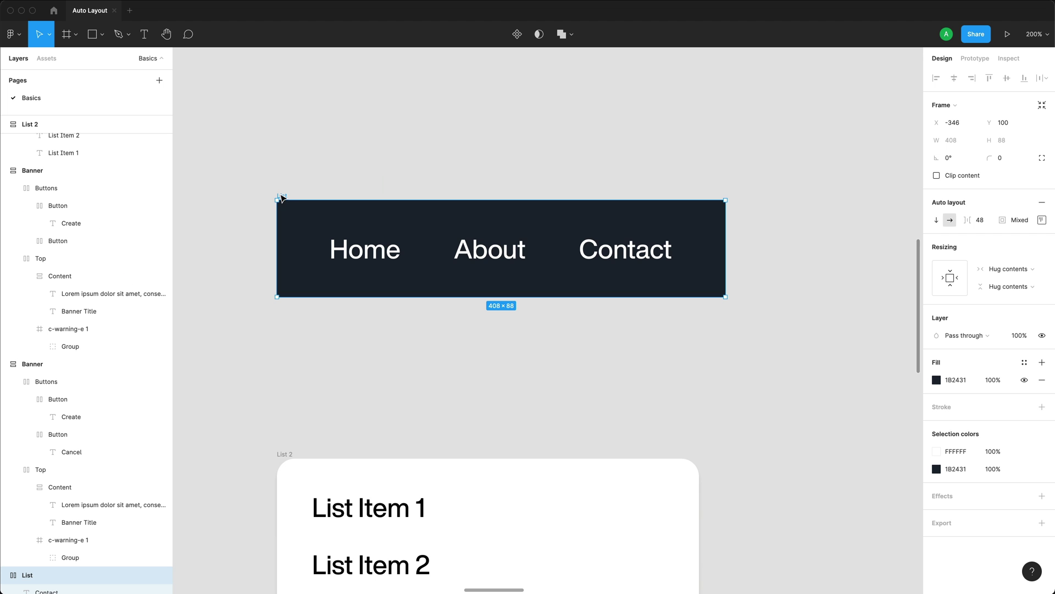
Switch the dark menu list's auto layout direction to vertical and back to horizontal.
{"action": "left_click", "coordinate": [936, 220]}
{"action": "left_click", "coordinate": [950, 219]}
{"action": "mouse_move", "coordinate": [989, 225]}
{"action": "left_mouse_down"}
{"action": "mouse_move", "coordinate": [1017, 225]}
{"action": "mouse_move", "coordinate": [989, 225]}
{"action": "left_mouse_up"}
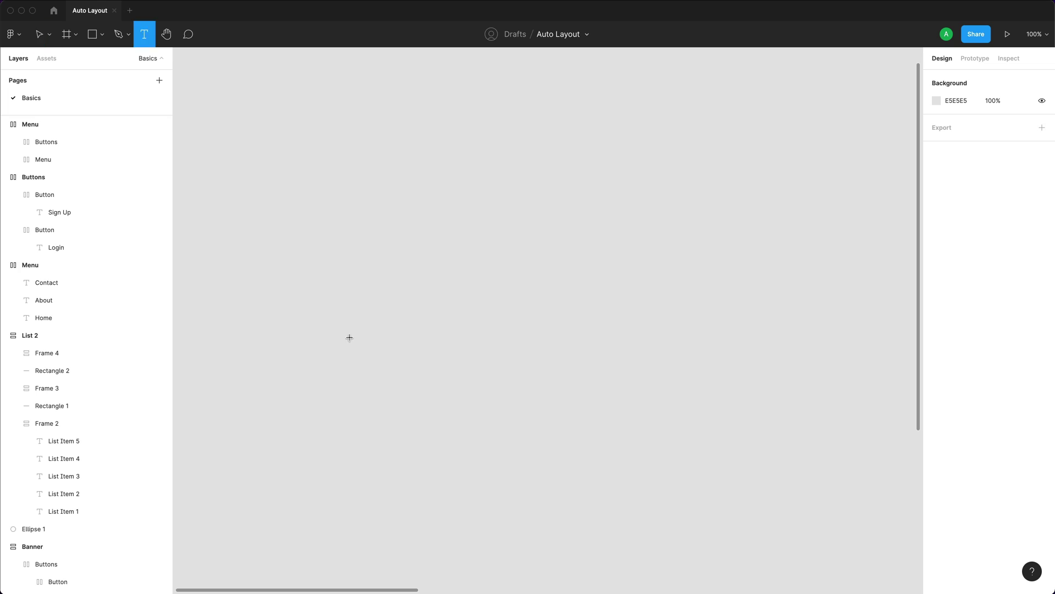
Create a "Home" text on the empty canvas and make two evenly spaced copies beside it in a row.
{"action": "left_click", "coordinate": [348, 339]}
{"action": "type", "text": "Home"}
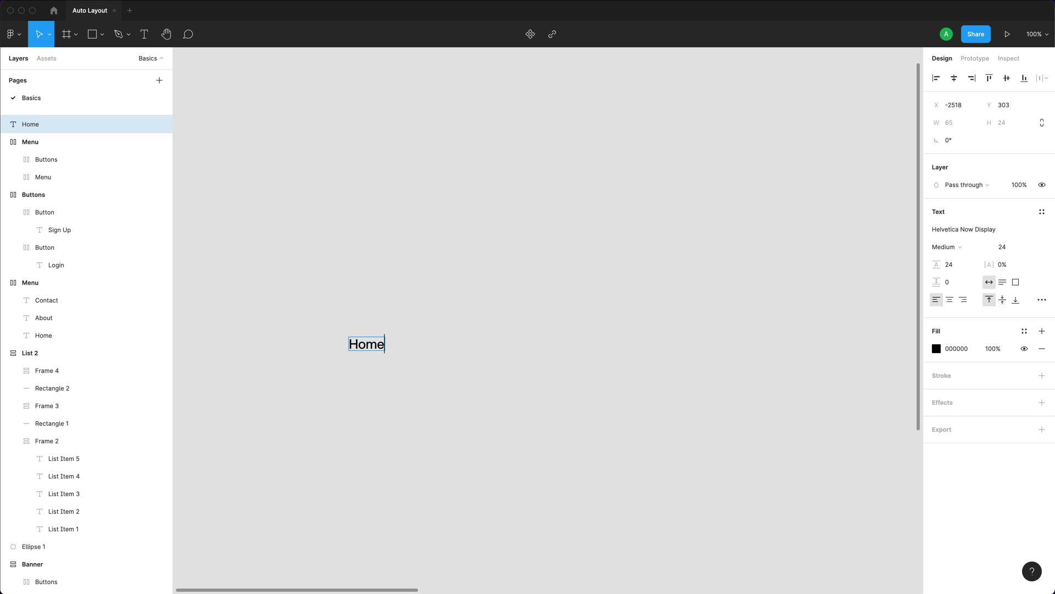
{"action": "key", "text": "Escape"}
{"action": "left_click_drag", "start_coordinate": [366, 346], "coordinate": [412, 348]}
{"action": "key", "text": "super+d"}
Change the second and third text copies to "About" and "Contact".
{"action": "double_click", "coordinate": [417, 347]}
{"action": "type", "text": "About"}
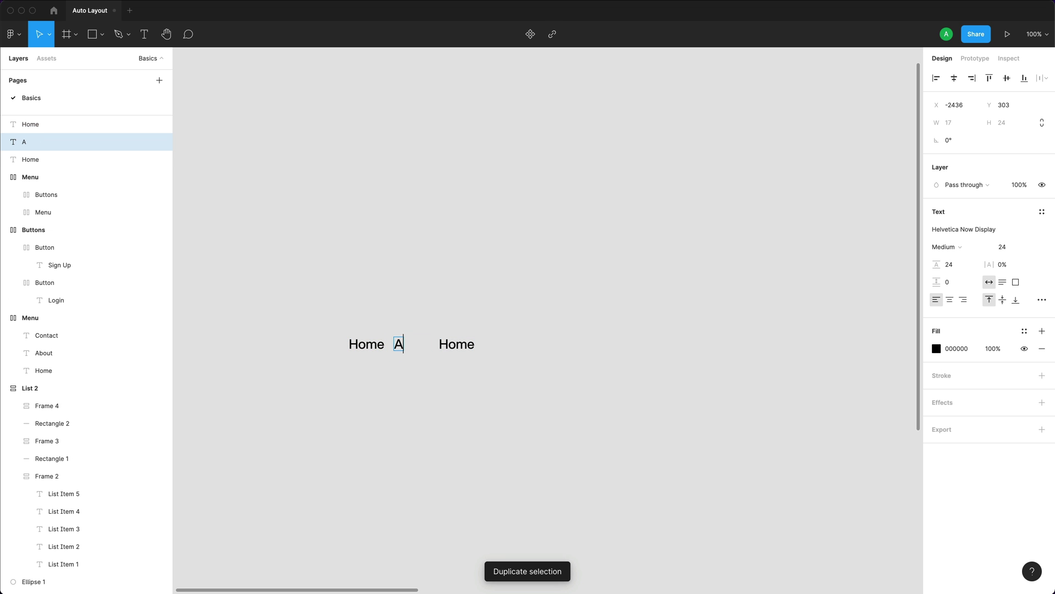
{"action": "double_click", "coordinate": [455, 345]}
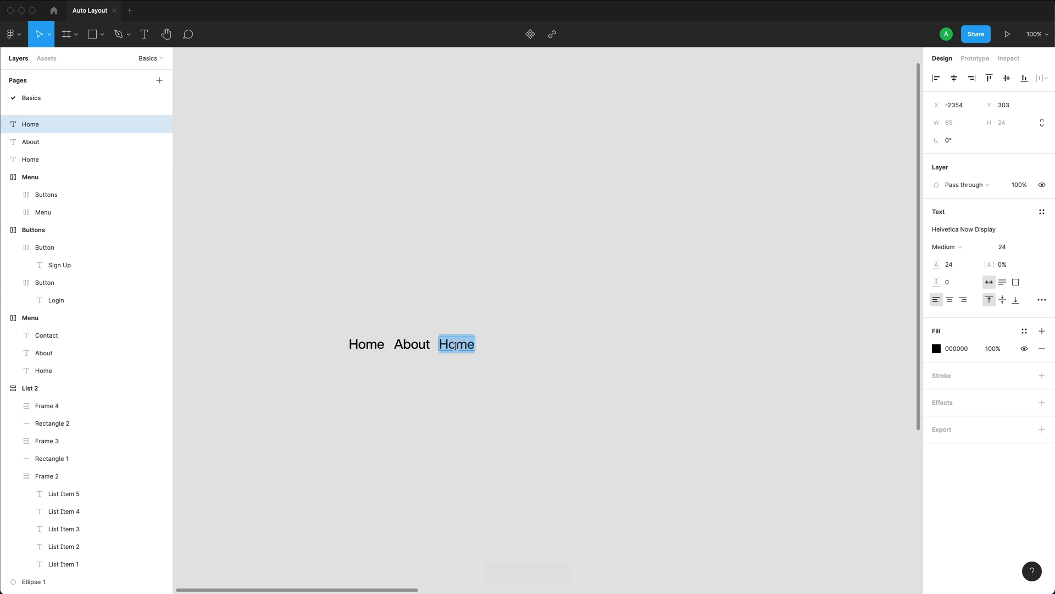
{"action": "type", "text": "Contact"}
{"action": "key", "text": "Escape"}
{"action": "left_click", "coordinate": [602, 419]}
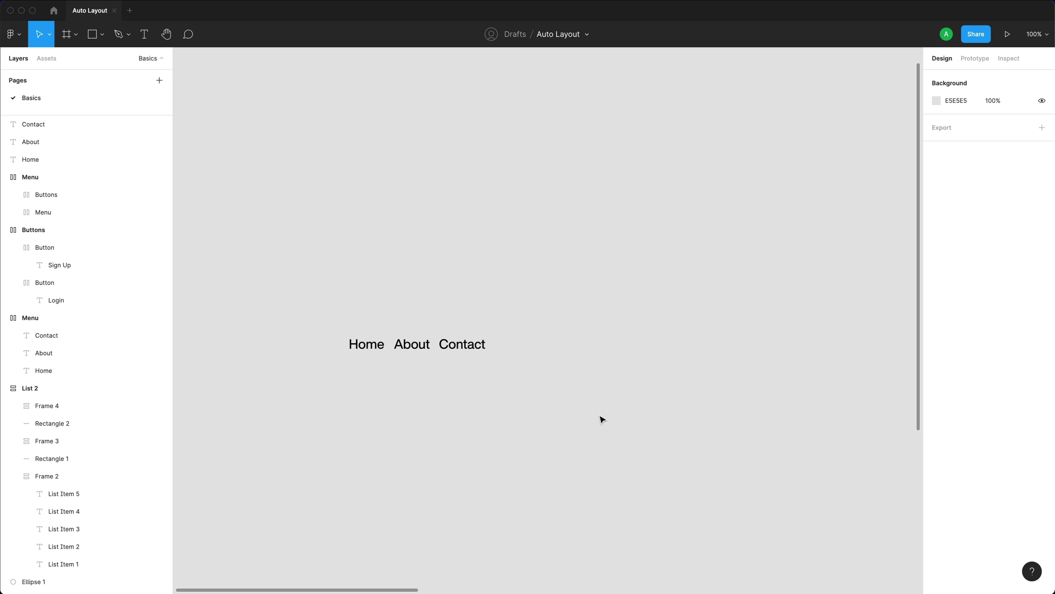
Apply auto layout to the Home, About and Contact texts together, then ungroup the frame.
{"action": "left_click_drag", "start_coordinate": [577, 393], "coordinate": [305, 297]}
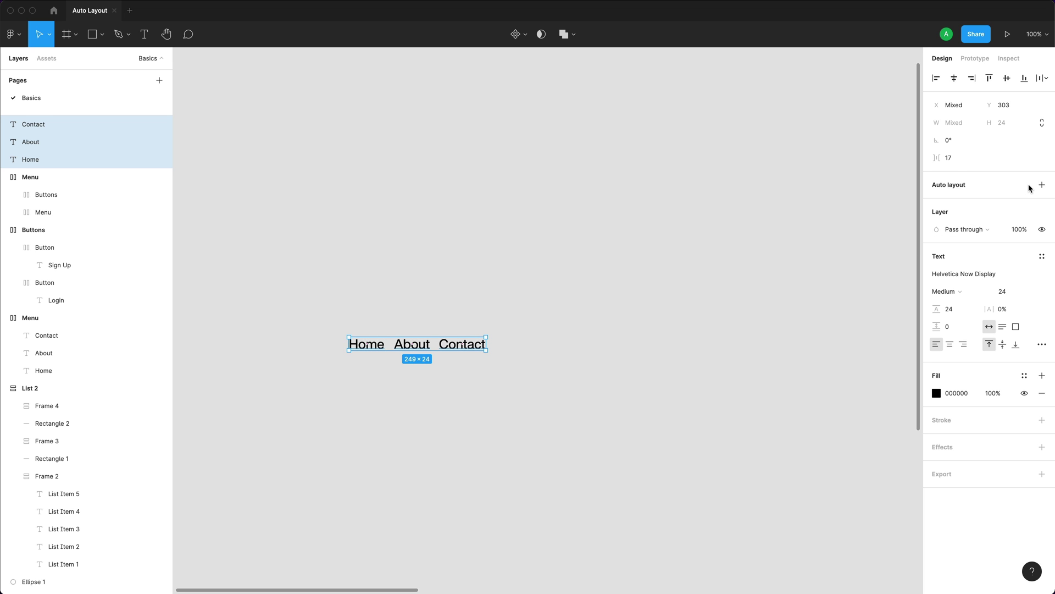
{"action": "left_click", "coordinate": [1043, 187]}
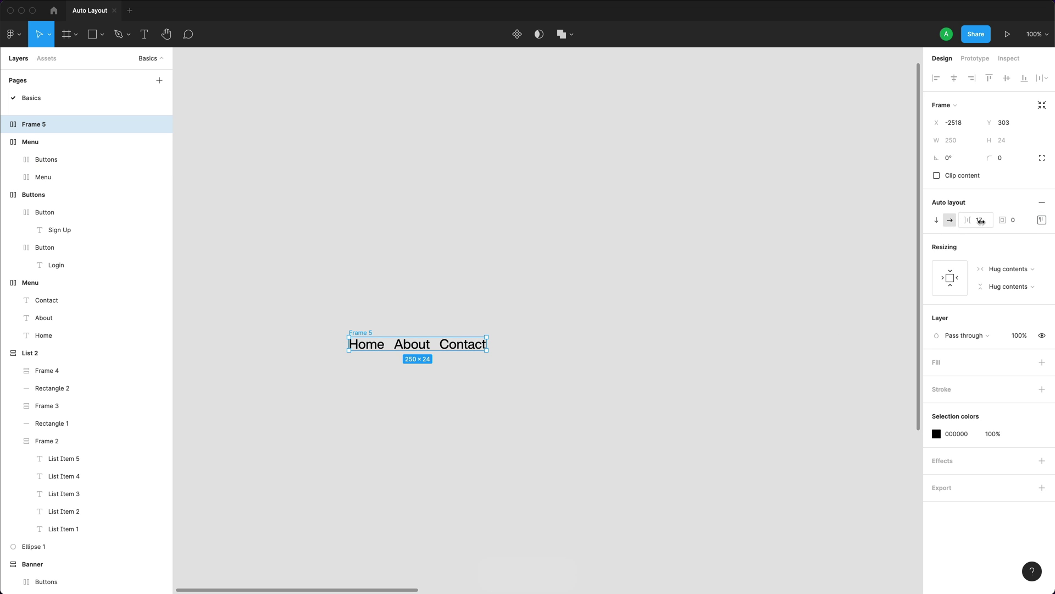
{"action": "key", "text": "super+shift+g"}
Select the three ungrouped menu texts, apply auto layout to them again and undo it.
{"action": "left_click_drag", "start_coordinate": [524, 302], "coordinate": [297, 381]}
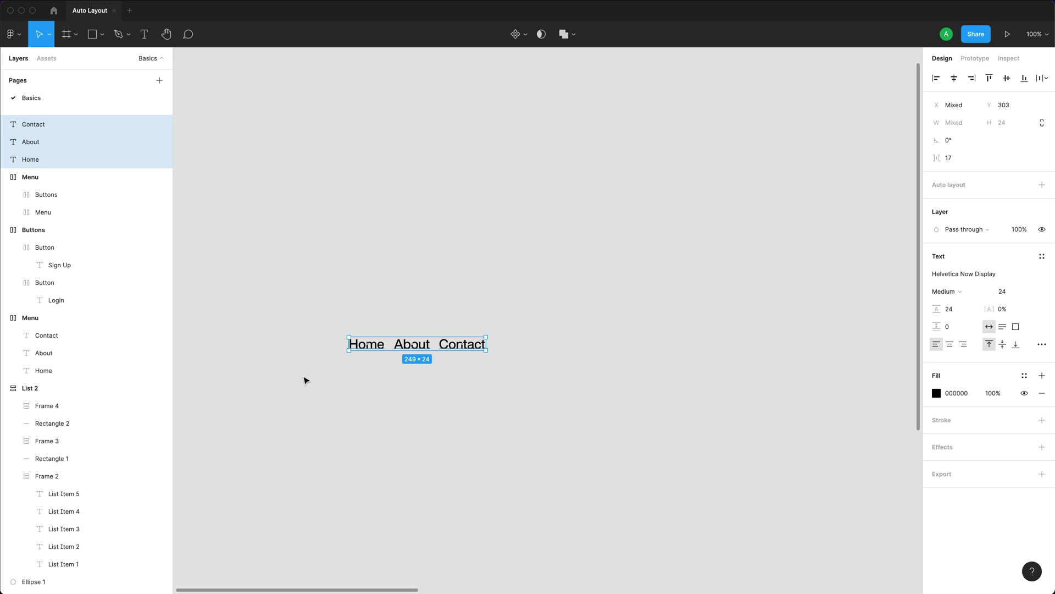
{"action": "key", "text": "shift+a"}
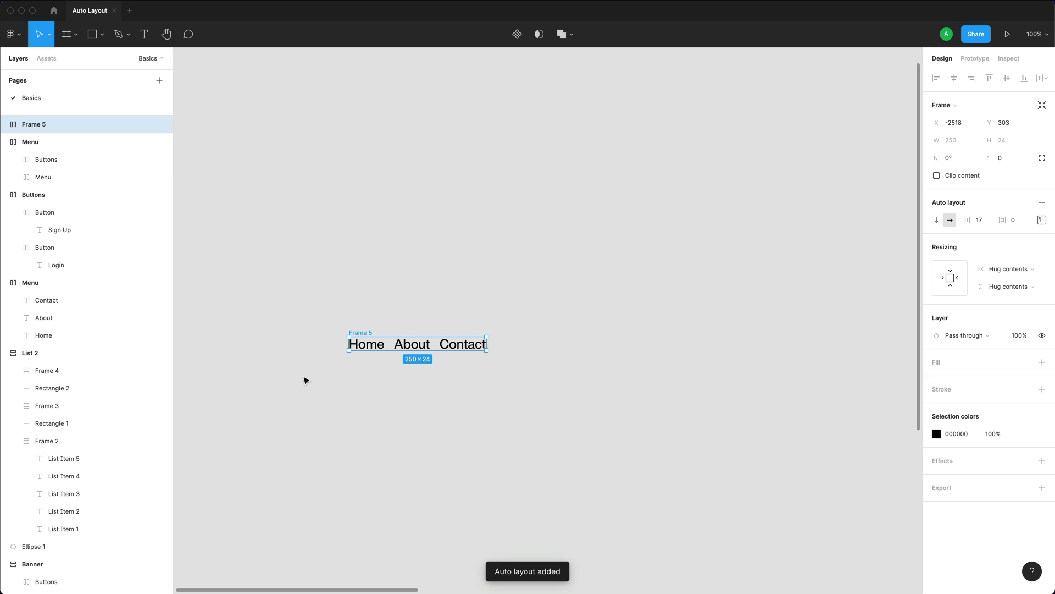
{"action": "key", "text": "super+z"}
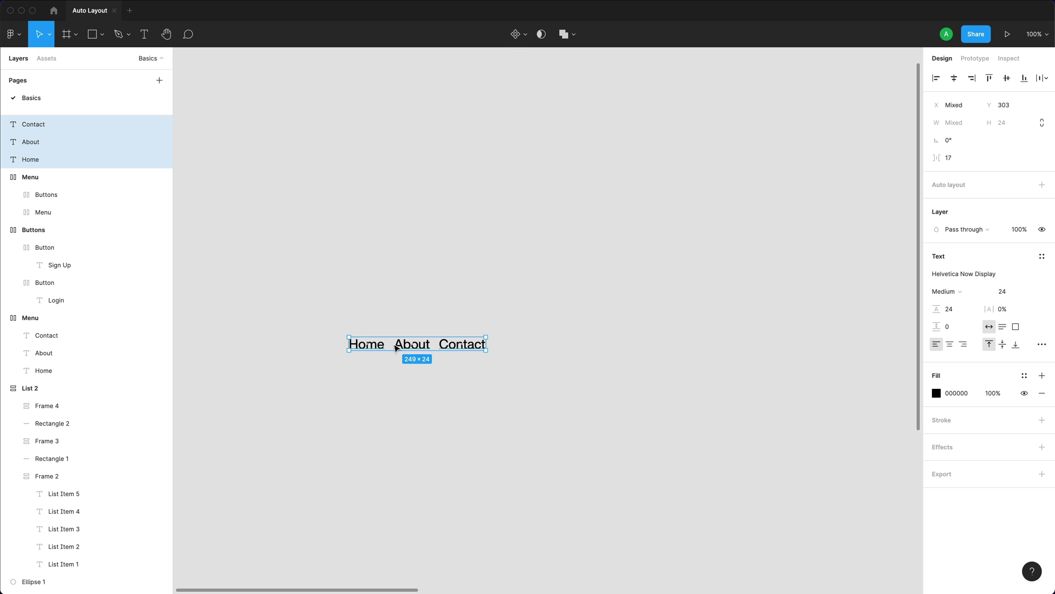
Add auto layout to the Home, About and Contact texts and select the new frame.
{"action": "right_click", "coordinate": [395, 347]}
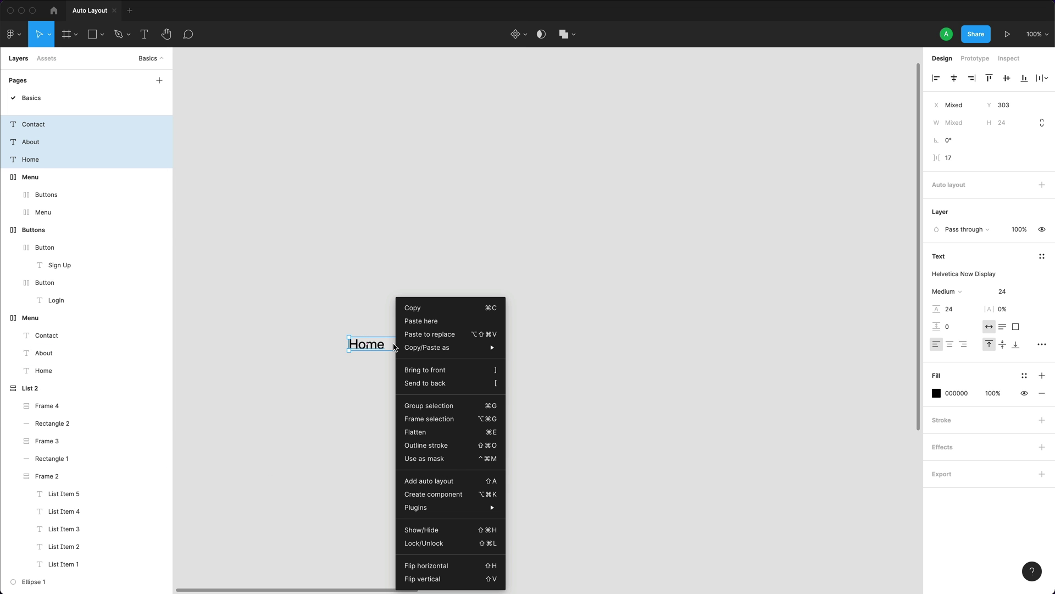
{"action": "left_click", "coordinate": [440, 485]}
{"action": "left_click", "coordinate": [481, 309]}
{"action": "scroll", "coordinate": [487, 285], "scroll_direction": "down", "scroll_amount": 2}
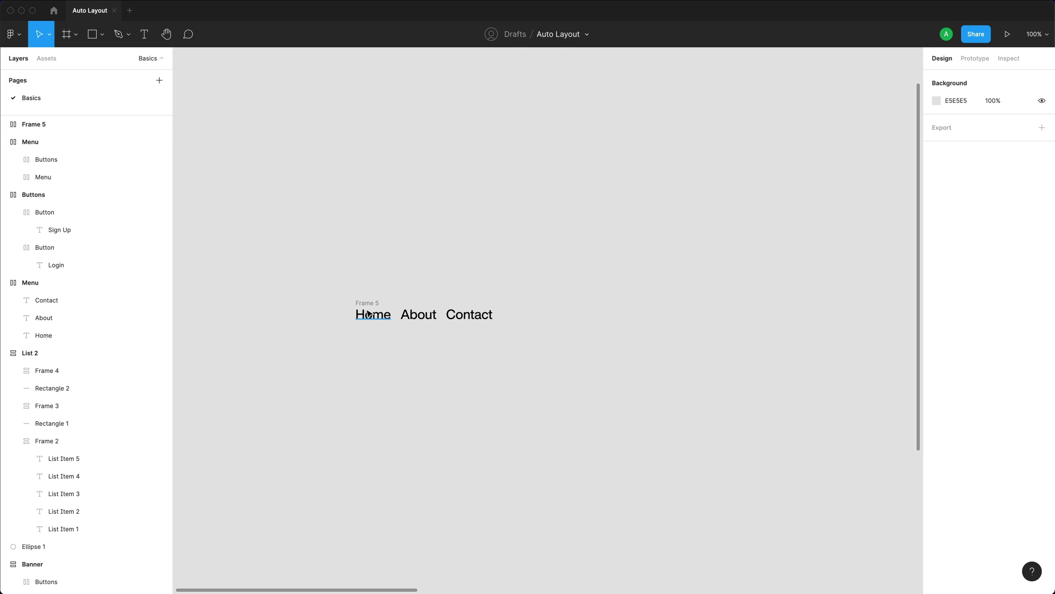
{"action": "left_click", "coordinate": [371, 307]}
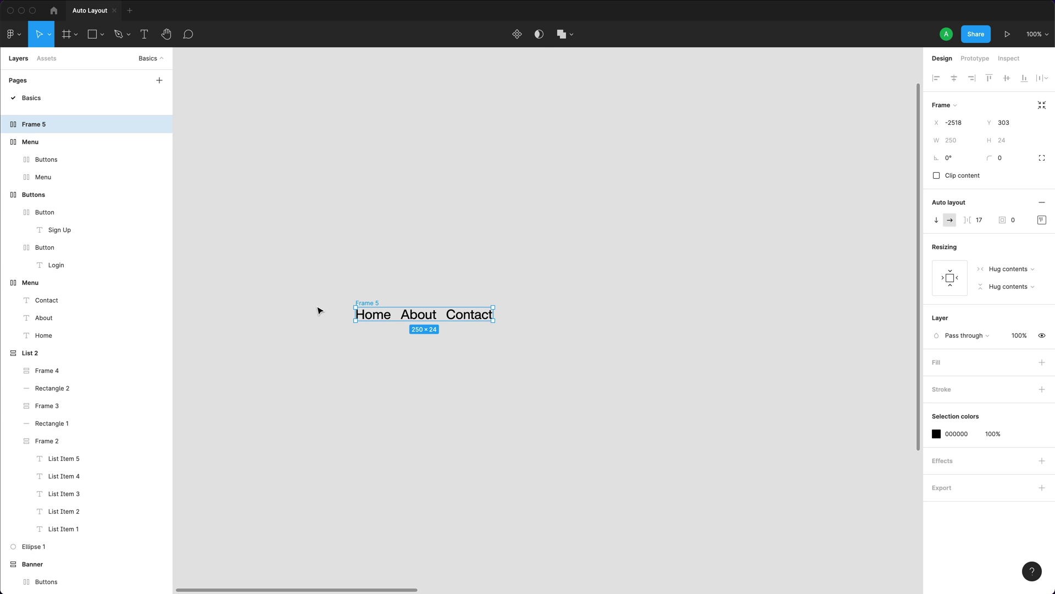
Create a vertical stack of three "Home" texts below the menu frame and add auto layout to it.
{"action": "left_click", "coordinate": [398, 361]}
{"action": "key", "text": "t"}
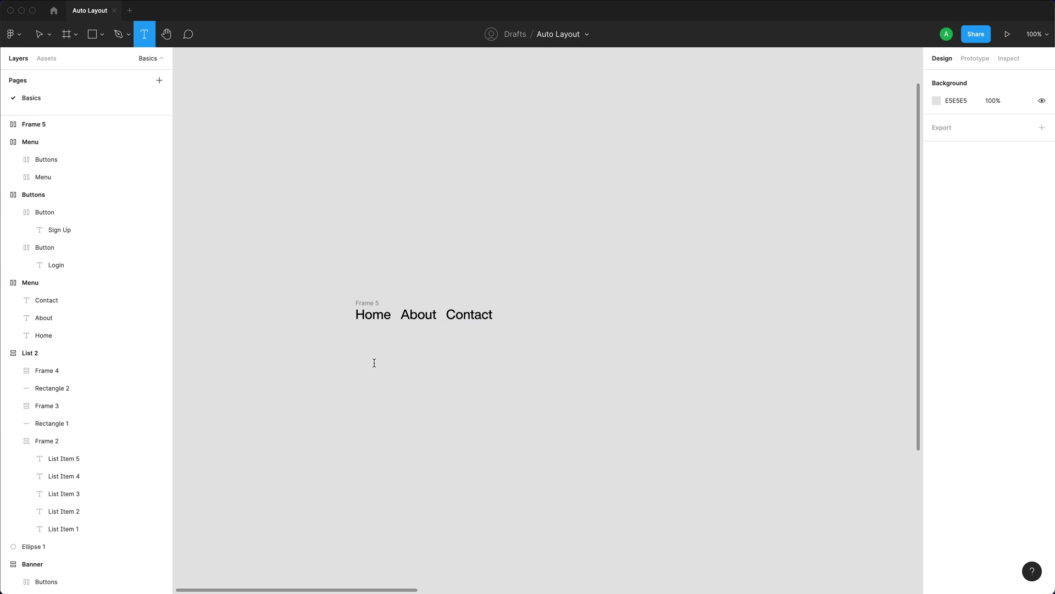
{"action": "left_click", "coordinate": [373, 363]}
{"action": "type", "text": "Home"}
{"action": "key", "text": "Escape"}
{"action": "left_click_drag", "start_coordinate": [388, 369], "coordinate": [389, 393]}
{"action": "key", "text": "ctrl+d"}
{"action": "left_click_drag", "start_coordinate": [456, 459], "coordinate": [246, 346]}
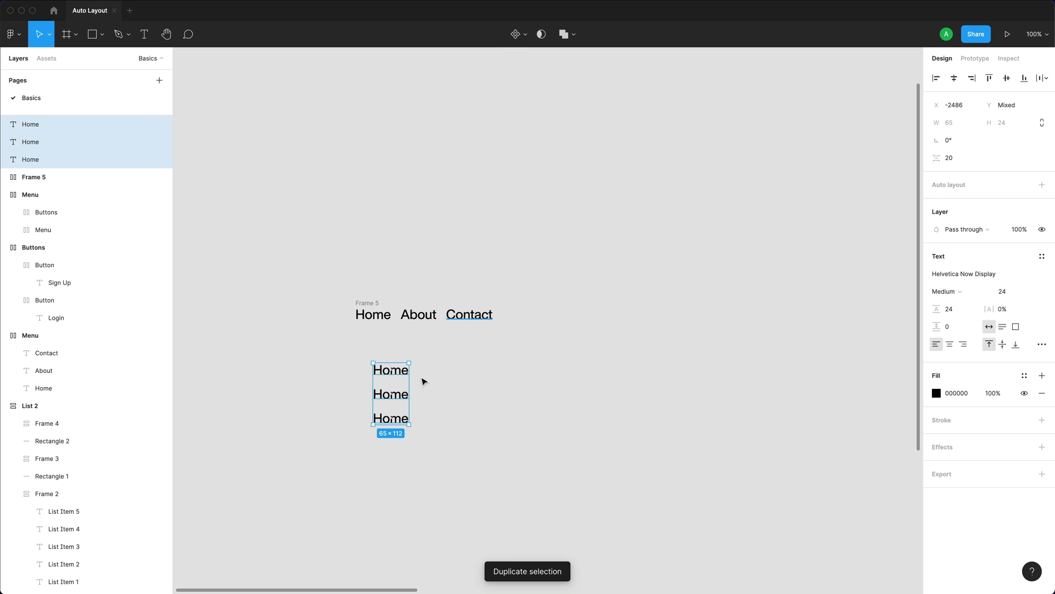
{"action": "key", "text": "shift+a"}
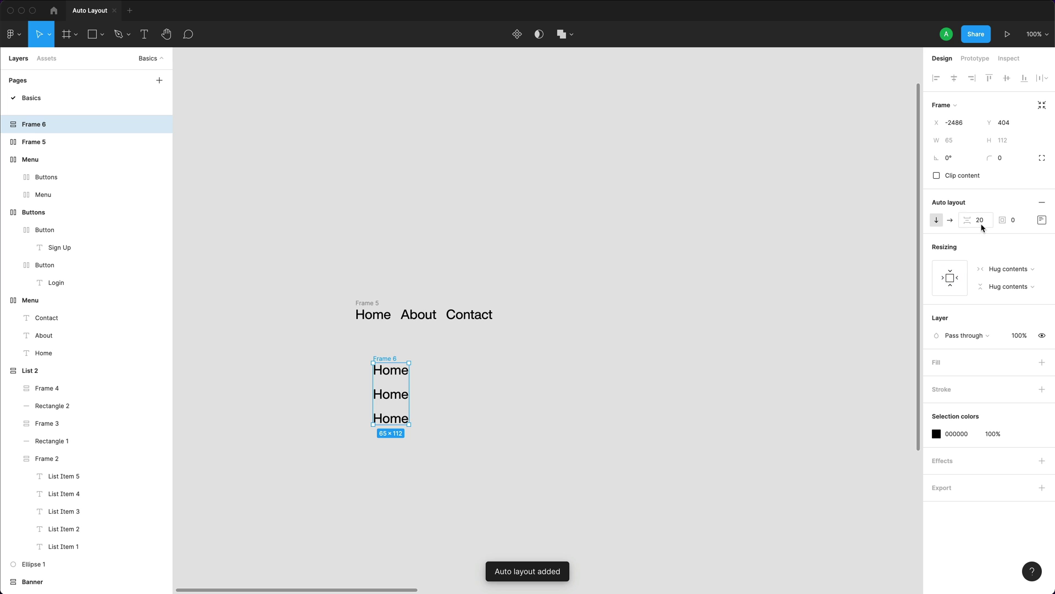
Toggle the three-Home frame's direction between horizontal and vertical, ending on horizontal, and delete the frame.
{"action": "left_click", "coordinate": [951, 220]}
{"action": "left_click", "coordinate": [938, 220]}
{"action": "left_click", "coordinate": [950, 220]}
{"action": "left_click", "coordinate": [938, 220]}
{"action": "left_click", "coordinate": [949, 220]}
{"action": "left_click", "coordinate": [377, 536]}
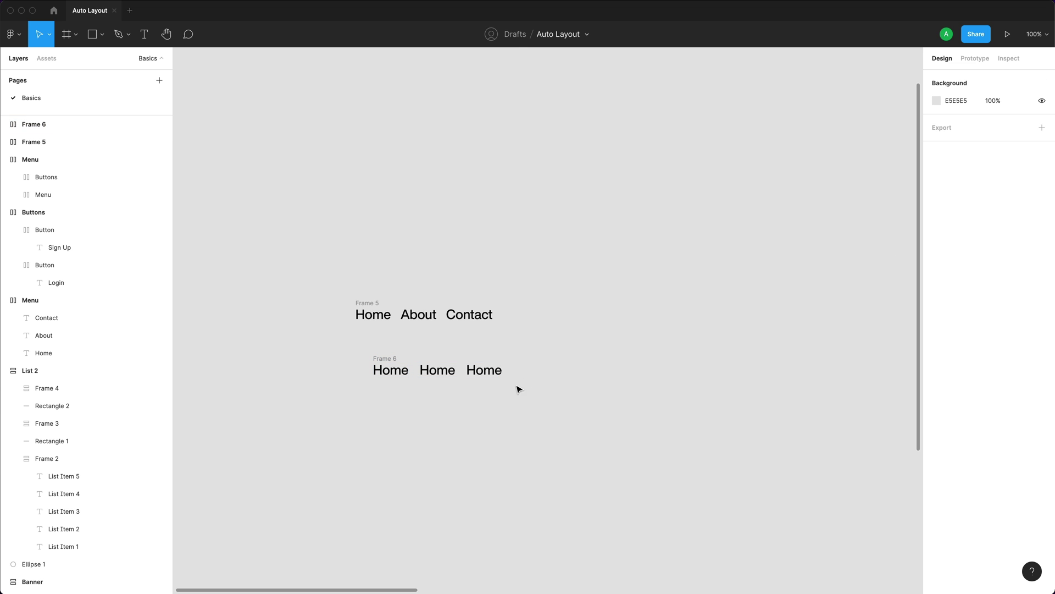
{"action": "left_click_drag", "start_coordinate": [539, 332], "coordinate": [493, 358]}
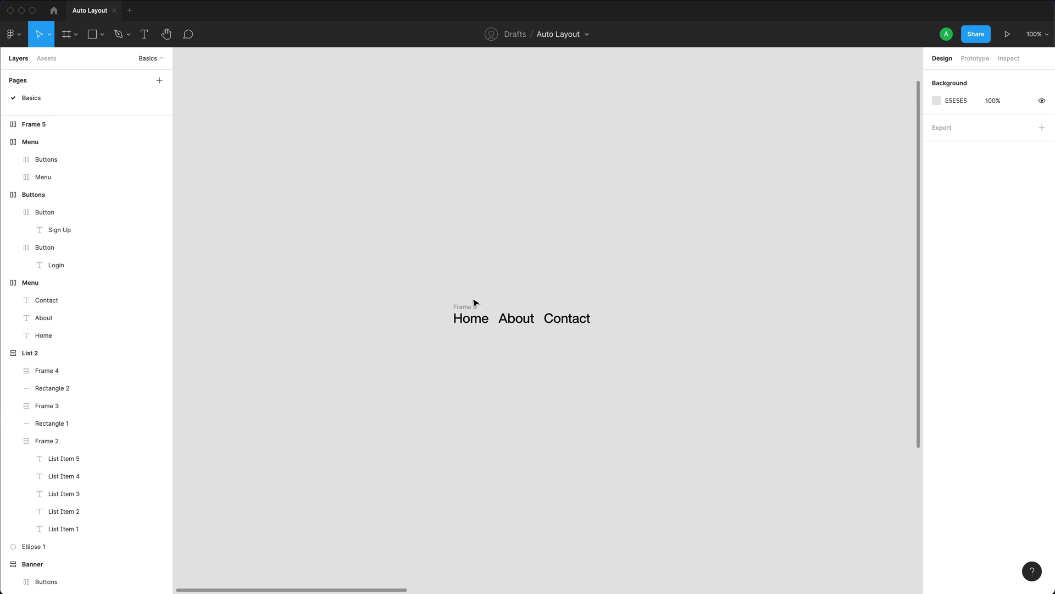
Remove auto layout from the Home, About, Contact frame and add it back.
{"action": "left_click", "coordinate": [474, 307]}
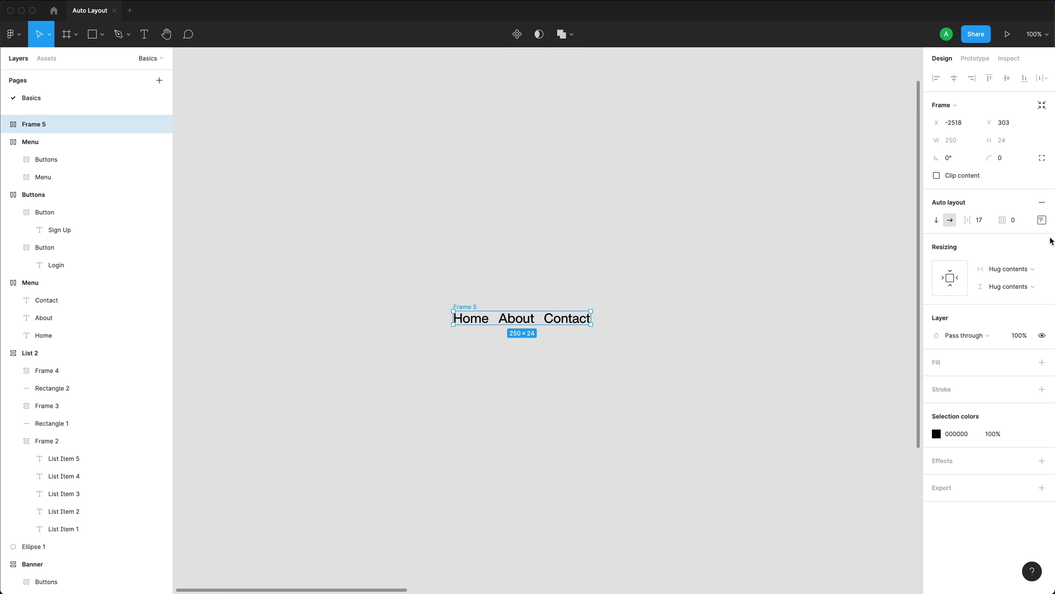
{"action": "left_click", "coordinate": [1042, 203]}
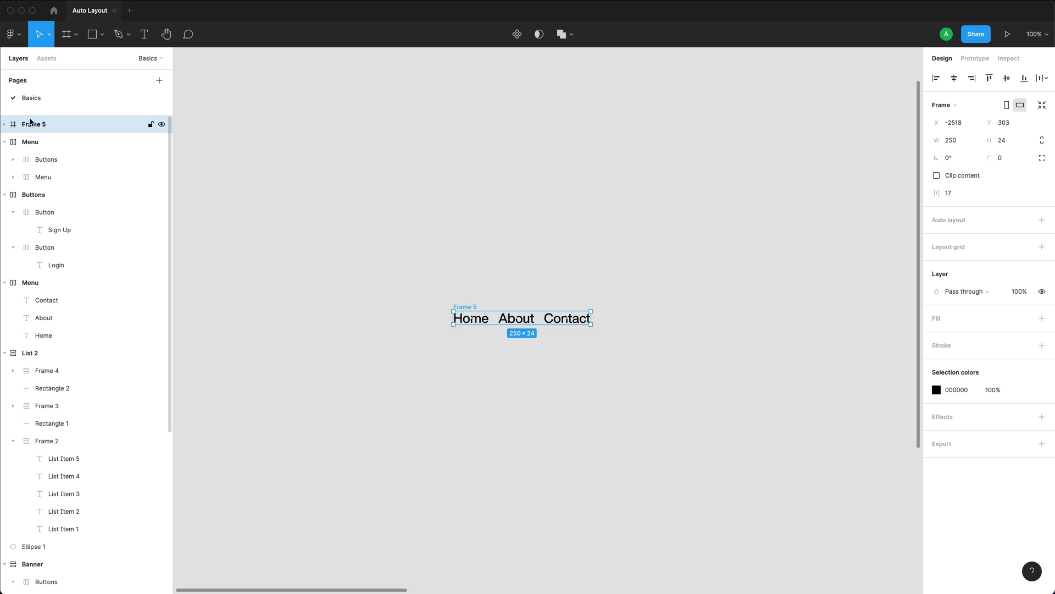
{"action": "key", "text": "shift+a"}
{"action": "right_click", "coordinate": [495, 319]}
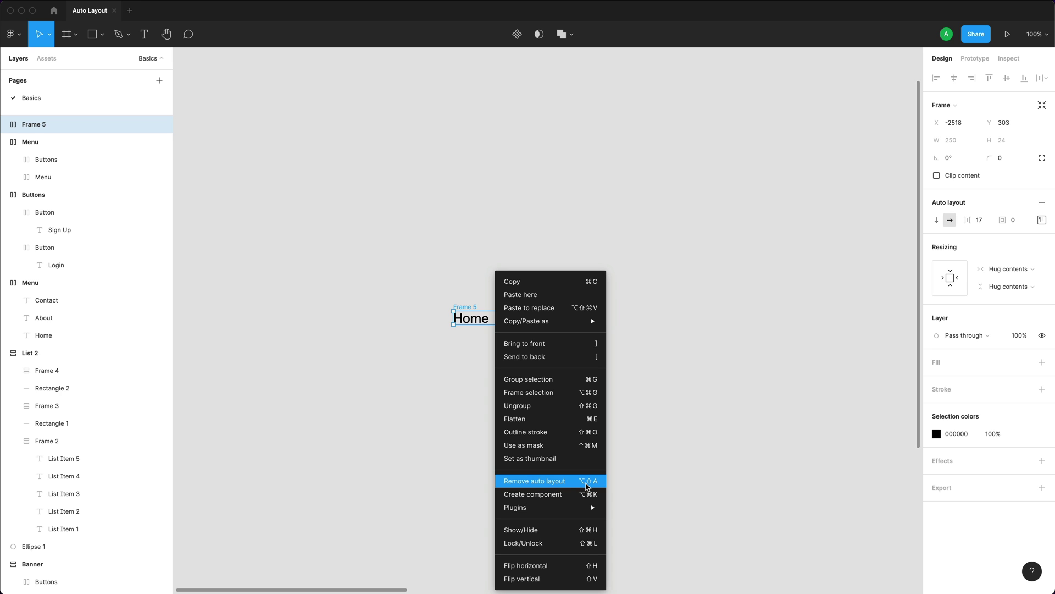
{"action": "key", "text": "Escape"}
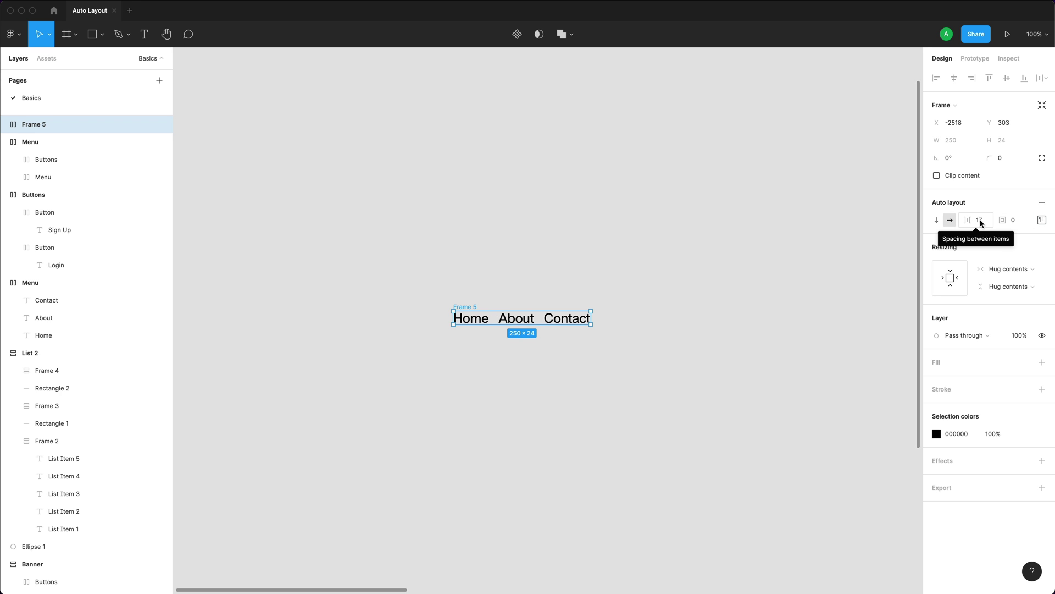
Try wider and narrower item spacing in the menu frame, then set the spacing between items to 48.
{"action": "left_click", "coordinate": [981, 222]}
{"action": "key", "text": "Up"}
{"action": "key", "text": "Up"}
{"action": "key", "text": "Up"}
{"action": "key", "text": "Up"}
{"action": "key", "text": "Up"}
{"action": "key", "text": "Up"}
{"action": "key", "text": "Up"}
{"action": "key", "text": "Up"}
{"action": "key", "text": "Up"}
{"action": "key", "text": "Up"}
{"action": "key", "text": "Up"}
{"action": "key", "text": "Up"}
{"action": "key", "text": "Up"}
{"action": "key", "text": "Up"}
{"action": "key", "text": "Up"}
{"action": "key", "text": "Up"}
{"action": "key", "text": "Up"}
{"action": "key", "text": "Up"}
{"action": "key", "text": "Up"}
{"action": "key", "text": "Up"}
{"action": "key", "text": "Down"}
{"action": "key", "text": "Down"}
{"action": "key", "text": "Down"}
{"action": "key", "text": "Down"}
{"action": "key", "text": "Down"}
{"action": "key", "text": "Down"}
{"action": "key", "text": "Down"}
{"action": "key", "text": "Down"}
{"action": "key", "text": "Down"}
{"action": "key", "text": "Down"}
{"action": "key", "text": "Down"}
{"action": "key", "text": "Down"}
{"action": "key", "text": "Down"}
{"action": "key", "text": "Down"}
{"action": "key", "text": "Down"}
{"action": "key", "text": "Down"}
{"action": "key", "text": "Down"}
{"action": "key", "text": "Down"}
{"action": "key", "text": "Down"}
{"action": "key", "text": "Down"}
{"action": "key", "text": "Up"}
{"action": "key", "text": "Up"}
{"action": "key", "text": "Up"}
{"action": "key", "text": "Up"}
{"action": "key", "text": "Up"}
{"action": "key", "text": "Up"}
{"action": "key", "text": "Up"}
{"action": "key", "text": "Up"}
{"action": "key", "text": "Up"}
{"action": "key", "text": "Up"}
{"action": "key", "text": "Up"}
{"action": "key", "text": "Up"}
{"action": "key", "text": "Up"}
{"action": "key", "text": "Up"}
{"action": "key", "text": "Up"}
{"action": "key", "text": "Up"}
{"action": "key", "text": "Up"}
{"action": "key", "text": "Up"}
{"action": "key", "text": "Up"}
{"action": "key", "text": "Up"}
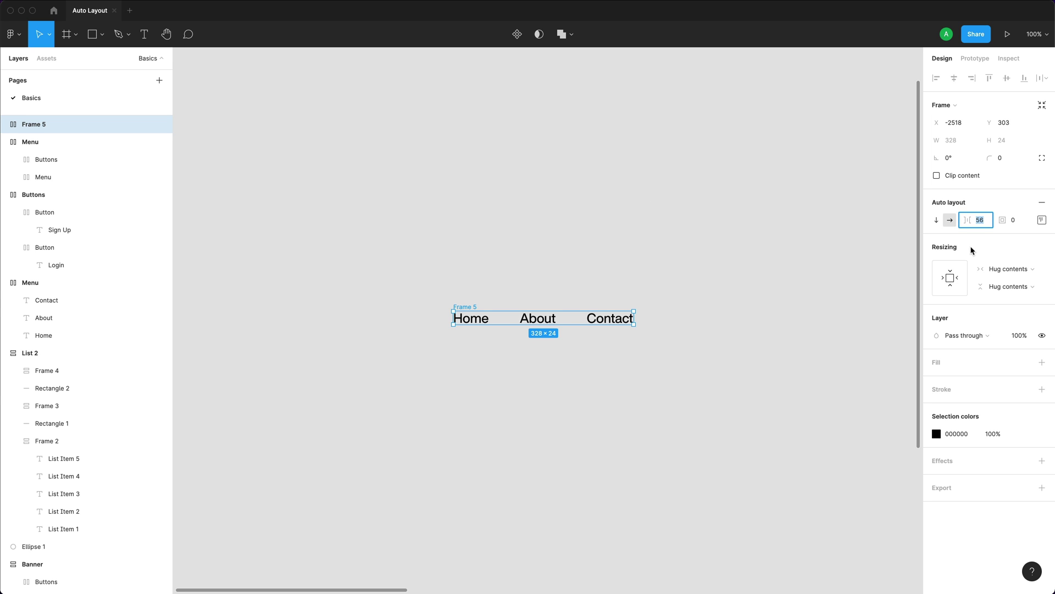
{"action": "type", "text": "48"}
{"action": "key", "text": "Return"}
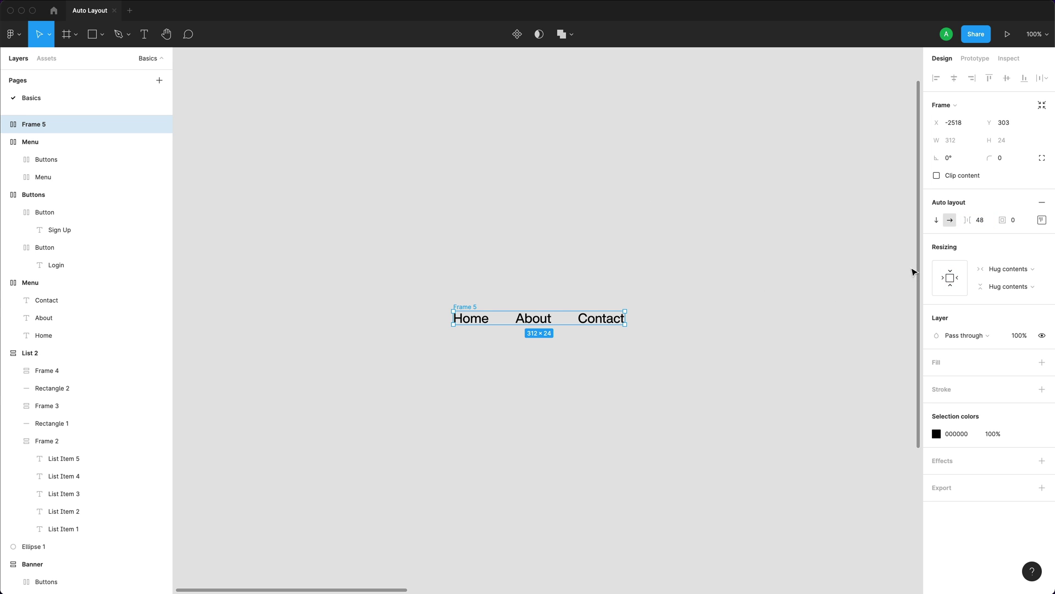
Add a fill to the menu frame and set its color to 1B2431.
{"action": "left_click", "coordinate": [1014, 220]}
{"action": "left_click", "coordinate": [1041, 362]}
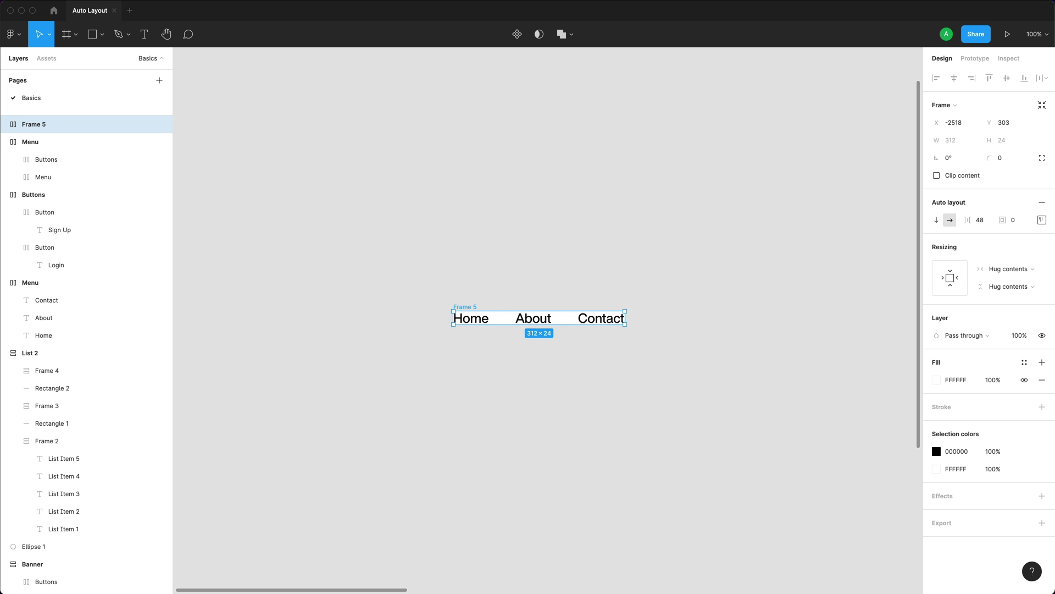
{"action": "left_click", "coordinate": [663, 293]}
{"action": "scroll", "coordinate": [663, 293], "scroll_direction": "right", "scroll_amount": 1}
{"action": "left_click", "coordinate": [573, 316]}
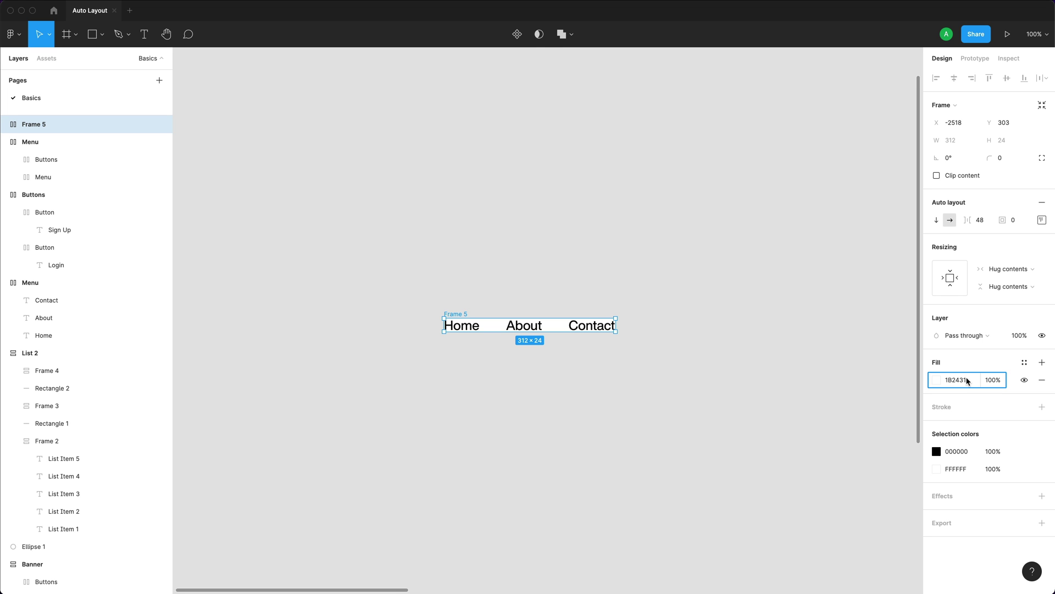
{"action": "key", "text": "Return"}
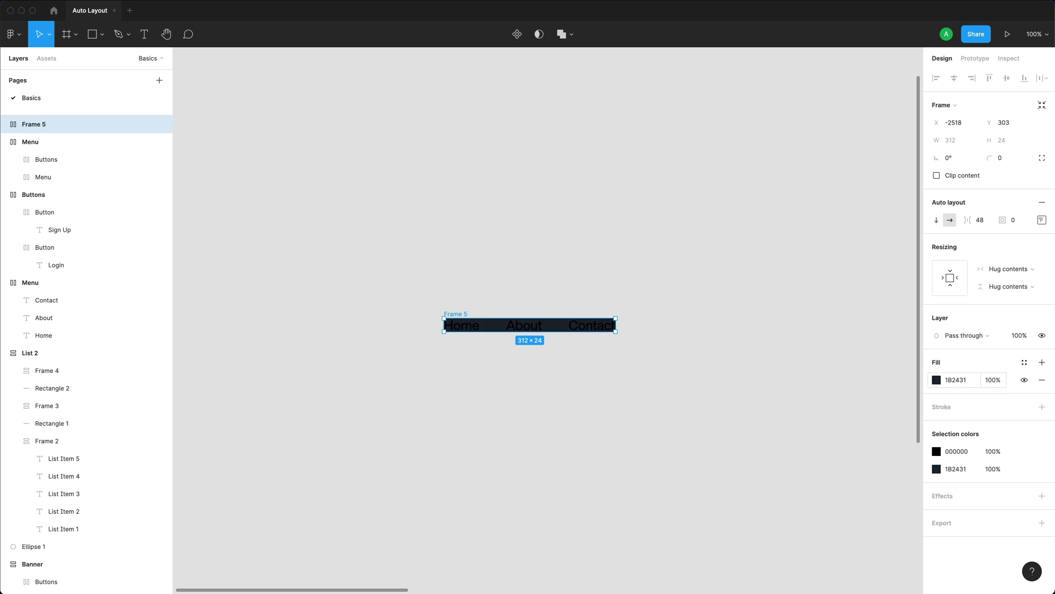
Change the menu frame's black text color to white (FFF).
{"action": "left_click", "coordinate": [955, 454]}
{"action": "type", "text": "fff"}
{"action": "key", "text": "Return"}
Set the menu frame's auto layout padding to 32 on all sides.
{"action": "left_click", "coordinate": [489, 287]}
{"action": "left_click", "coordinate": [489, 325]}
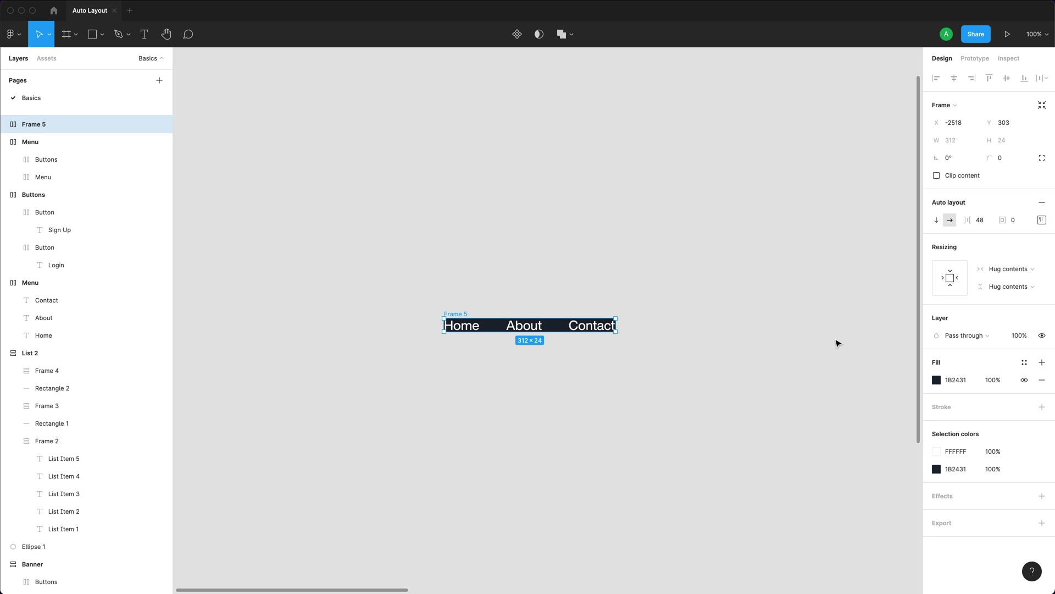
{"action": "left_click", "coordinate": [1013, 222]}
{"action": "type", "text": "32"}
{"action": "key", "text": "Return"}
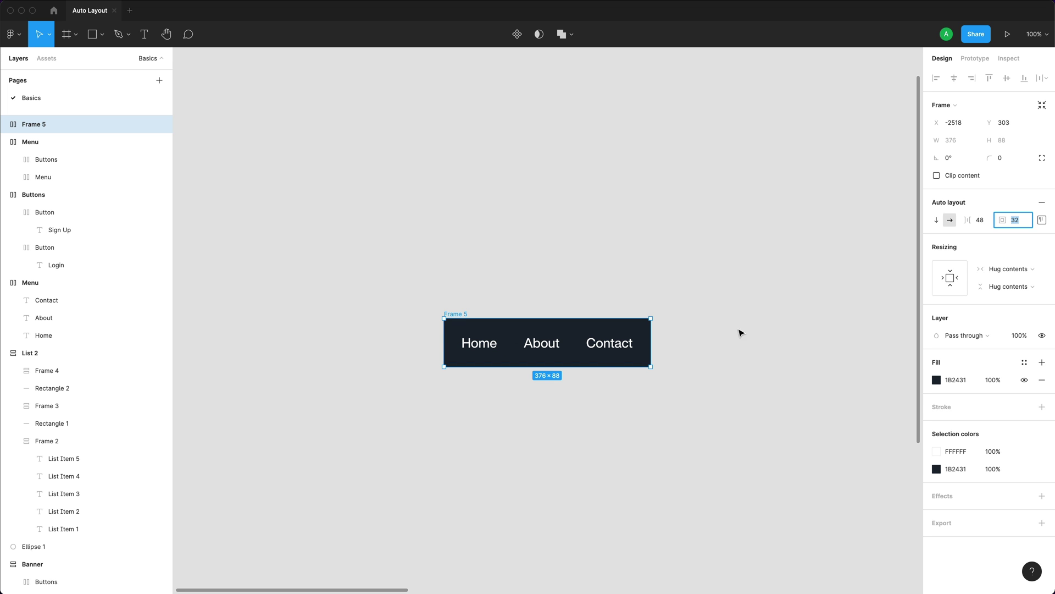
Inspect the distances from the Home, About and Contact texts to the edges of the menu frame.
{"action": "double_click", "coordinate": [484, 351]}
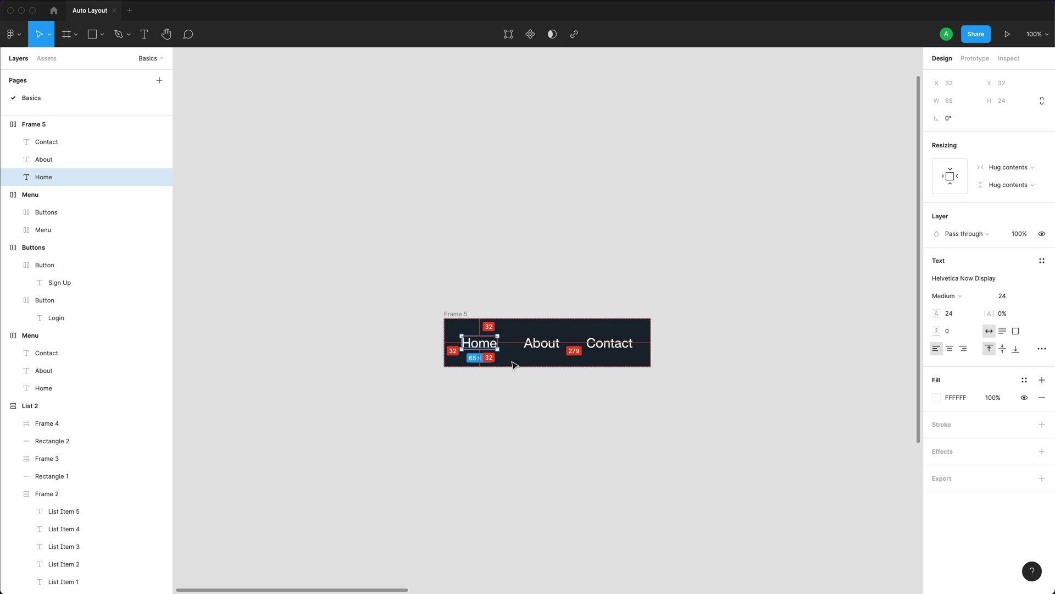
{"action": "left_click", "coordinate": [550, 349]}
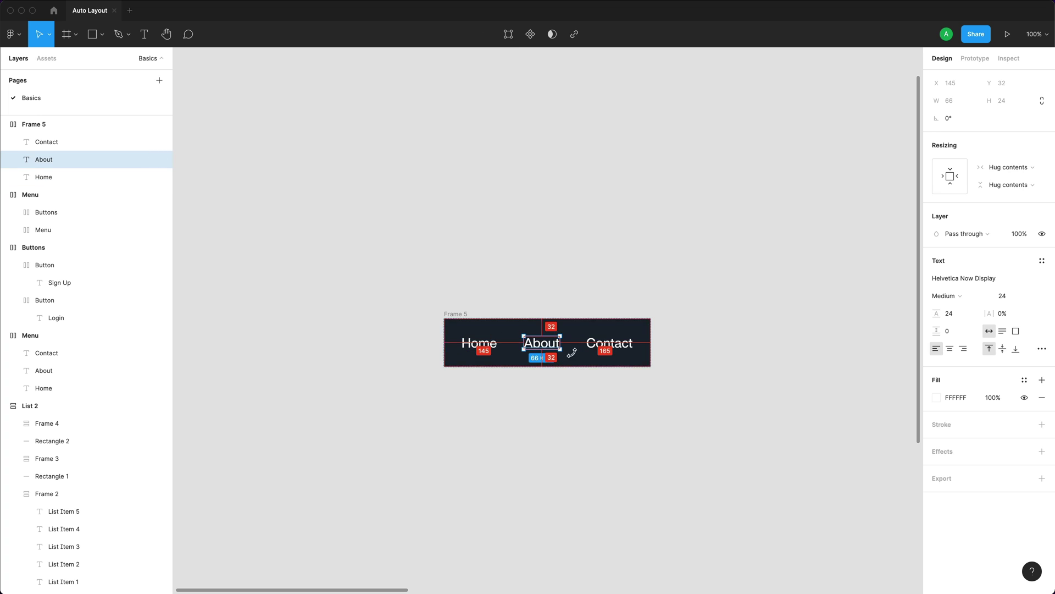
{"action": "left_click", "coordinate": [609, 346]}
{"action": "left_click", "coordinate": [478, 348]}
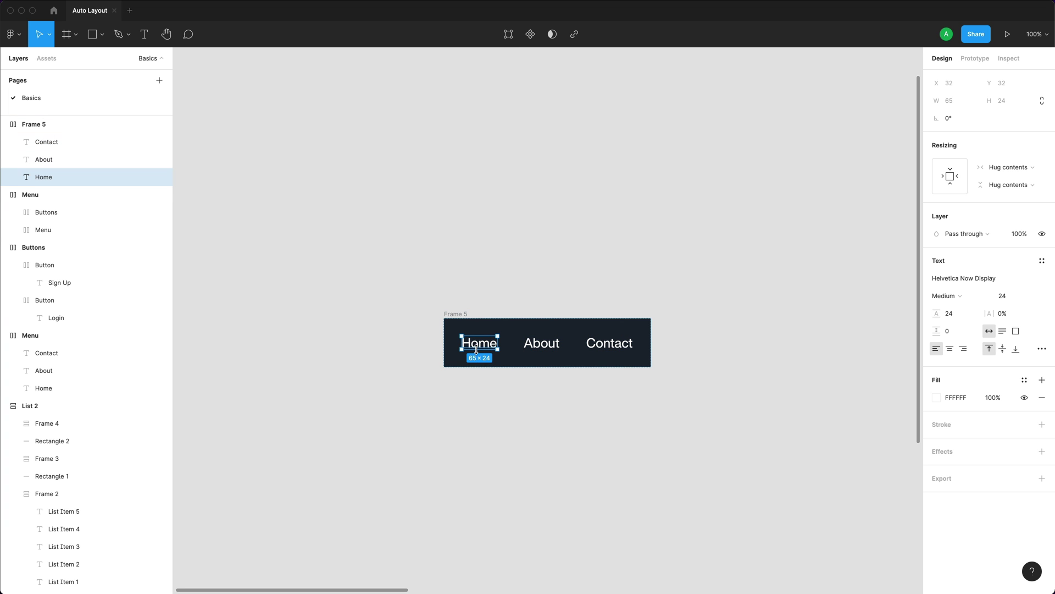
Check the placement of the About and Contact texts inside the menu frame.
{"action": "left_click", "coordinate": [537, 350]}
{"action": "left_click", "coordinate": [609, 347]}
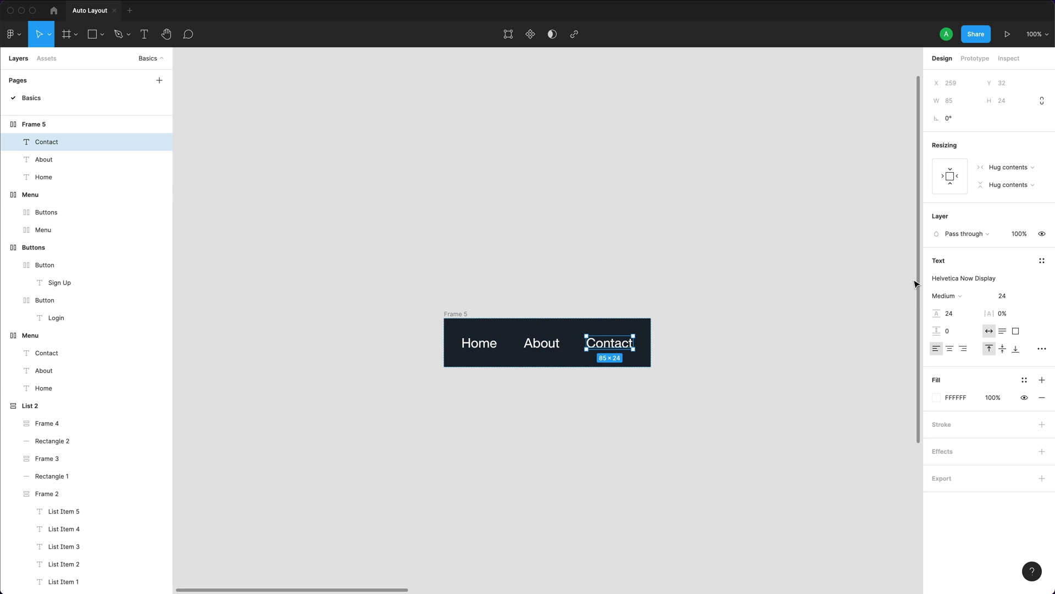
{"action": "left_click", "coordinate": [723, 381]}
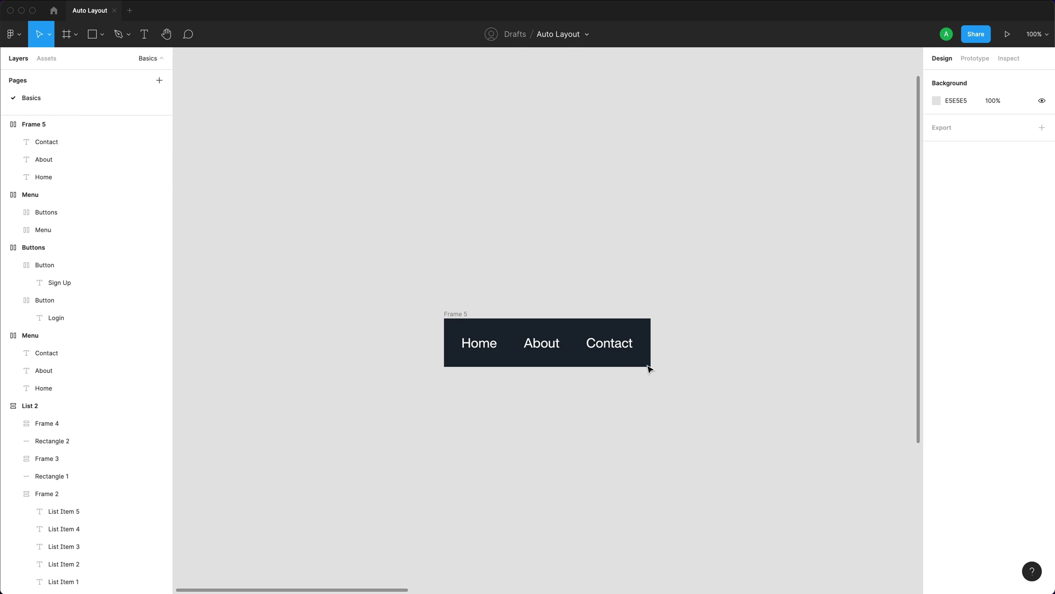
Set the menu frame's top and bottom auto layout padding individually to 24.
{"action": "left_click", "coordinate": [464, 317]}
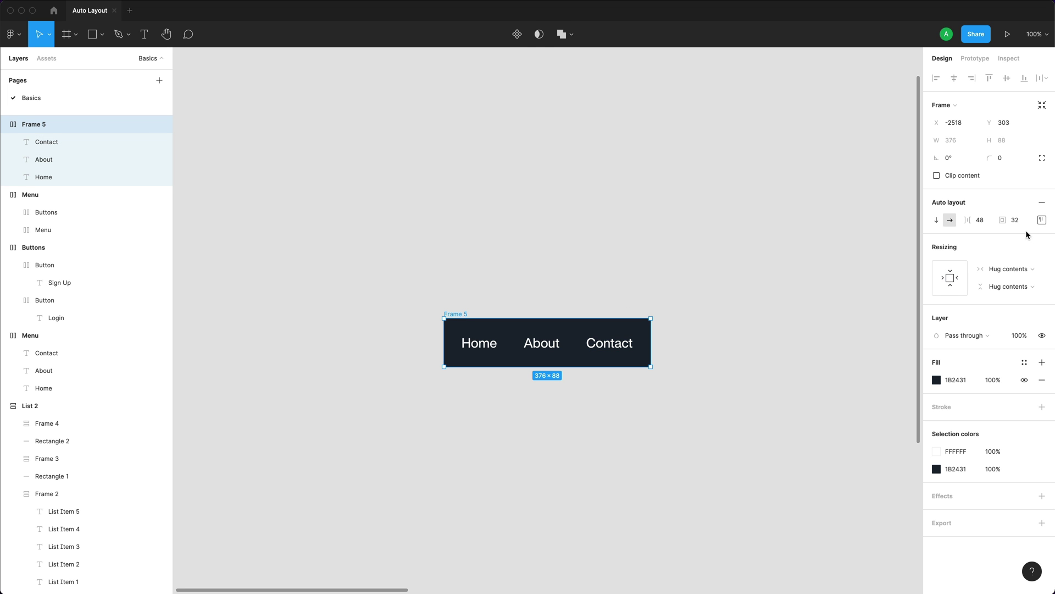
{"action": "left_click", "coordinate": [1040, 222]}
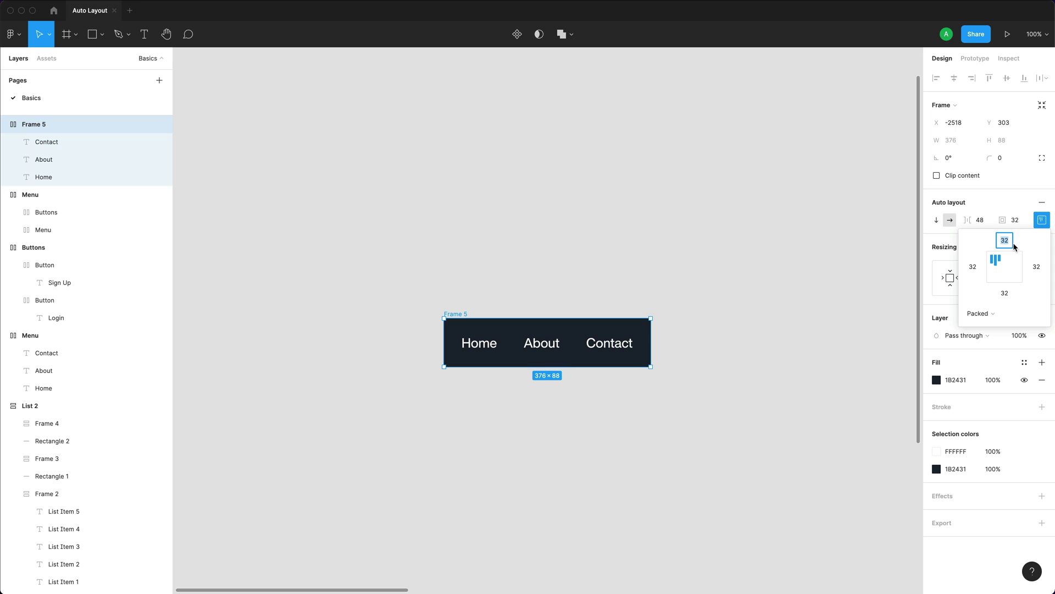
{"action": "type", "text": "24"}
{"action": "key", "text": "Return"}
{"action": "key", "text": "Tab"}
{"action": "key", "text": "Tab"}
{"action": "type", "text": "24"}
{"action": "key", "text": "Return"}
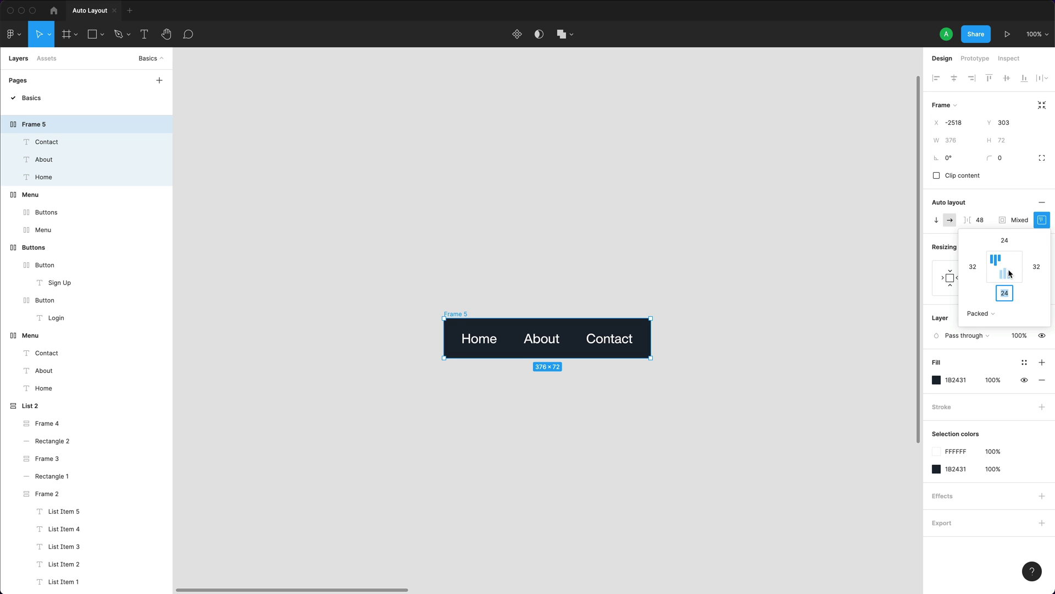
View the menu frame's auto layout spacing modes, Packed and Space between.
{"action": "left_click", "coordinate": [995, 321]}
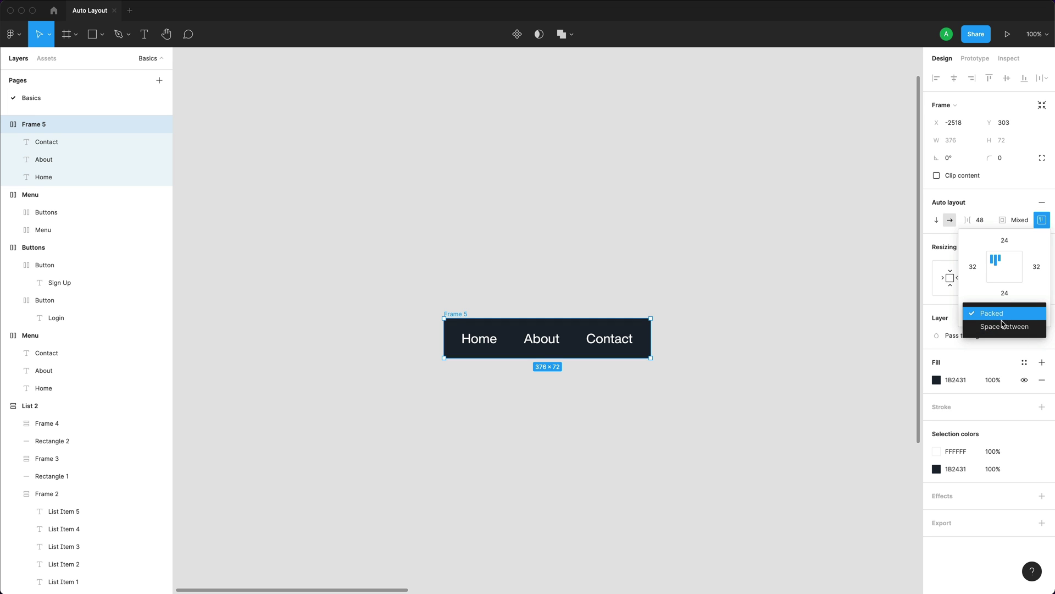
{"action": "left_click", "coordinate": [1003, 327]}
{"action": "left_click", "coordinate": [737, 466]}
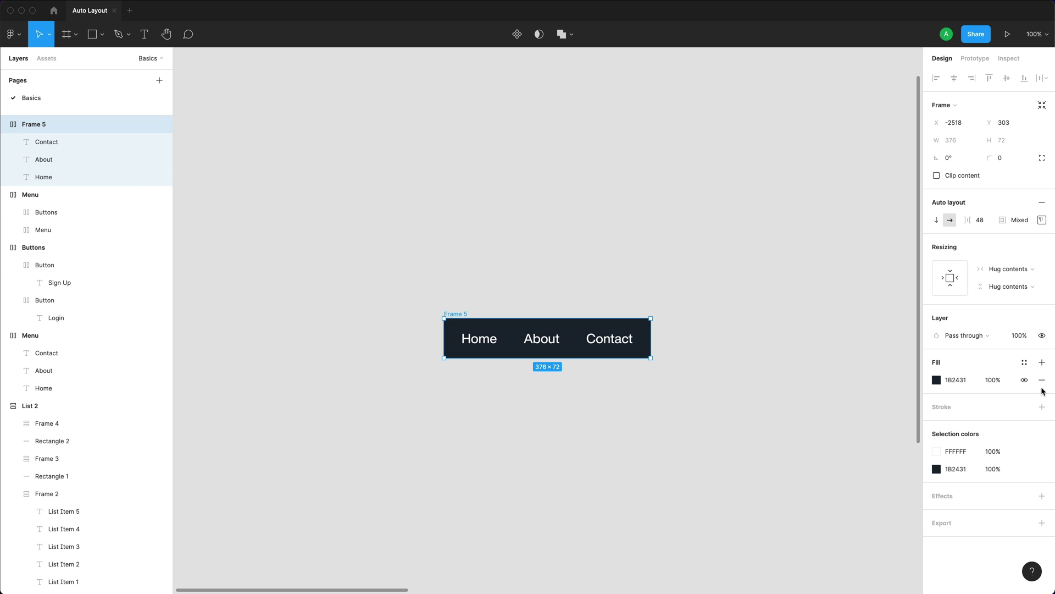
Set the menu frame's auto layout padding to 0 on all sides.
{"action": "left_click", "coordinate": [1017, 221]}
{"action": "type", "text": "0"}
{"action": "key", "text": "Return"}
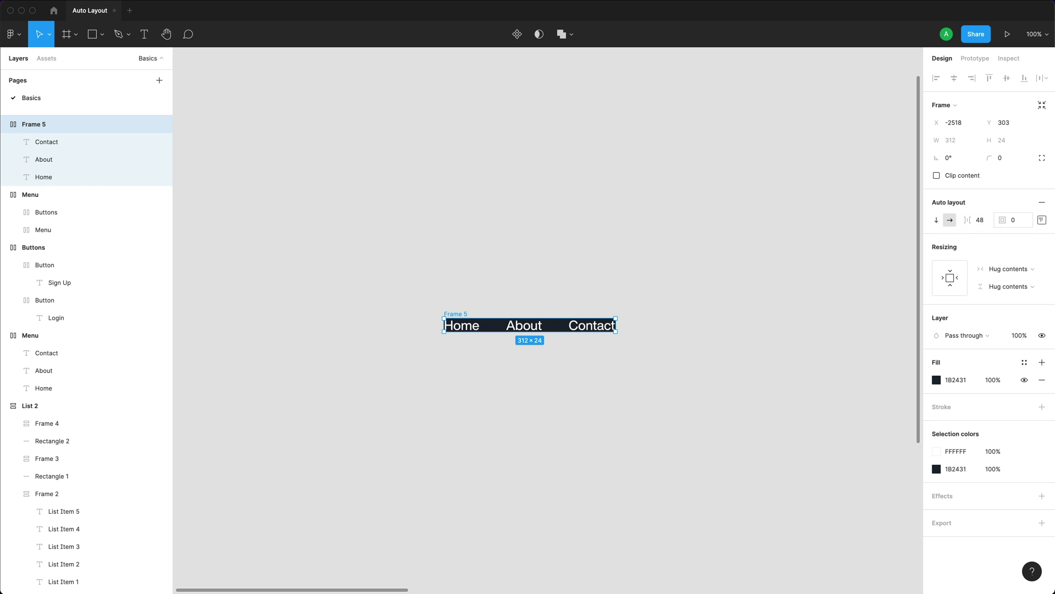
Remove the menu frame's fill and change the color of its texts to 1B2431.
{"action": "left_click", "coordinate": [1042, 380]}
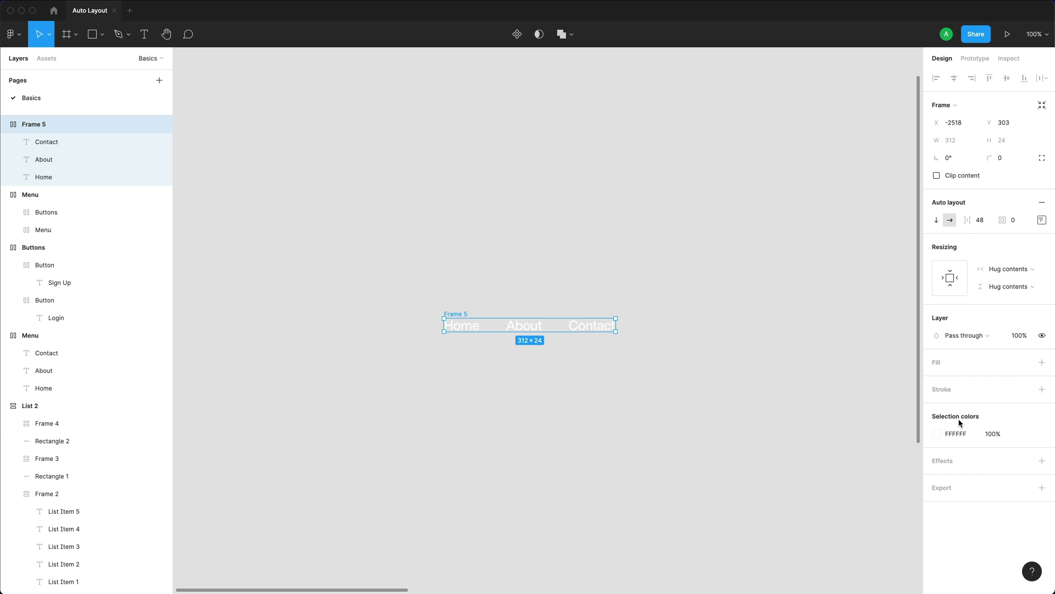
{"action": "left_click", "coordinate": [959, 434]}
{"action": "type", "text": "1B2431"}
{"action": "key", "text": "Return"}
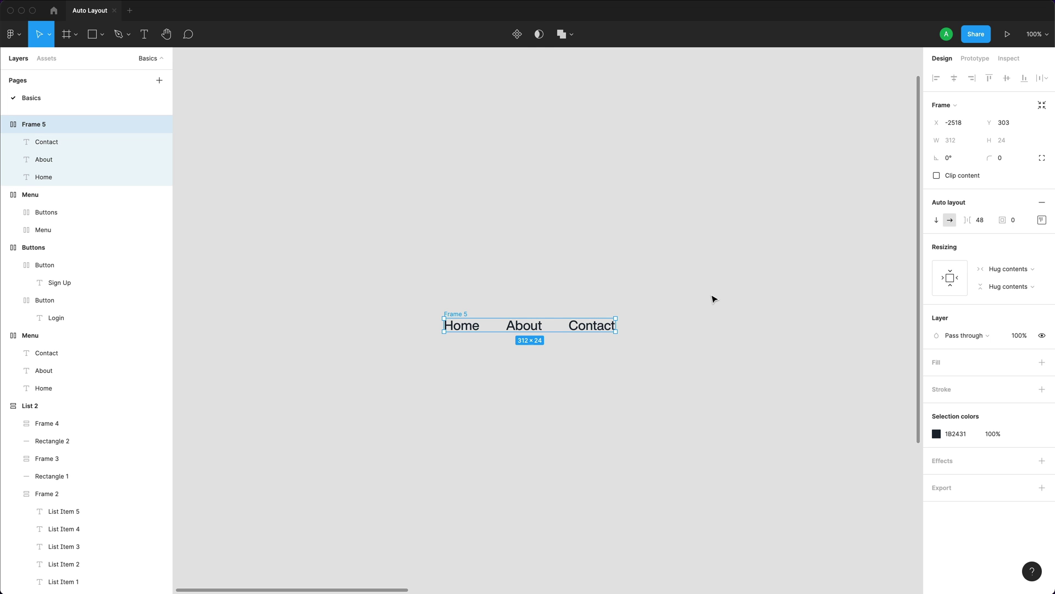
Rename the frame holding the Home, About and Contact texts as Menu.
{"action": "key", "text": "super+r"}
{"action": "type", "text": "Menu"}
{"action": "key", "text": "Return"}
{"action": "left_click", "coordinate": [566, 420]}
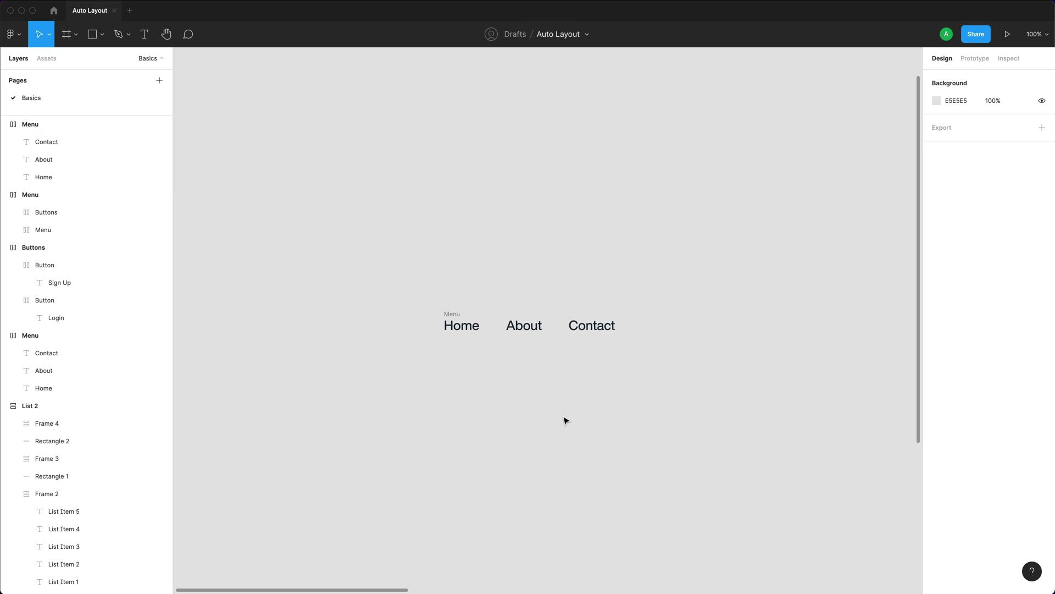
Add a text reading "Button" below the menu and set its font size to 14.
{"action": "key", "text": "t"}
{"action": "left_click", "coordinate": [516, 399]}
{"action": "type", "text": "Button"}
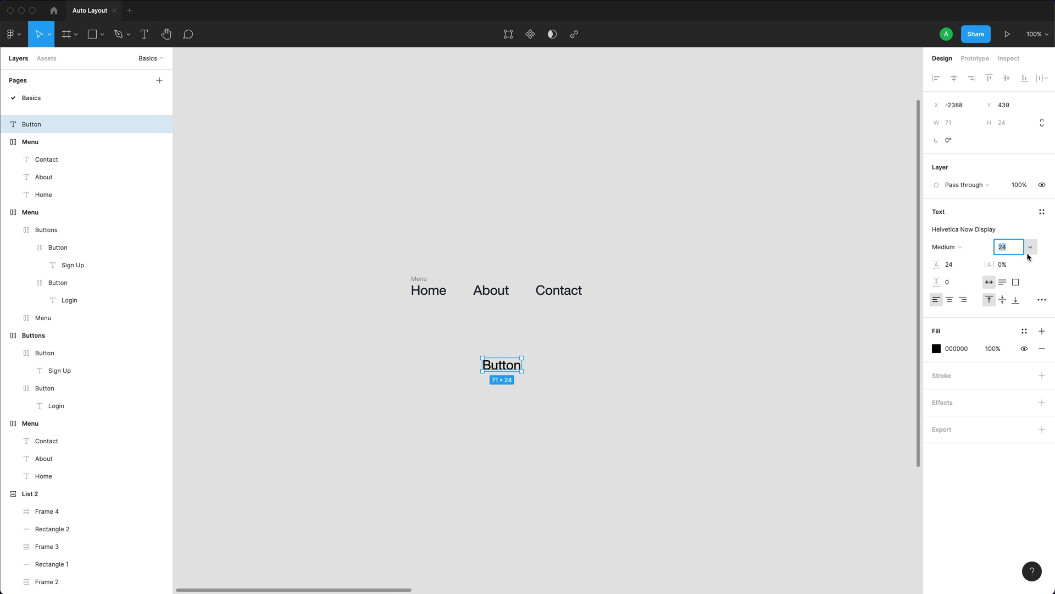
{"action": "type", "text": "14"}
{"action": "left_click", "coordinate": [630, 401]}
Set the Button text to uppercase letter case and the Extra Bold weight.
{"action": "left_click", "coordinate": [493, 364]}
{"action": "left_click", "coordinate": [1042, 300]}
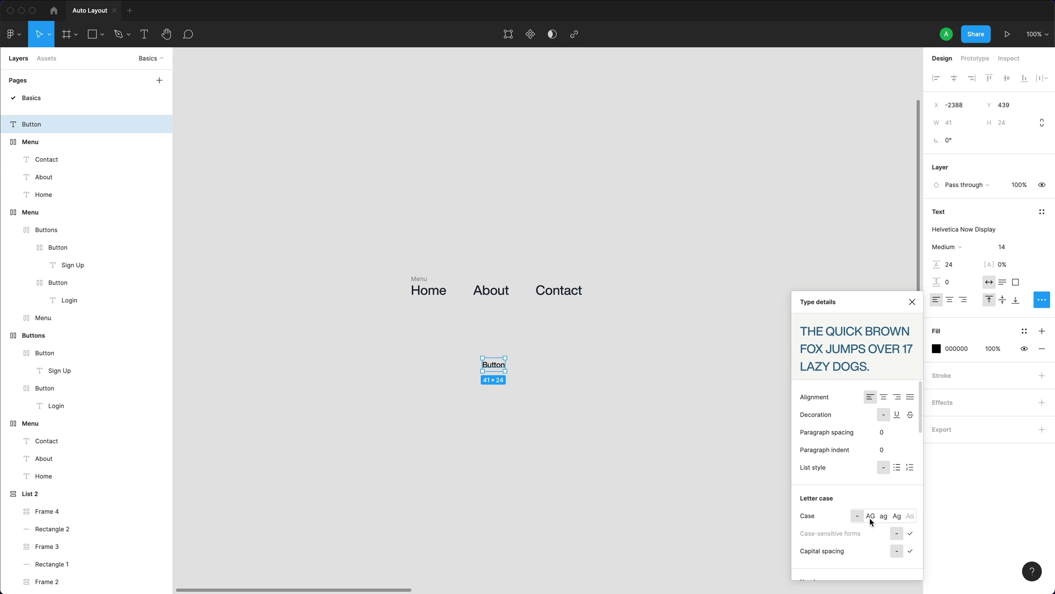
{"action": "left_click", "coordinate": [871, 516]}
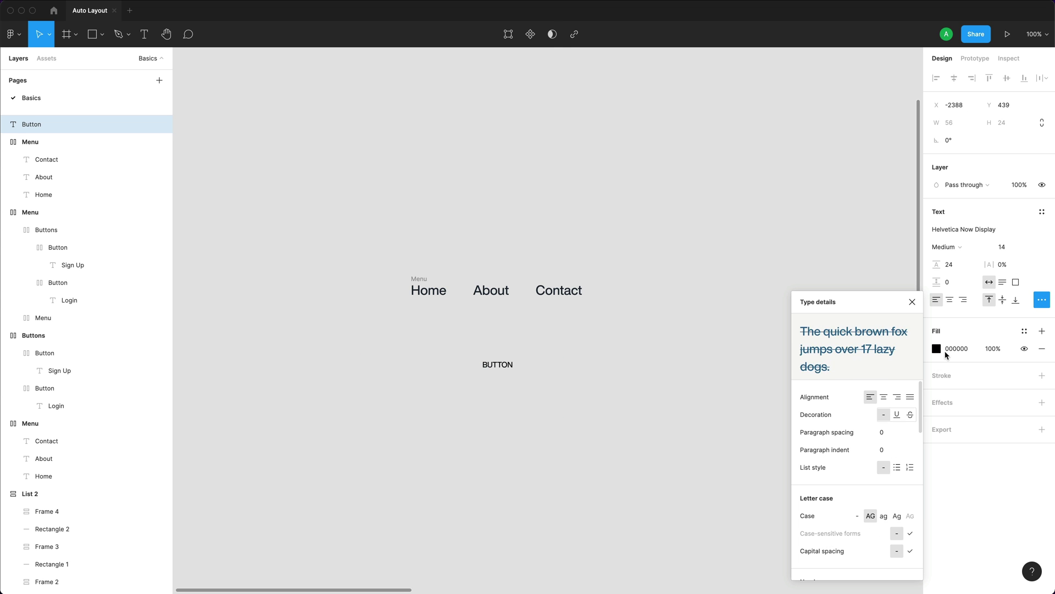
{"action": "left_click", "coordinate": [965, 247]}
{"action": "left_click", "coordinate": [961, 300]}
{"action": "left_click", "coordinate": [584, 384]}
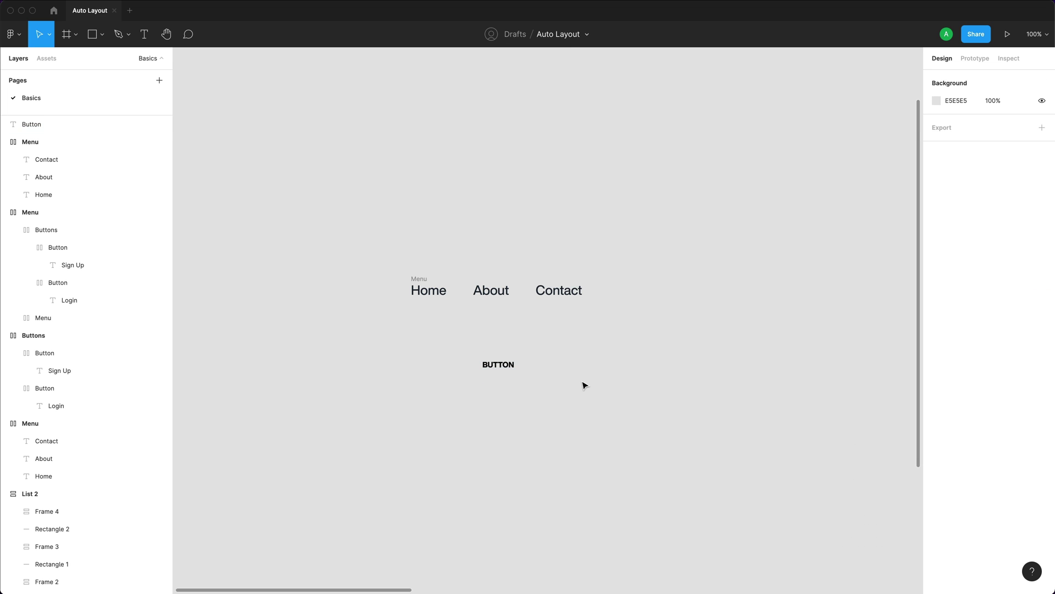
Wrap the Button text in an auto layout frame and rename the frame as Button.
{"action": "scroll", "coordinate": [721, 356], "scroll_direction": "down", "scroll_amount": 2}
{"action": "scroll", "coordinate": [557, 304], "scroll_direction": "left", "scroll_amount": 2}
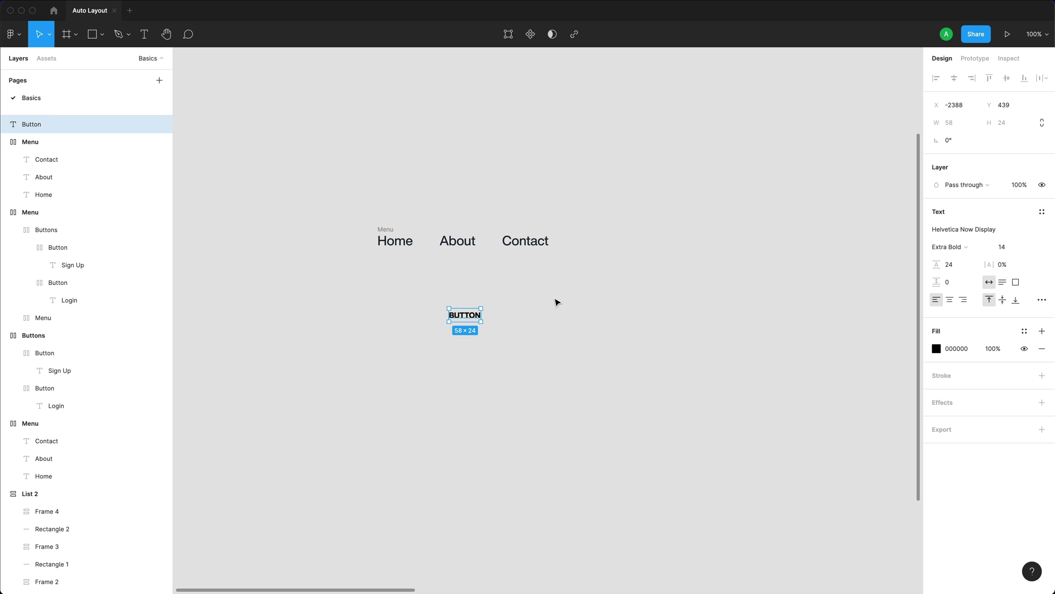
{"action": "key", "text": "shift+a"}
{"action": "key", "text": "super+r"}
{"action": "type", "text": "Button"}
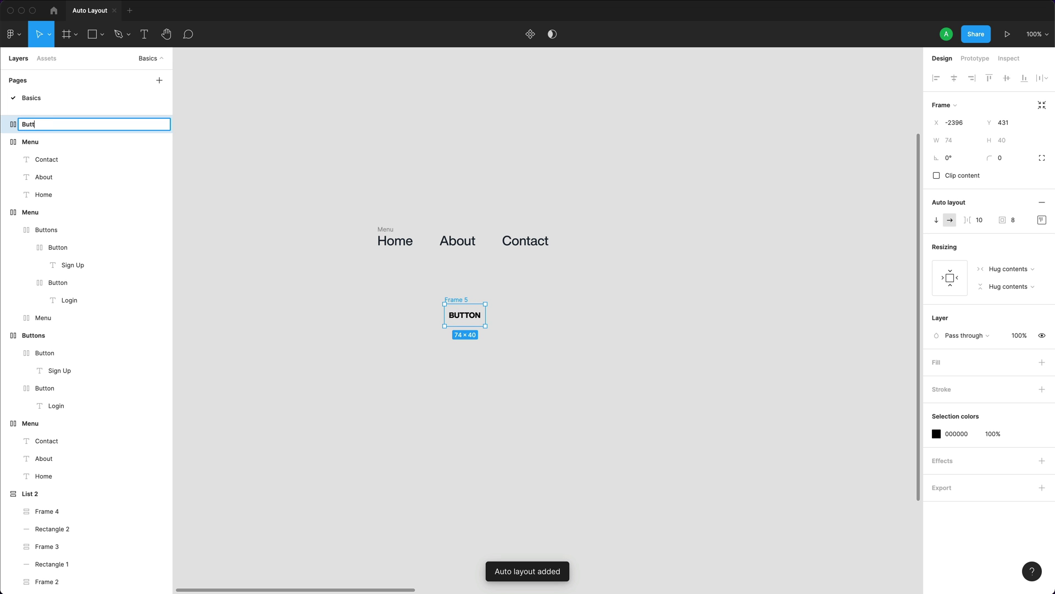
{"action": "key", "text": "Return"}
Set the Button frame's padding to 6 at the top and bottom and 16 at the left and right.
{"action": "scroll", "coordinate": [550, 330], "scroll_direction": "up", "scroll_amount": 3}
{"action": "left_click", "coordinate": [1042, 220]}
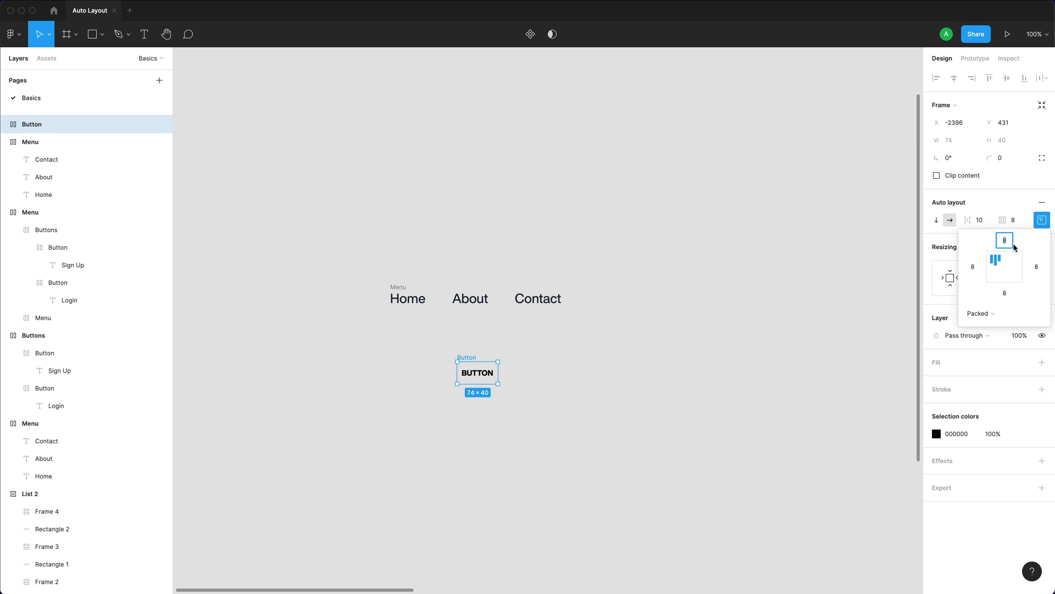
{"action": "key", "text": "Tab"}
{"action": "type", "text": "16"}
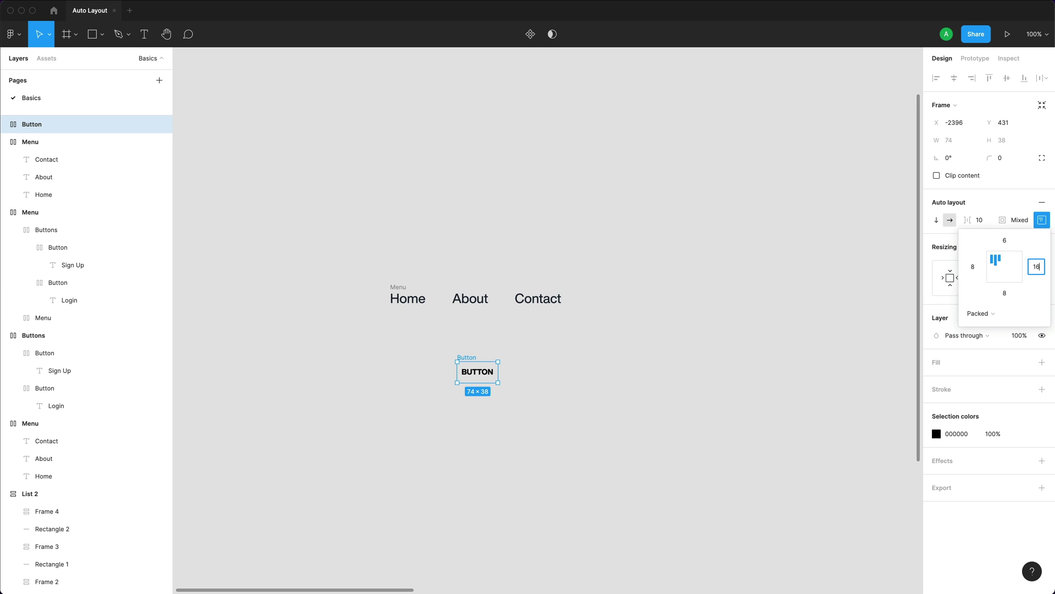
{"action": "key", "text": "Tab"}
{"action": "type", "text": "6"}
{"action": "key", "text": "Tab"}
{"action": "type", "text": "16"}
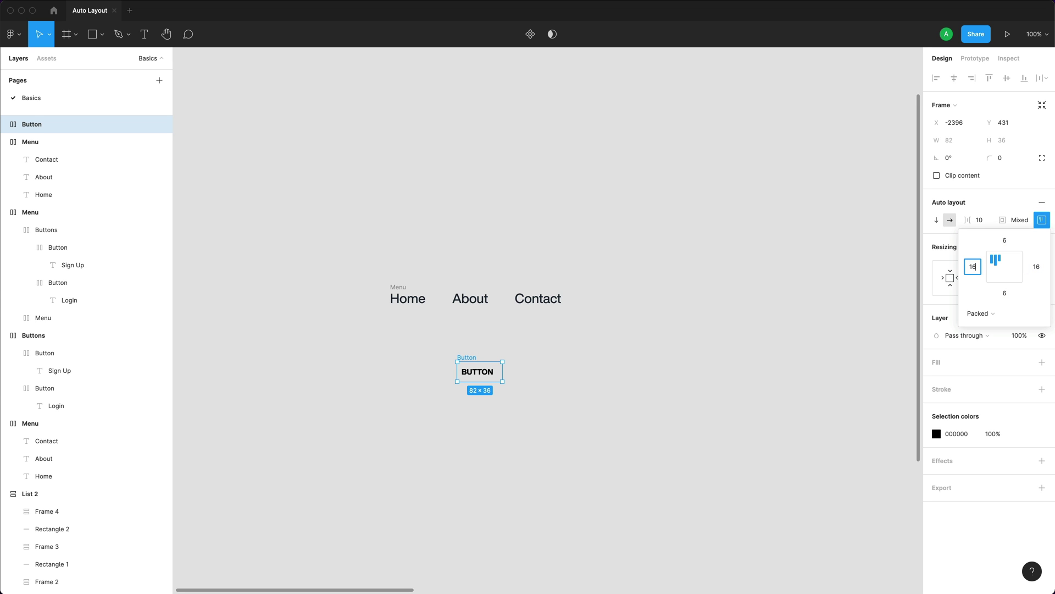
{"action": "key", "text": "Return"}
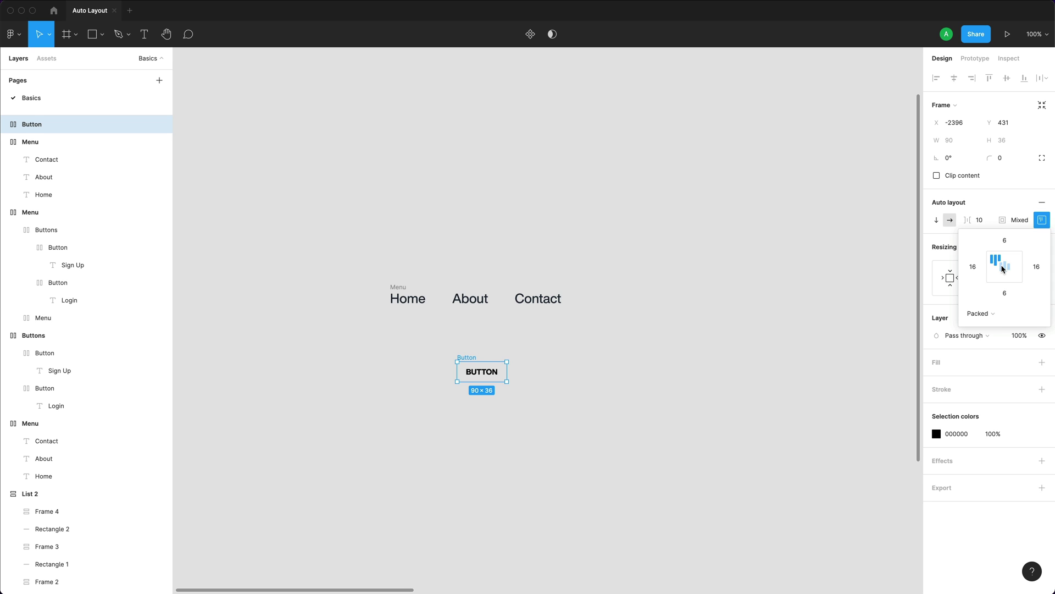
Add a stroke to the Button frame and set its color to the document color 1B2431.
{"action": "left_click", "coordinate": [757, 379]}
{"action": "scroll", "coordinate": [550, 352], "scroll_direction": "down", "scroll_amount": 1}
{"action": "scroll", "coordinate": [550, 352], "scroll_direction": "left", "scroll_amount": 1}
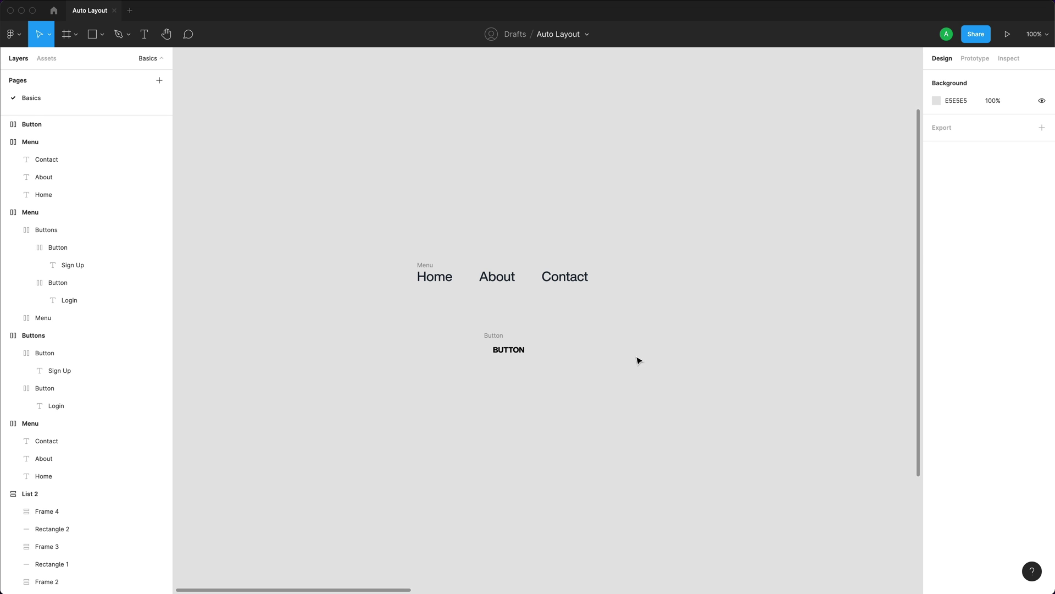
{"action": "key", "text": "super+z"}
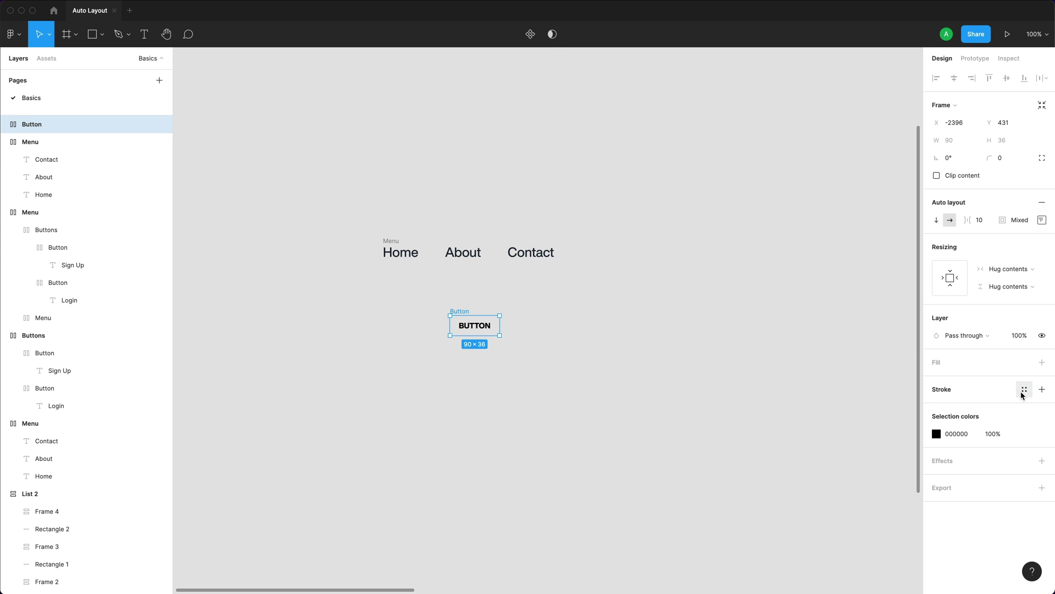
{"action": "left_click", "coordinate": [1042, 389]}
{"action": "left_click", "coordinate": [1024, 389]}
{"action": "left_click", "coordinate": [936, 407]}
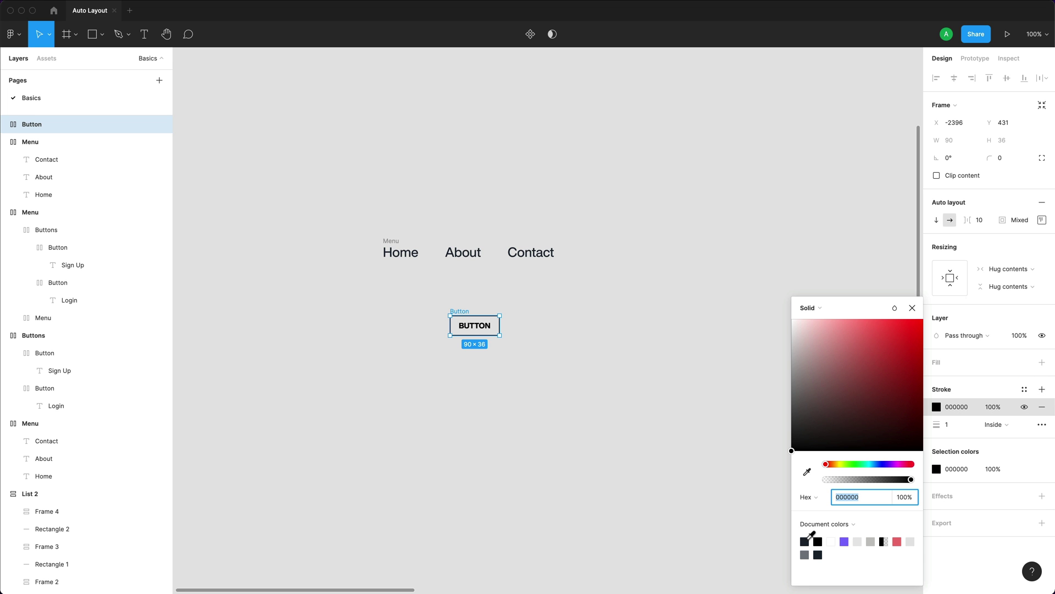
{"action": "left_click", "coordinate": [806, 540]}
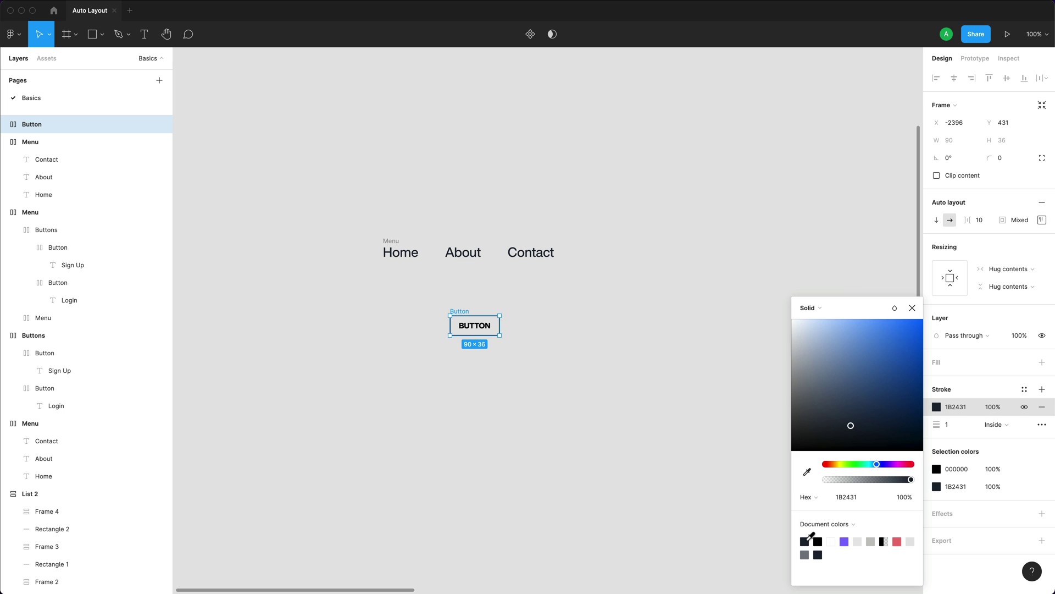
{"action": "left_click", "coordinate": [632, 453]}
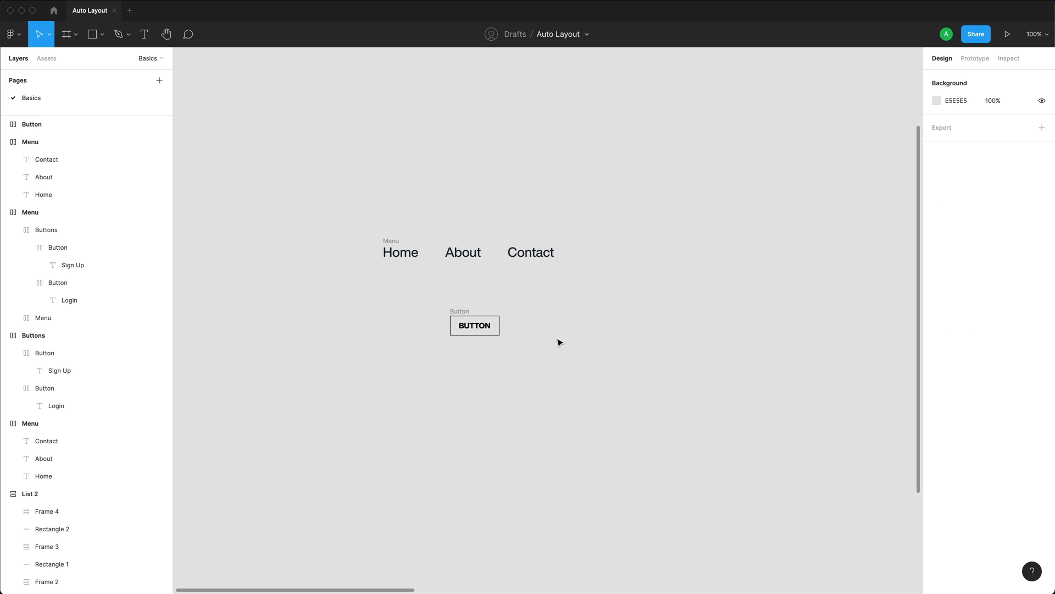
Add a fill to the Button frame and set its color to purple 7F6CFD.
{"action": "left_click", "coordinate": [488, 317]}
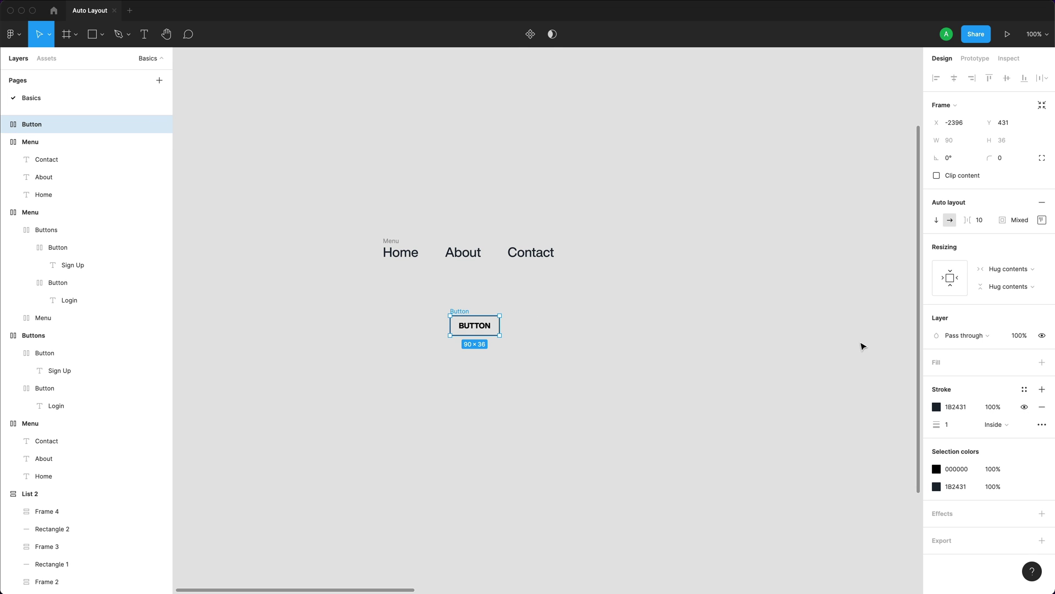
{"action": "left_click", "coordinate": [1041, 362]}
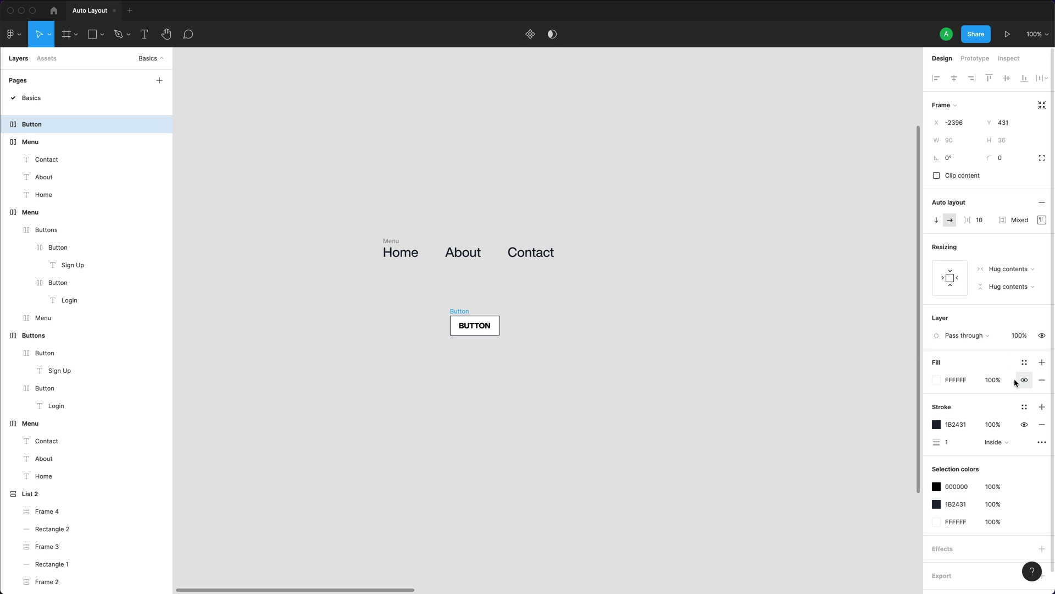
{"action": "left_click", "coordinate": [974, 407]}
Change the color of the text inside the Button frame to white (FFF).
{"action": "double_click", "coordinate": [488, 327]}
{"action": "left_click", "coordinate": [956, 396]}
{"action": "type", "text": "fff"}
{"action": "key", "text": "Return"}
{"action": "key", "text": "Escape"}
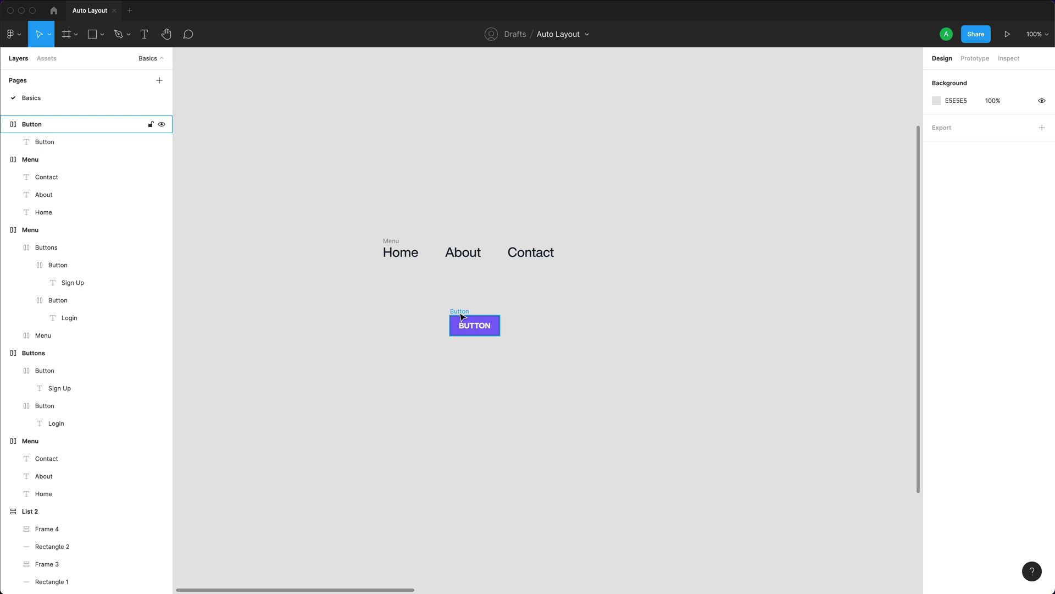
Round the Button frame's corners with a radius of 4.
{"action": "left_click", "coordinate": [462, 319]}
{"action": "left_click", "coordinate": [1013, 158]}
{"action": "type", "text": "4"}
{"action": "key", "text": "Return"}
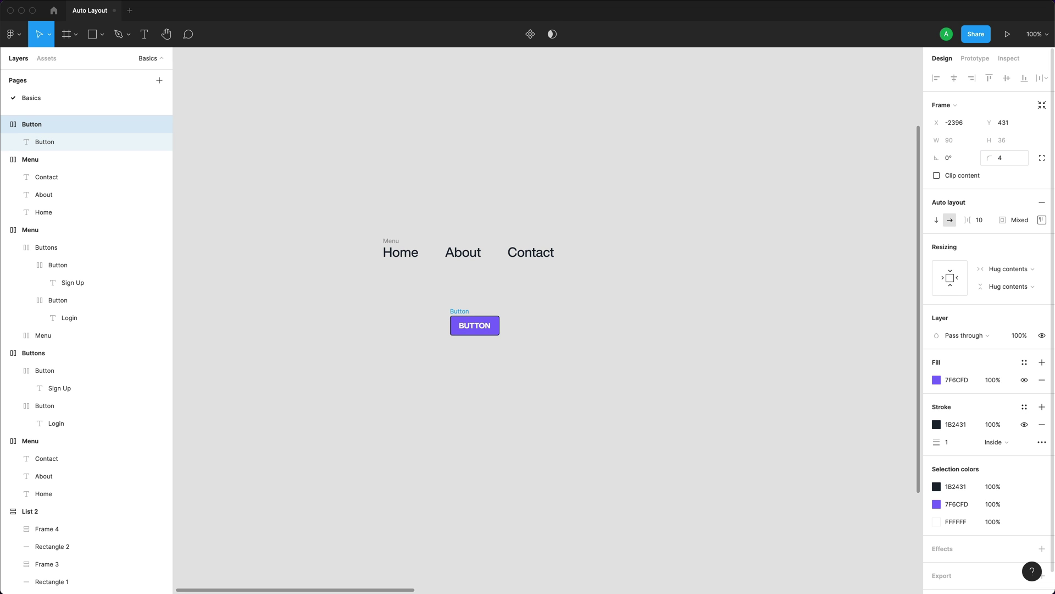
{"action": "left_click", "coordinate": [549, 409]}
View the Button frame's horizontal resizing options, Fixed width and Hug contents.
{"action": "left_click", "coordinate": [456, 316]}
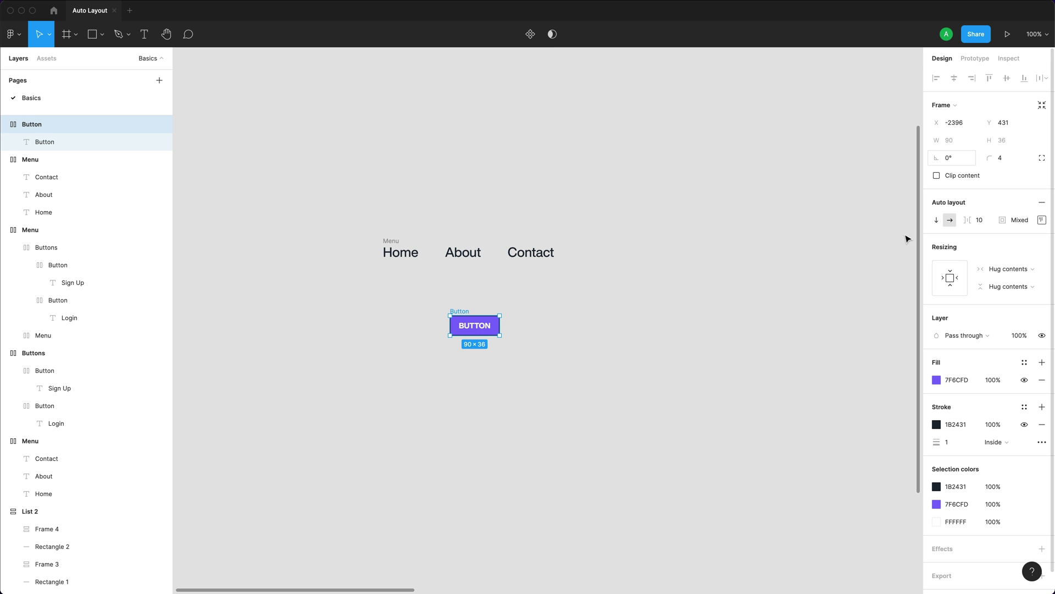
{"action": "left_click", "coordinate": [1011, 269]}
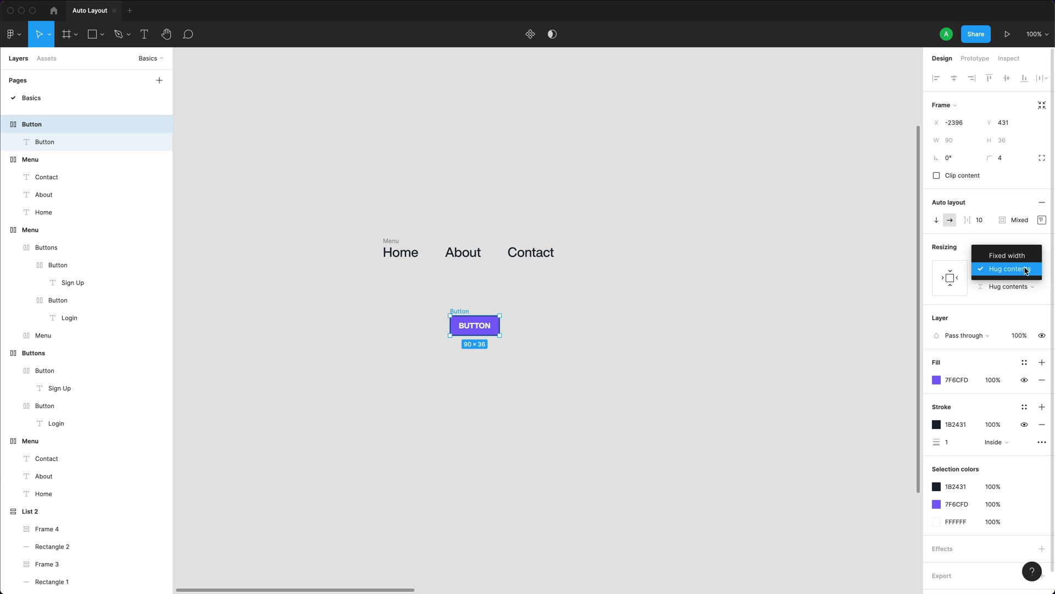
{"action": "left_click", "coordinate": [727, 333]}
Change the text inside the Button frame to "Sign Up".
{"action": "double_click", "coordinate": [453, 328]}
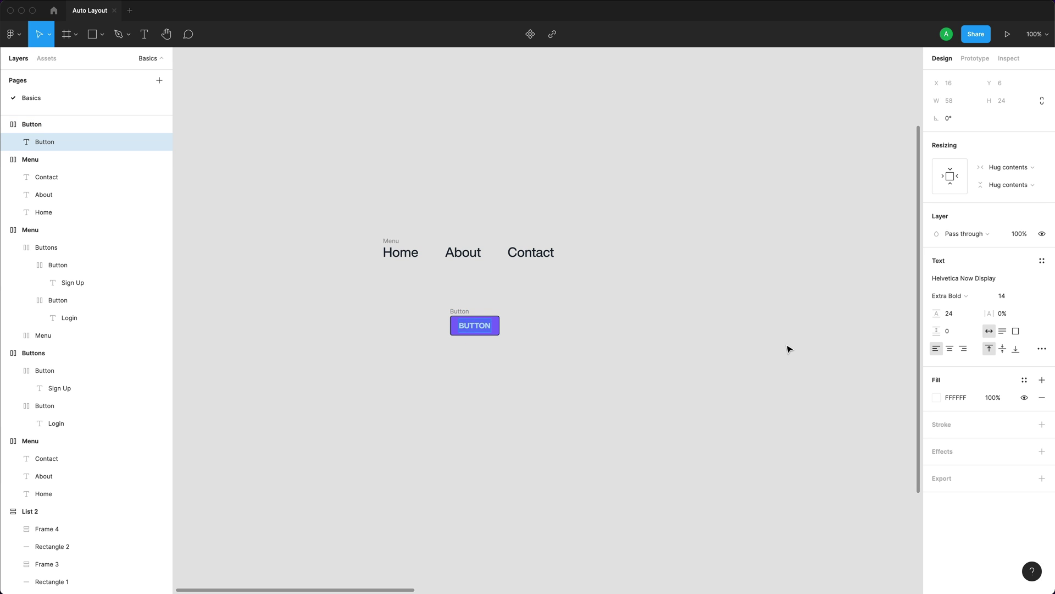
{"action": "type", "text": "Sign In"}
{"action": "key", "text": "Escape"}
{"action": "left_click", "coordinate": [405, 388]}
{"action": "key", "text": "ctrl+z"}
{"action": "key", "text": "Right"}
{"action": "type", "text": "Up"}
{"action": "key", "text": "Escape"}
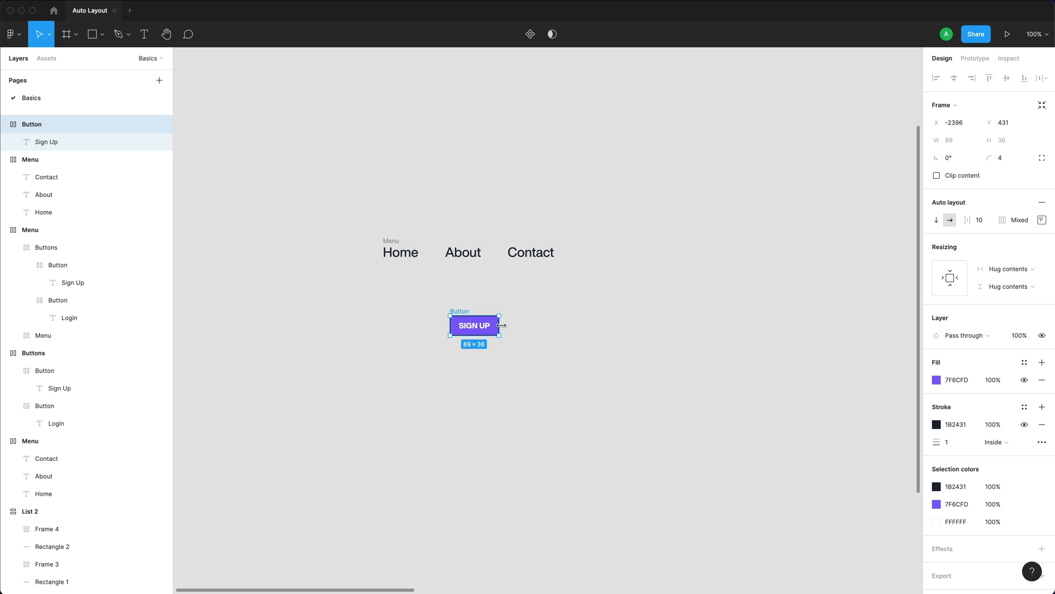
Stretch the Button frame horizontally to a width of about 251.
{"action": "left_click_drag", "start_coordinate": [500, 325], "coordinate": [588, 326]}
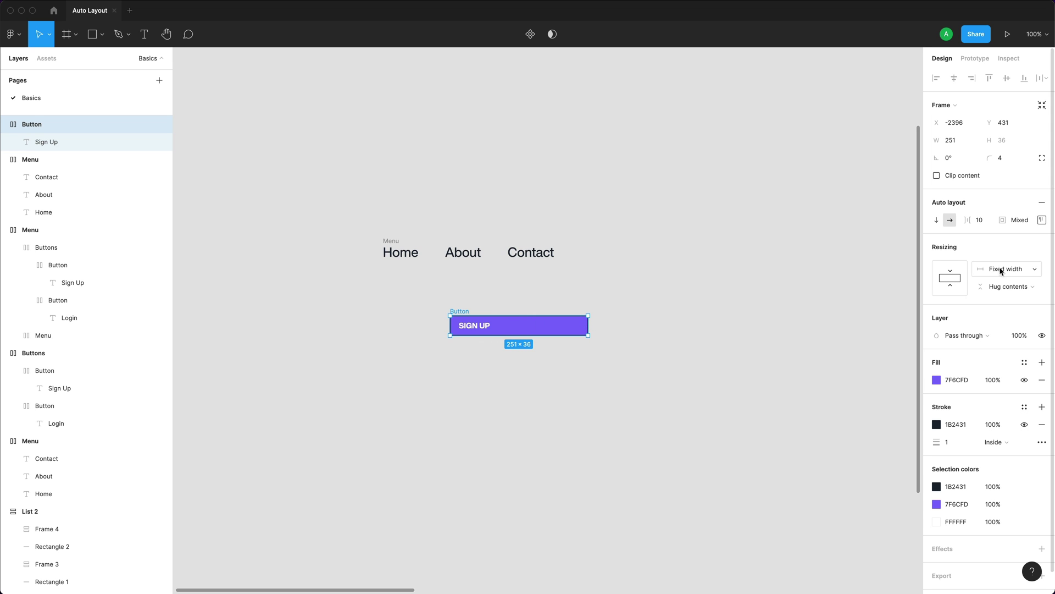
Set the Button frame's horizontal resizing to Hug contents and look at its alignment and padding settings.
{"action": "left_click", "coordinate": [1001, 270]}
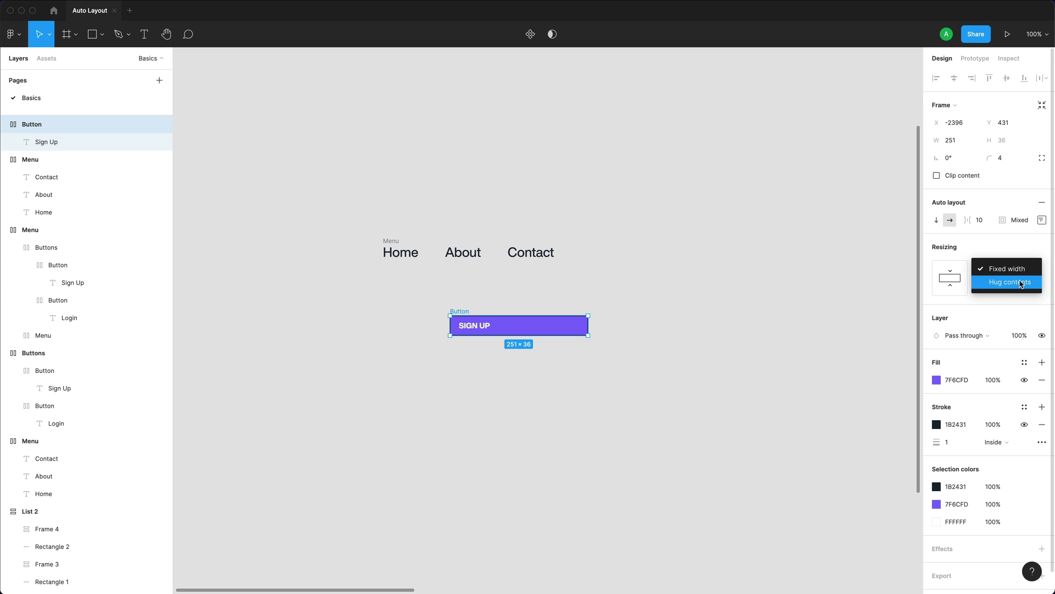
{"action": "left_click", "coordinate": [1016, 282]}
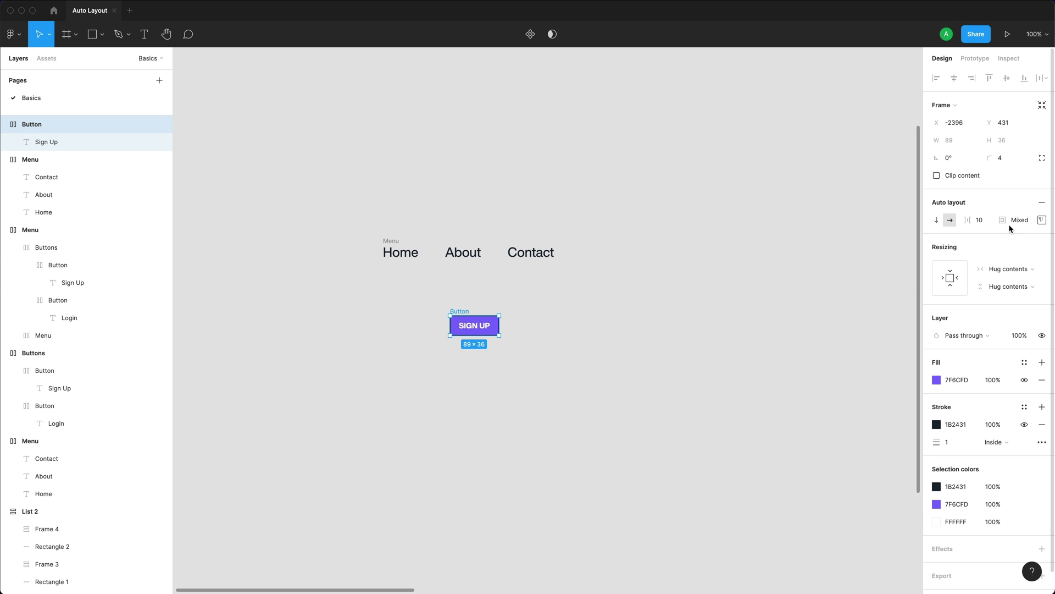
{"action": "left_click", "coordinate": [1041, 220]}
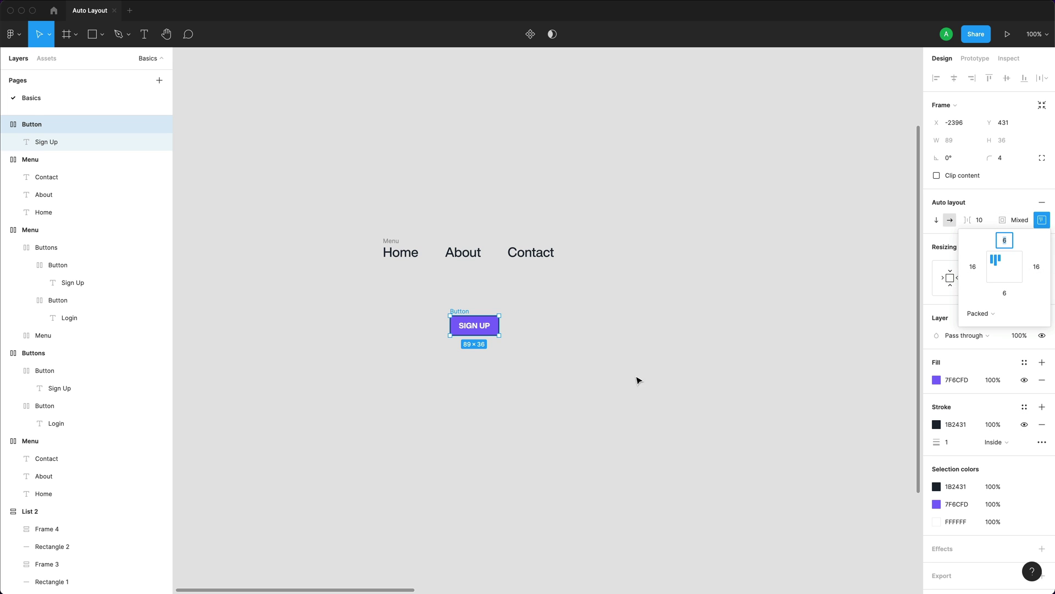
{"action": "key", "text": "Return"}
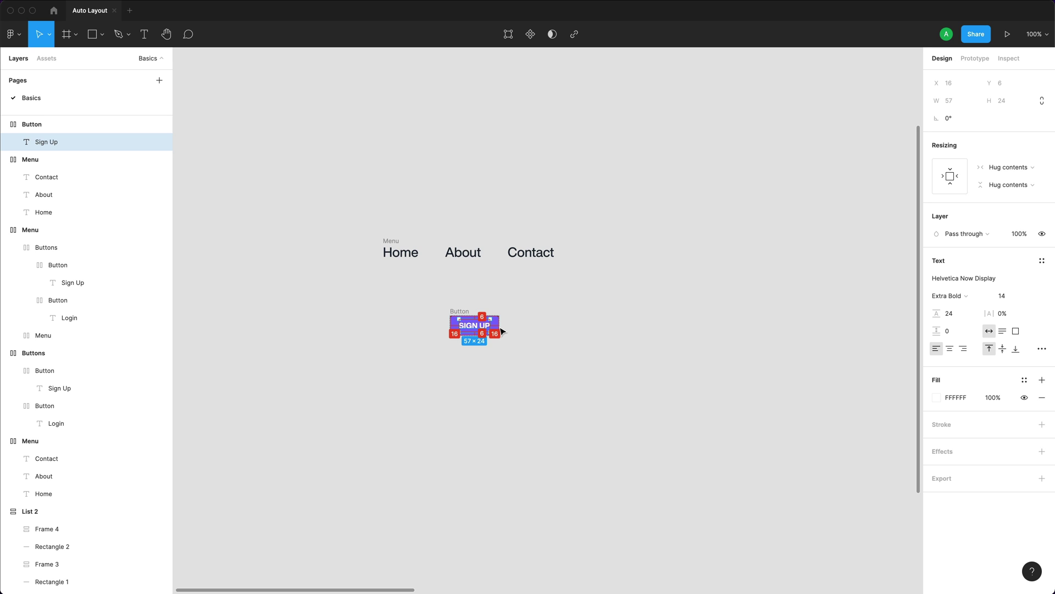
Try extending the button text to "Sign Up Longer Button" and remove the added words again.
{"action": "double_click", "coordinate": [478, 325]}
{"action": "key", "text": "Right"}
{"action": "type", "text": "Longer Butto"}
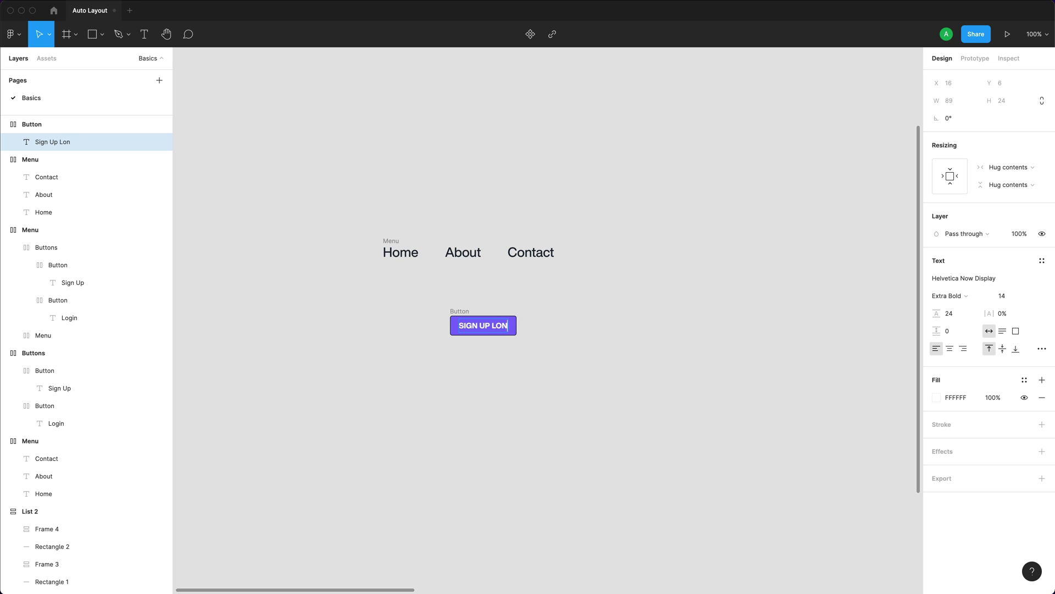
{"action": "type", "text": "N"}
{"action": "key", "text": "alt+shift+Left"}
{"action": "key", "text": "alt+shift+Left"}
{"action": "key", "text": "BackSpace"}
{"action": "key", "text": "Escape"}
Set the Button frame's horizontal resizing to Fixed width and stretch it to a width of about 285.
{"action": "left_click", "coordinate": [460, 312]}
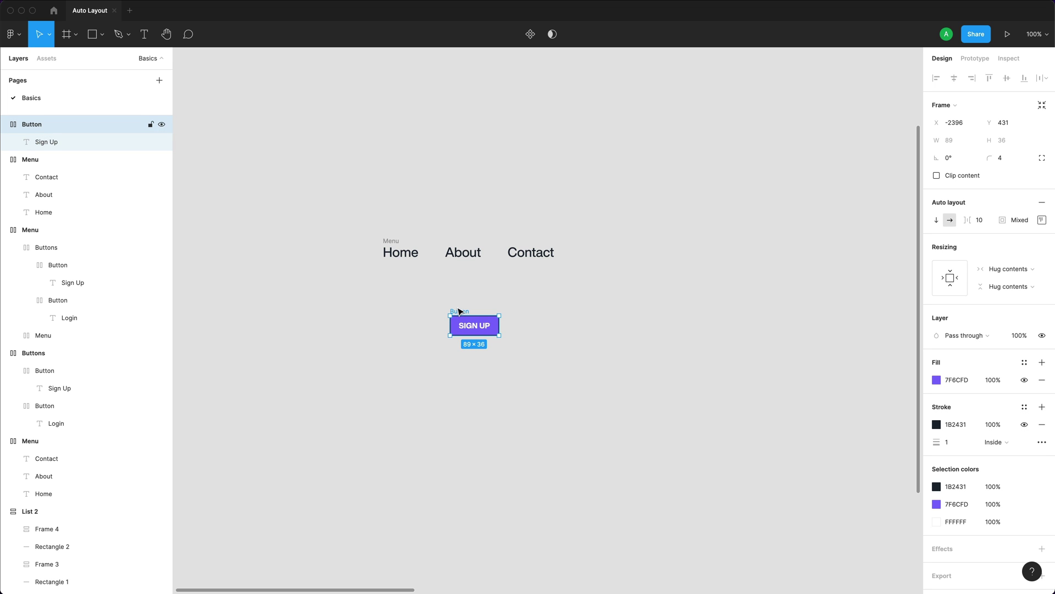
{"action": "left_click", "coordinate": [1027, 269]}
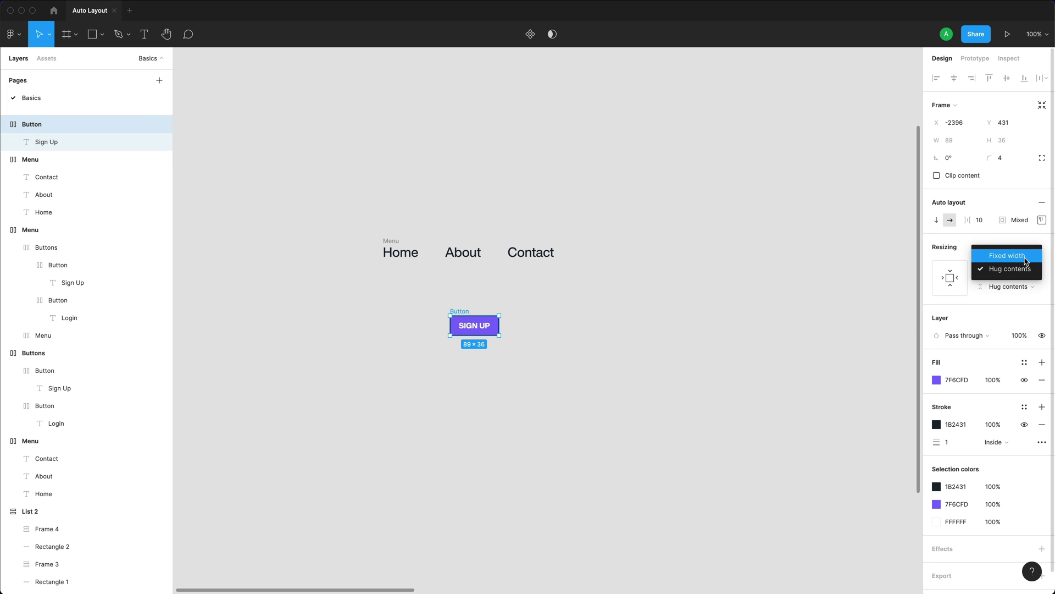
{"action": "left_click", "coordinate": [1025, 259]}
{"action": "left_click_drag", "start_coordinate": [500, 324], "coordinate": [607, 325]}
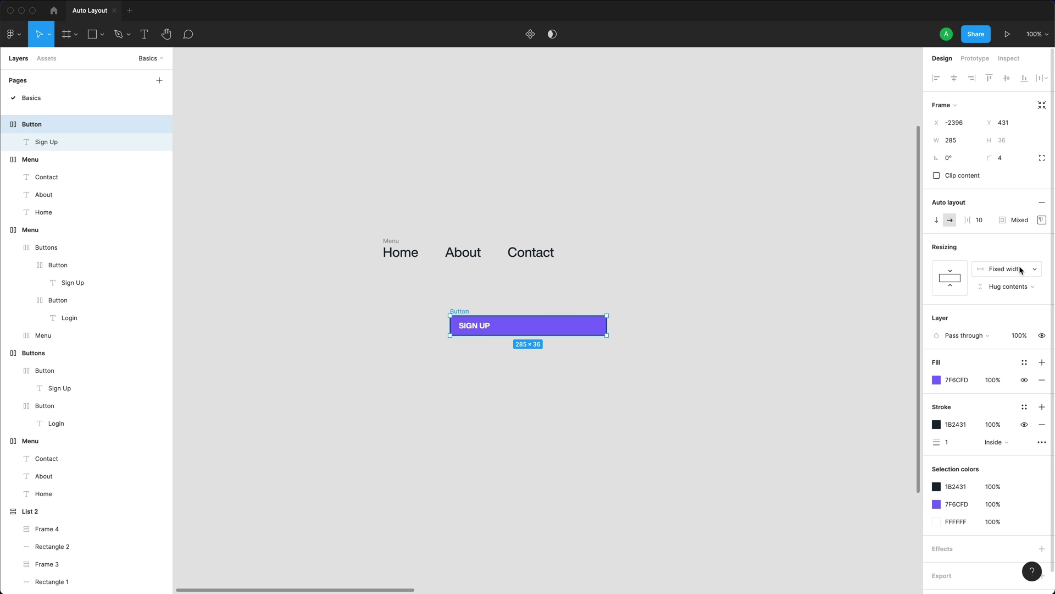
Try top center and top right auto layout alignment for the Sign Up text inside the Button frame.
{"action": "left_click", "coordinate": [471, 329]}
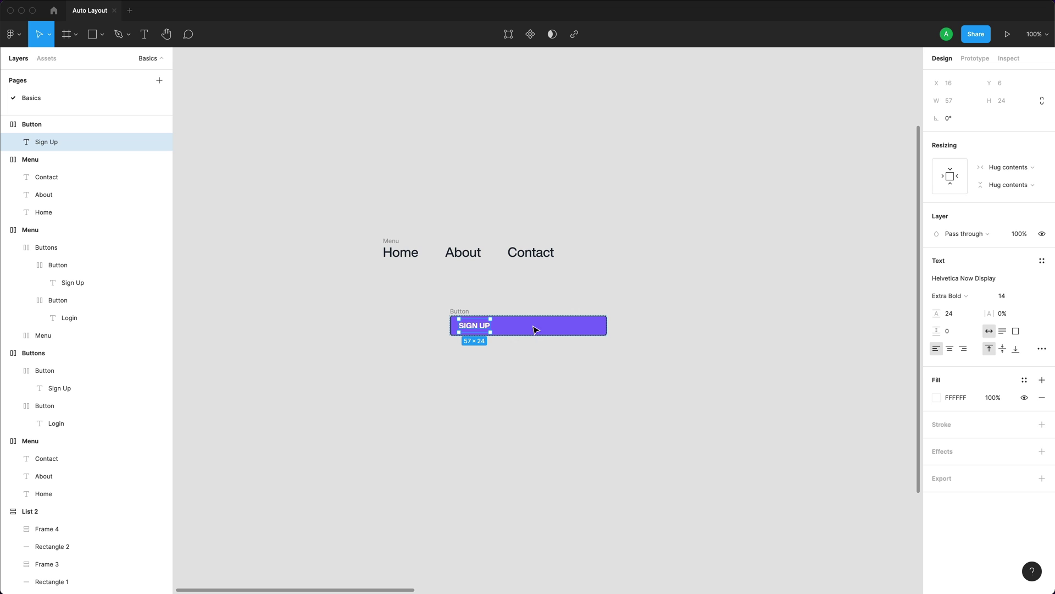
{"action": "left_click", "coordinate": [615, 325]}
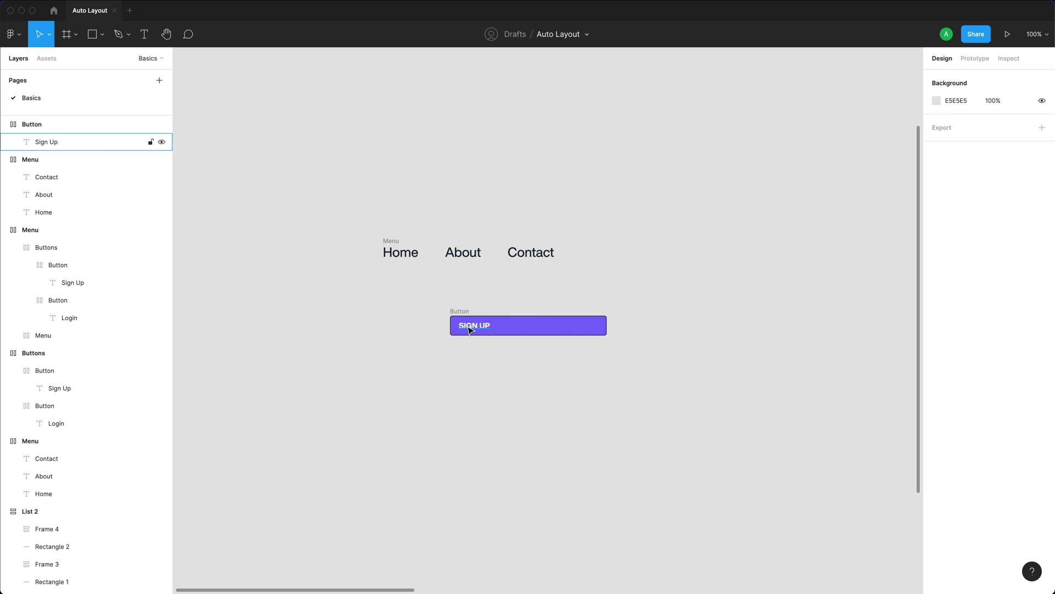
{"action": "left_click", "coordinate": [460, 312]}
{"action": "left_click", "coordinate": [1041, 220]}
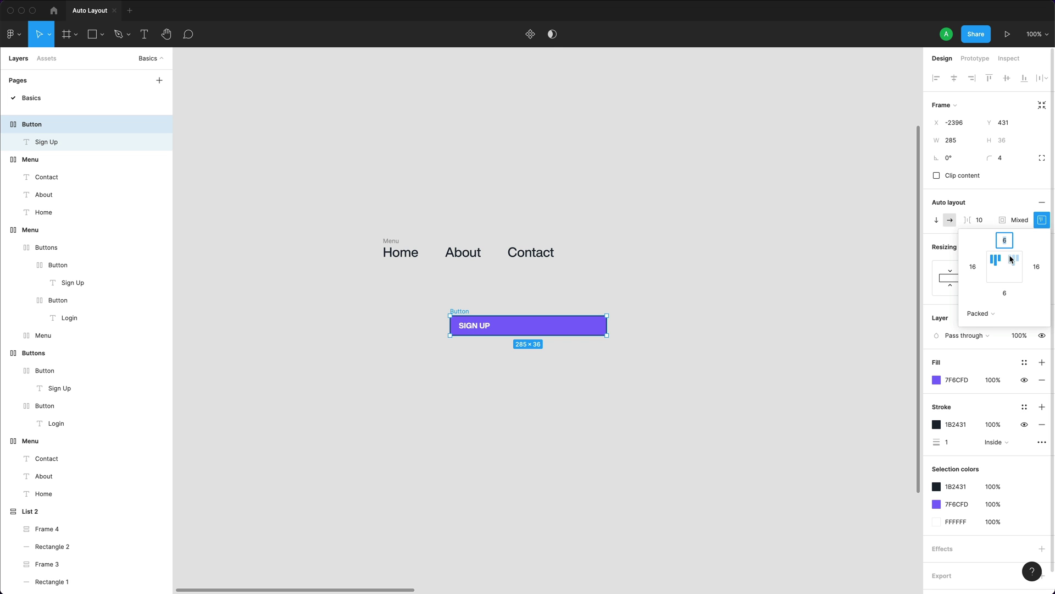
{"action": "left_click", "coordinate": [1007, 260]}
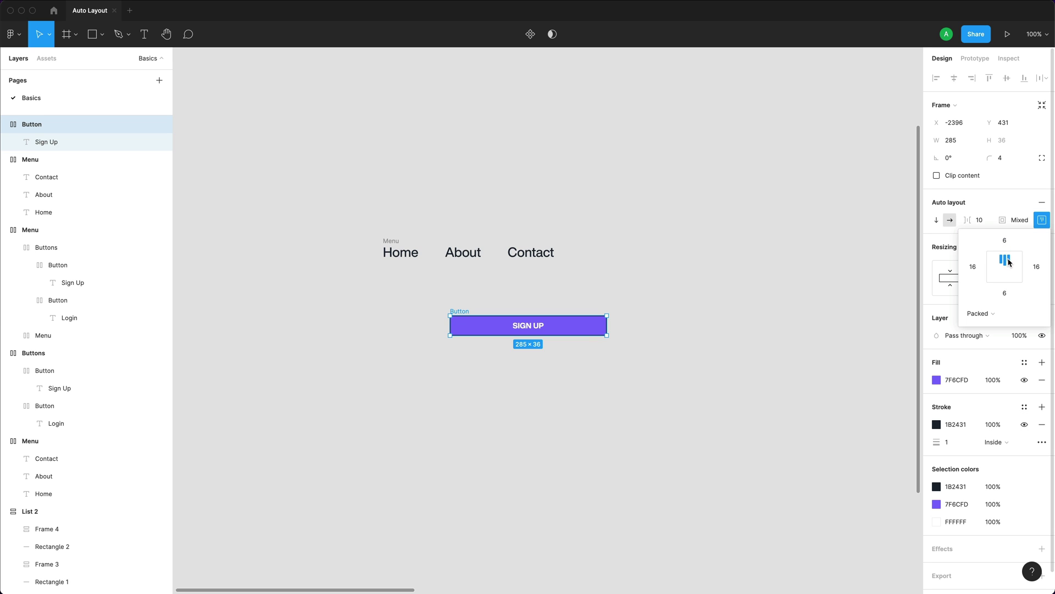
{"action": "left_click", "coordinate": [1018, 263]}
{"action": "left_click", "coordinate": [466, 313]}
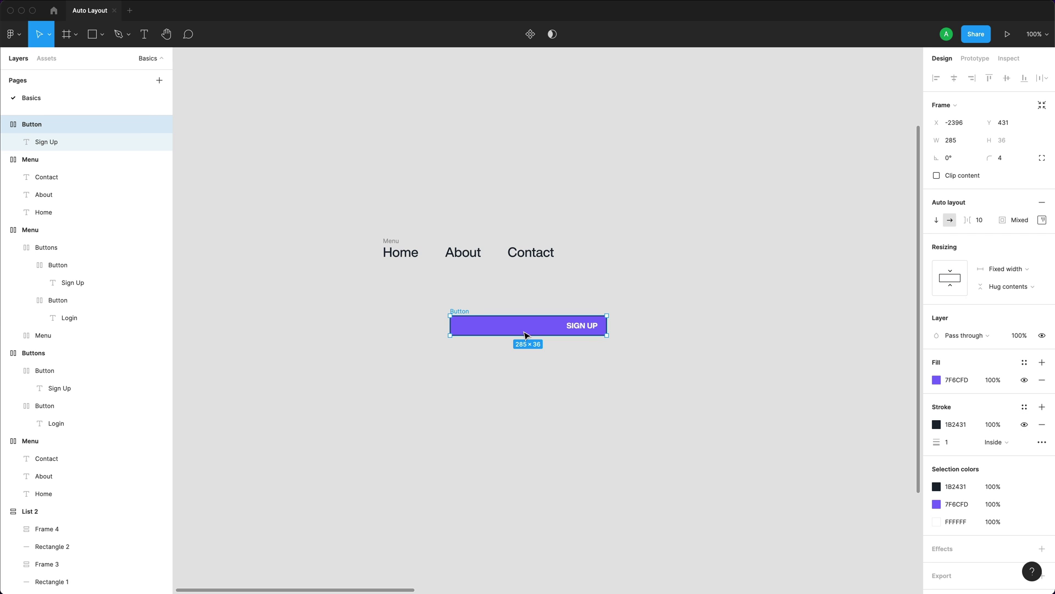
Stretch the Button frame to a height of about 100 and try several auto layout alignments, ending with bottom right.
{"action": "left_click_drag", "start_coordinate": [531, 335], "coordinate": [891, 368]}
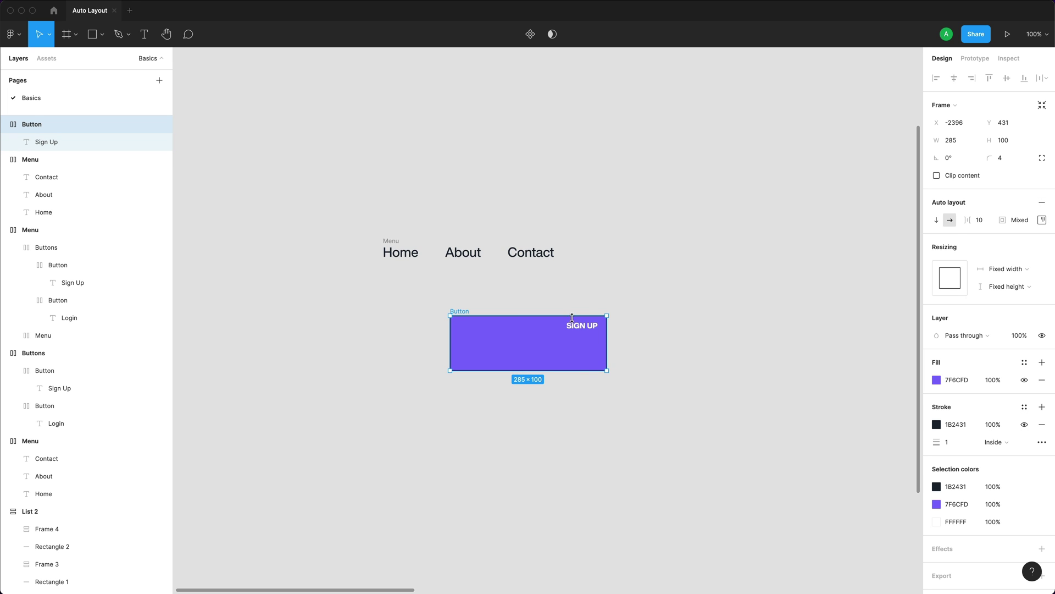
{"action": "left_click", "coordinate": [1041, 220]}
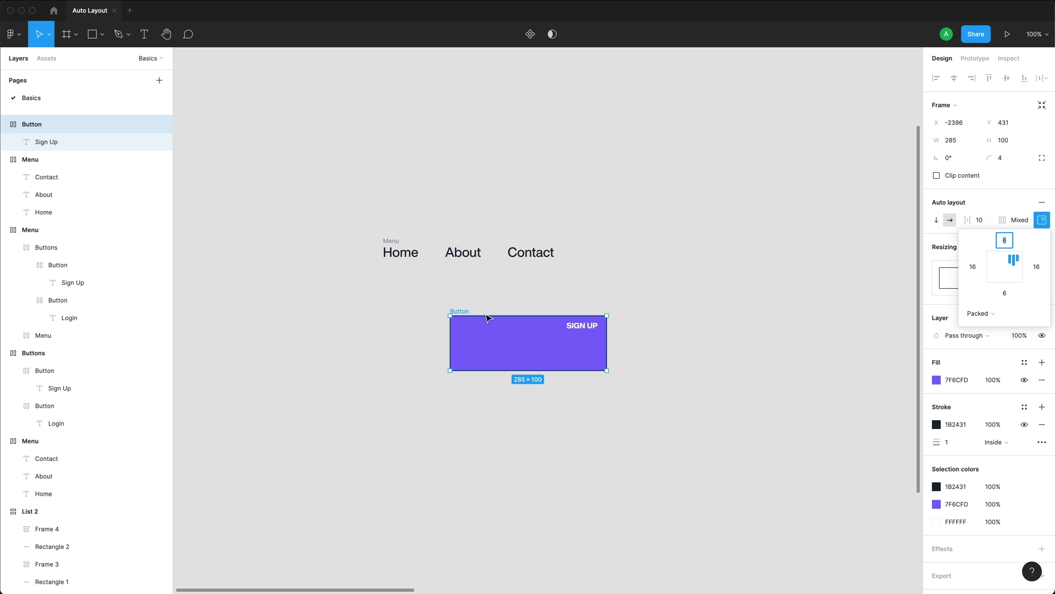
{"action": "left_click", "coordinate": [1000, 259]}
{"action": "left_click", "coordinate": [1004, 266]}
{"action": "left_click", "coordinate": [1005, 280]}
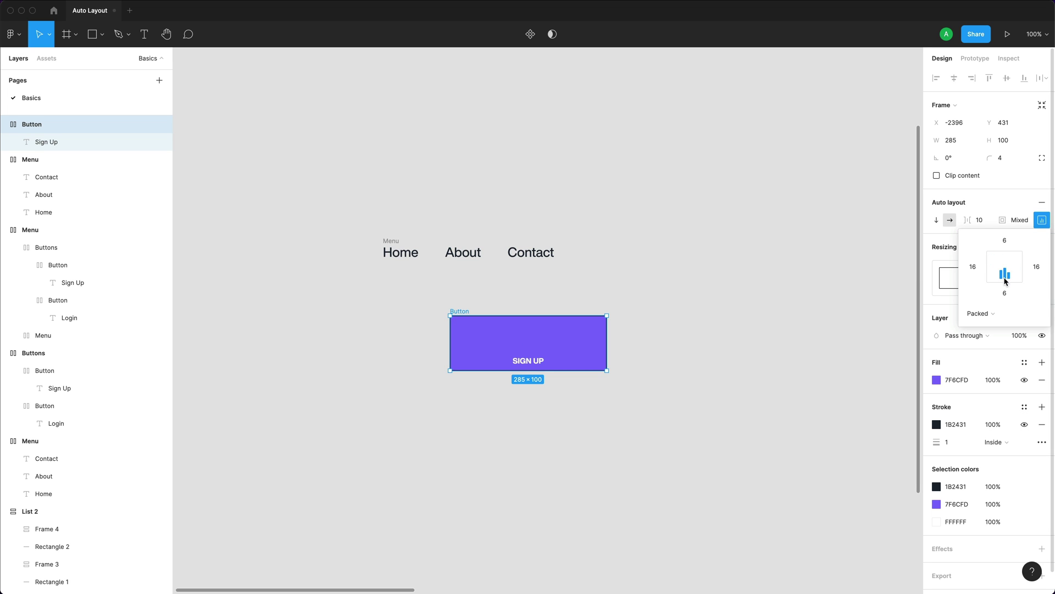
{"action": "left_click", "coordinate": [1016, 282]}
{"action": "key", "text": "Escape"}
{"action": "left_click", "coordinate": [55, 124]}
Set both the horizontal and vertical resizing of the Button frame to Hug contents.
{"action": "left_click", "coordinate": [1020, 269]}
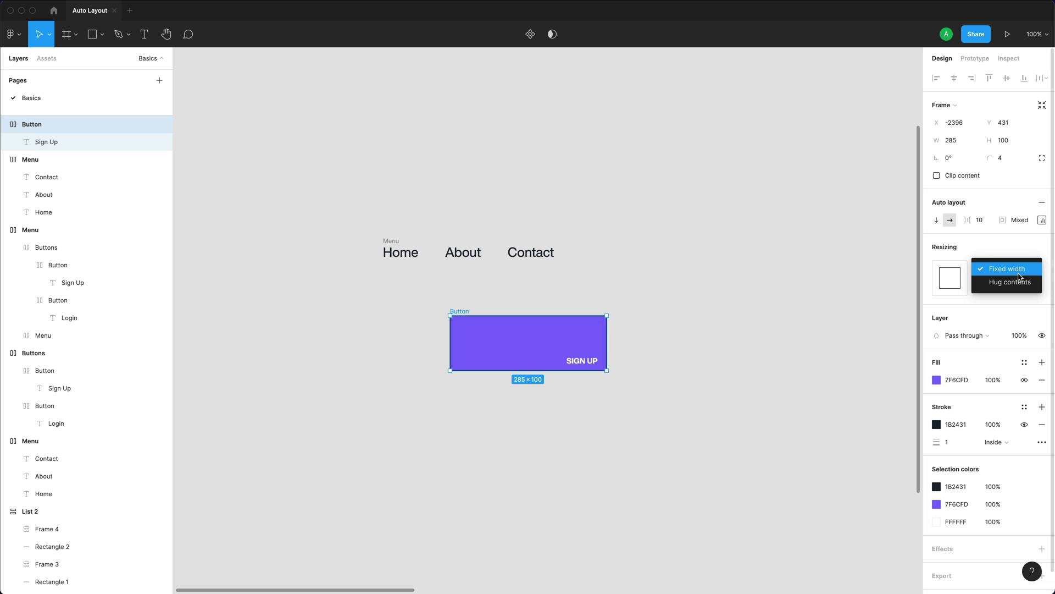
{"action": "left_click", "coordinate": [1020, 282]}
{"action": "left_click", "coordinate": [1018, 286]}
{"action": "left_click", "coordinate": [1018, 299]}
{"action": "left_click", "coordinate": [714, 387]}
{"action": "left_click_drag", "start_coordinate": [553, 299], "coordinate": [414, 384]}
{"action": "left_click", "coordinate": [415, 384]}
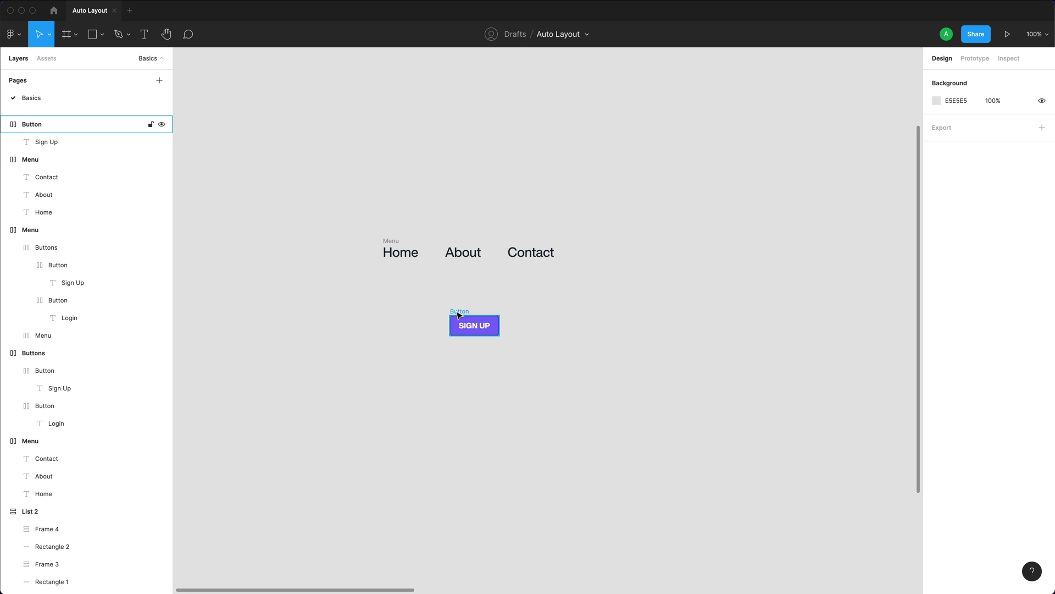
Duplicate the Sign Up button to its left side and change the copy's text to "Login".
{"action": "left_click_drag", "start_coordinate": [461, 314], "coordinate": [403, 313]}
{"action": "double_click", "coordinate": [409, 326]}
{"action": "double_click", "coordinate": [409, 325]}
{"action": "type", "text": "Login"}
{"action": "key", "text": "Escape"}
{"action": "left_click", "coordinate": [445, 428]}
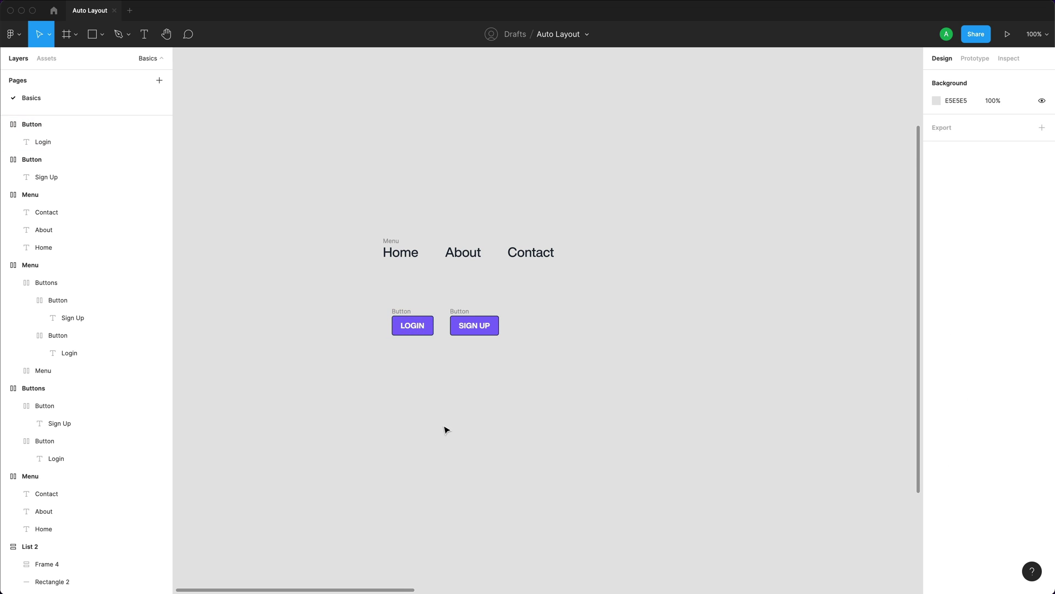
Change the Login button frame's fill color to E8E8E8.
{"action": "left_click", "coordinate": [960, 379]}
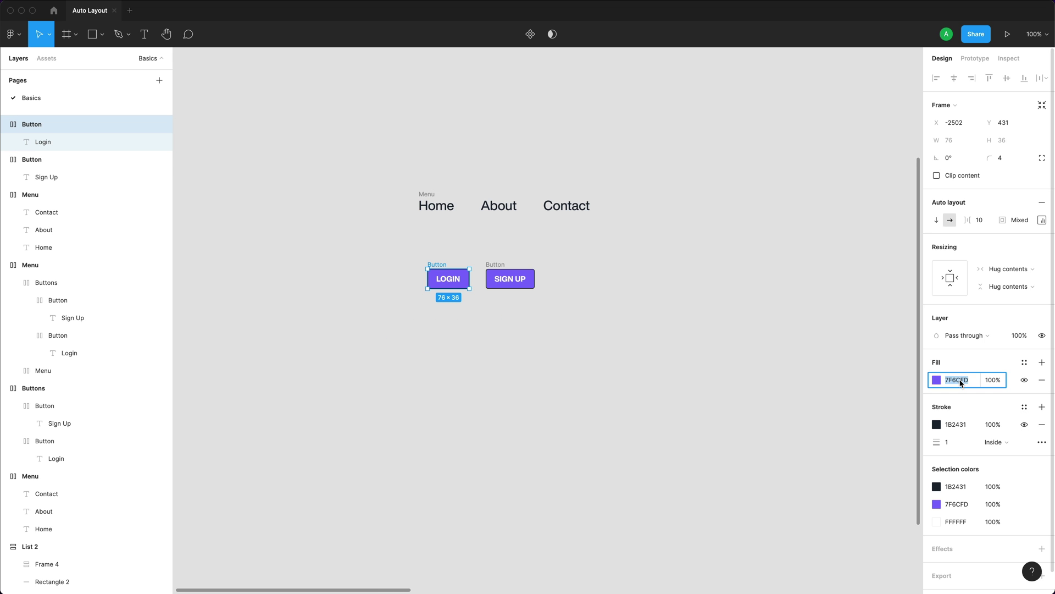
{"action": "type", "text": "E8E8E8"}
{"action": "key", "text": "Return"}
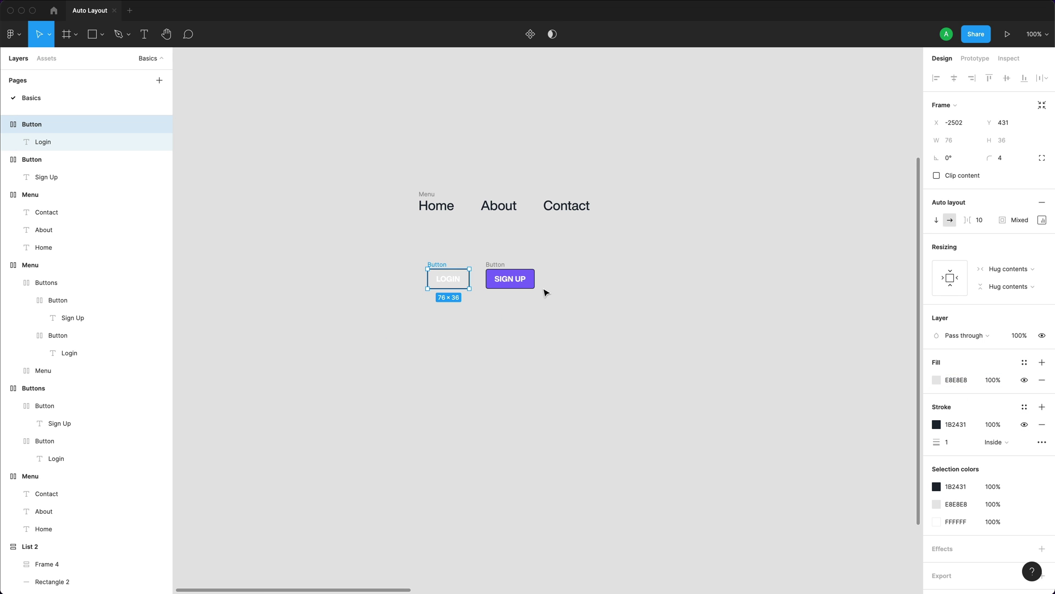
Change the Login text's fill to the dark color 1B2431.
{"action": "left_click", "coordinate": [449, 284]}
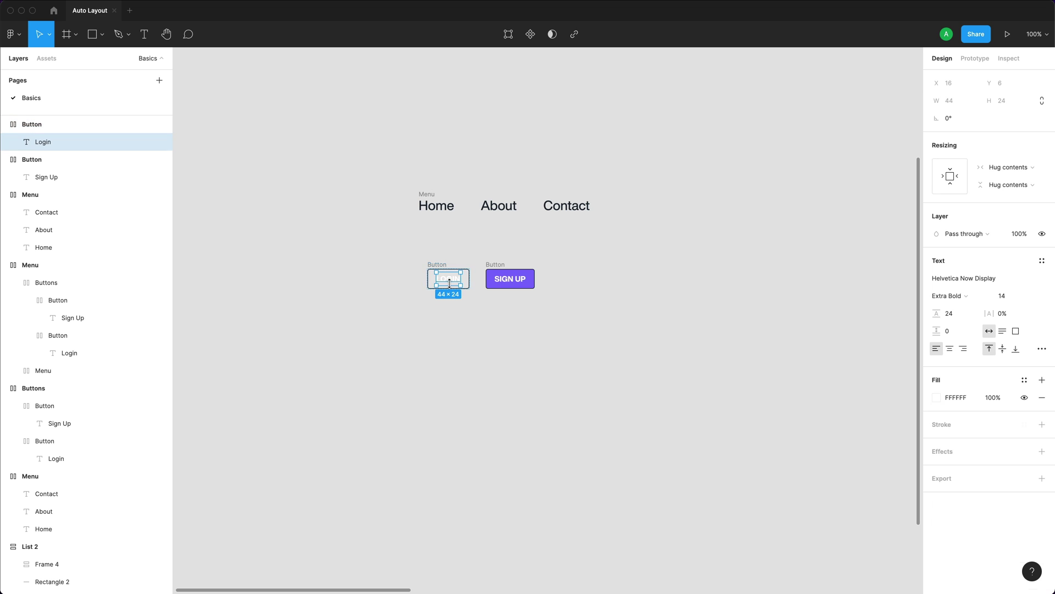
{"action": "left_click", "coordinate": [937, 397]}
{"action": "left_click", "coordinate": [804, 541]}
{"action": "left_click", "coordinate": [512, 396]}
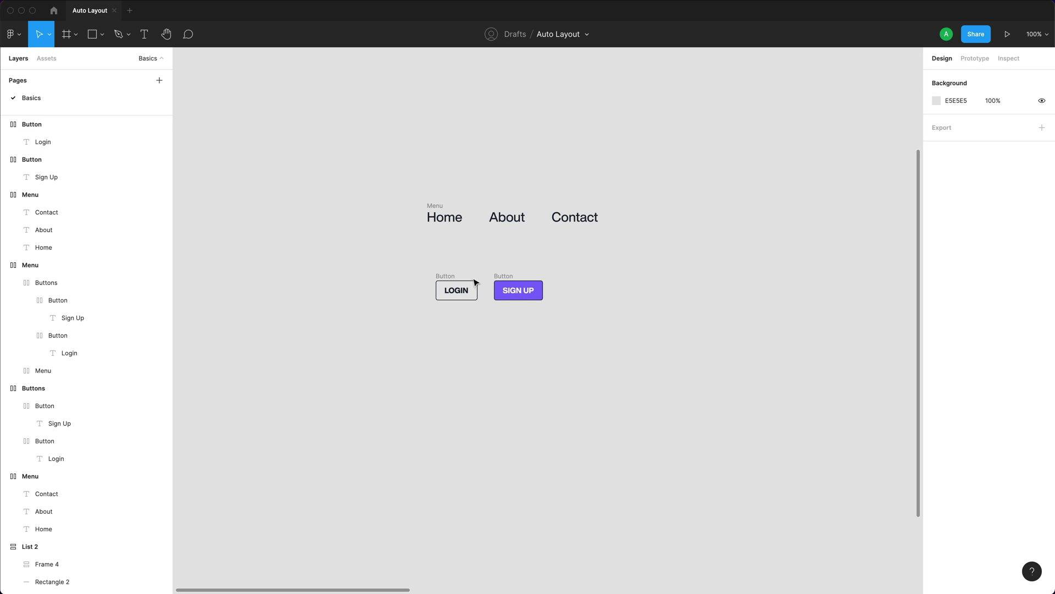
Set the stroke weight of both the Login and Sign Up buttons to 2.
{"action": "left_click", "coordinate": [472, 283]}
{"action": "left_click", "coordinate": [504, 283], "text": "shift"}
{"action": "left_click", "coordinate": [950, 459]}
{"action": "type", "text": "2"}
{"action": "key", "text": "Return"}
{"action": "left_click", "coordinate": [603, 391]}
{"action": "scroll", "coordinate": [582, 374], "scroll_direction": "up", "scroll_amount": 2}
Wrap the Login and Sign Up buttons together in an auto layout frame and name it "buttons".
{"action": "left_click", "coordinate": [514, 315]}
{"action": "left_click", "coordinate": [454, 322], "text": "shift"}
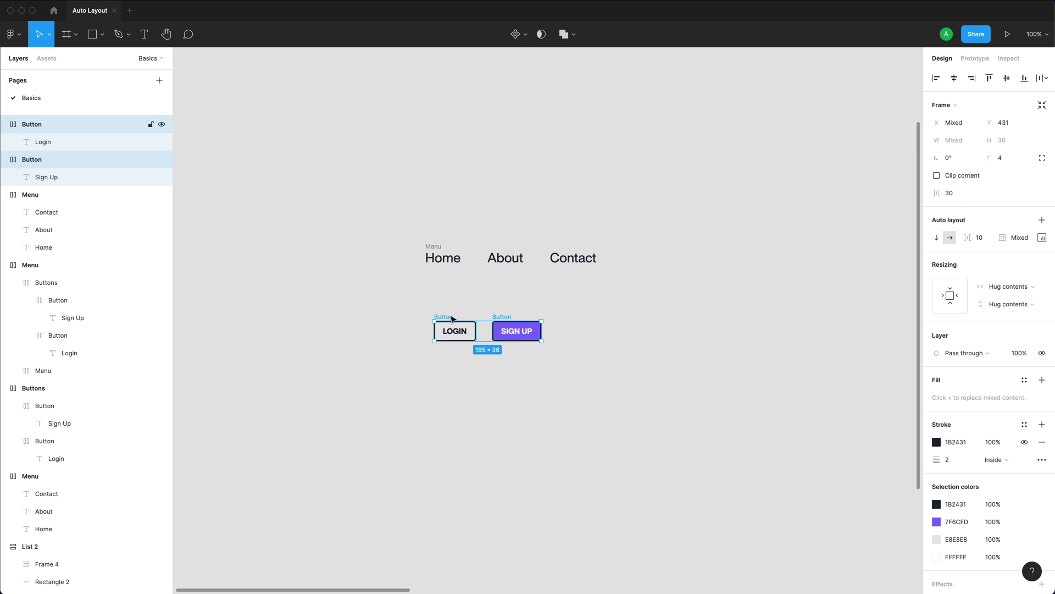
{"action": "key", "text": "shift+a"}
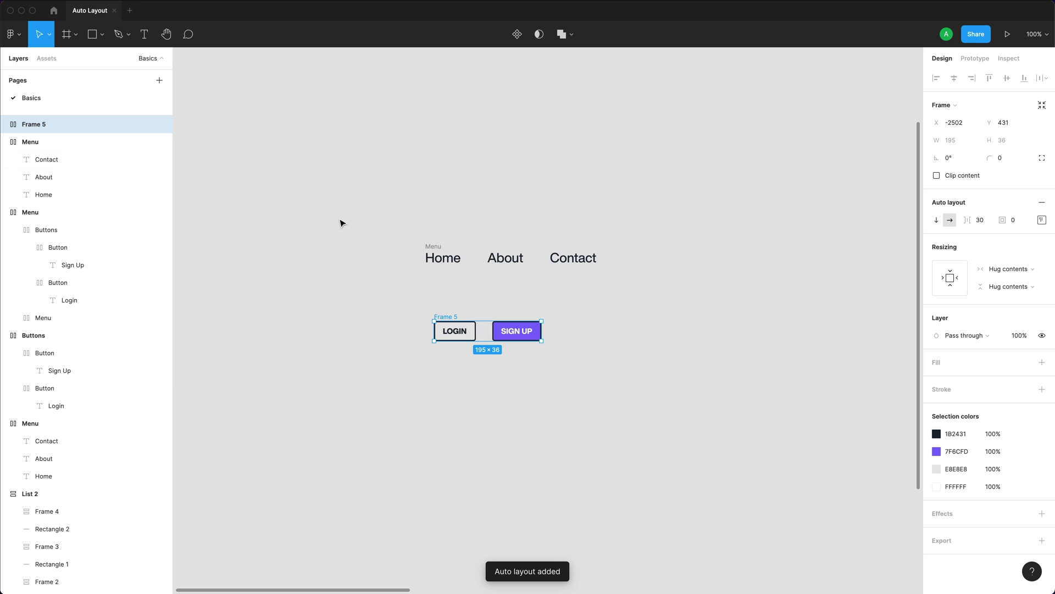
{"action": "key", "text": "super+r"}
{"action": "type", "text": "buttons"}
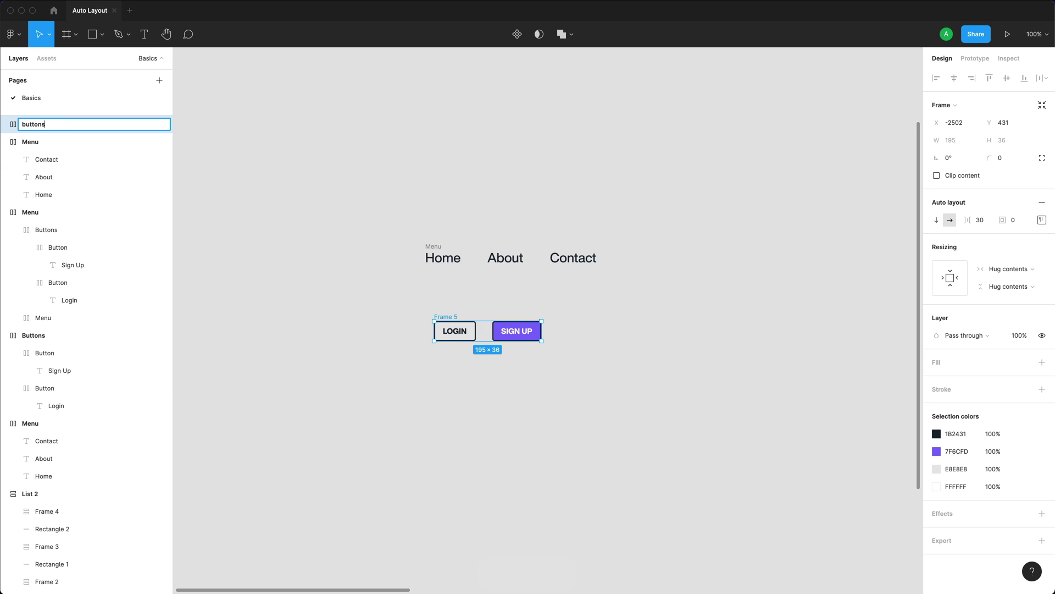
{"action": "key", "text": "Return"}
Set the spacing between items in the buttons frame to 16.
{"action": "left_click", "coordinate": [987, 222]}
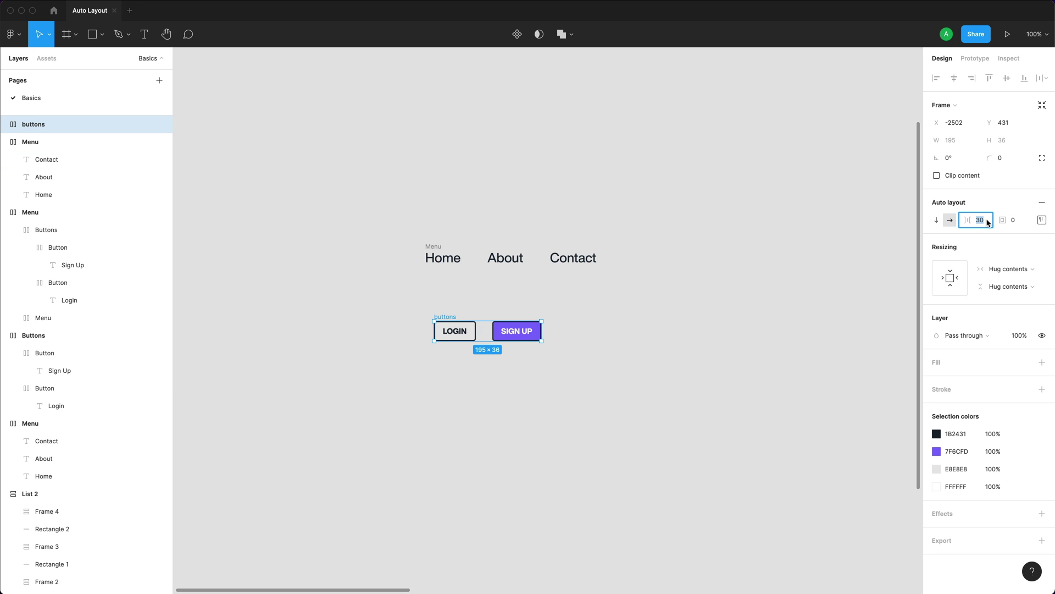
{"action": "key", "text": "Return"}
{"action": "left_click", "coordinate": [556, 371]}
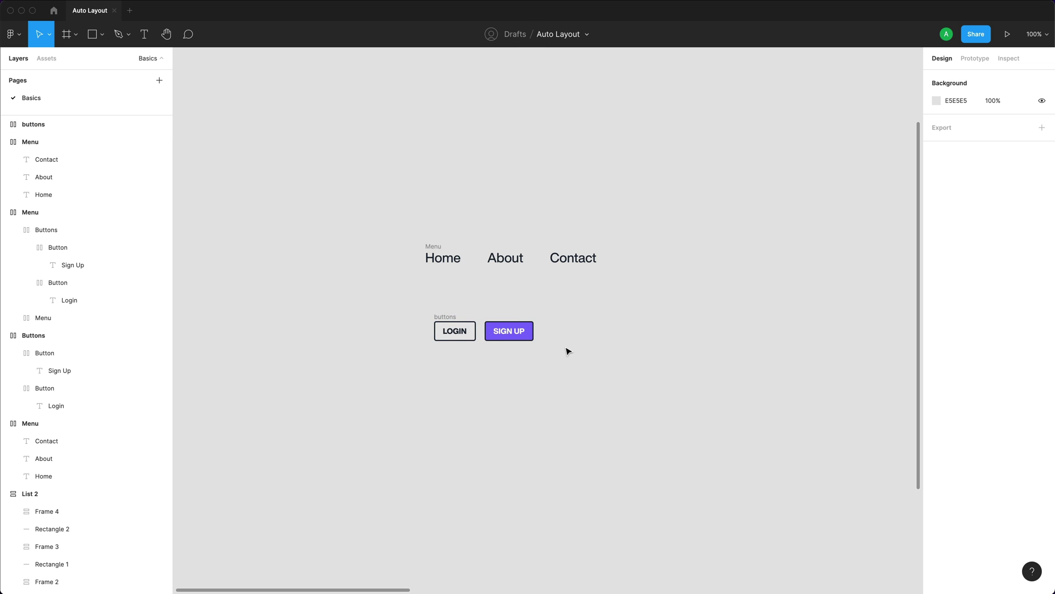
Move the buttons frame to the right of the Home, About, Contact menu, aligned with its bottom edge.
{"action": "scroll", "coordinate": [565, 347], "scroll_direction": "right", "scroll_amount": 2}
{"action": "scroll", "coordinate": [565, 347], "scroll_direction": "up", "scroll_amount": 2}
{"action": "left_click_drag", "start_coordinate": [392, 356], "coordinate": [623, 279]}
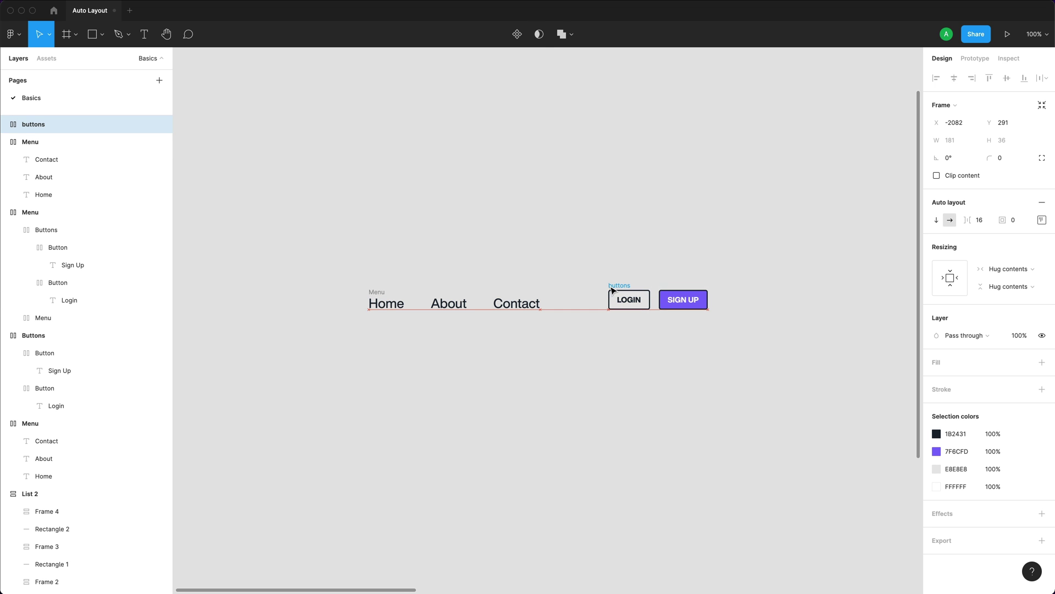
Wrap the Menu and buttons frames in a horizontal auto layout frame and give it a white FFFFFF fill.
{"action": "left_click", "coordinate": [384, 297], "text": "shift"}
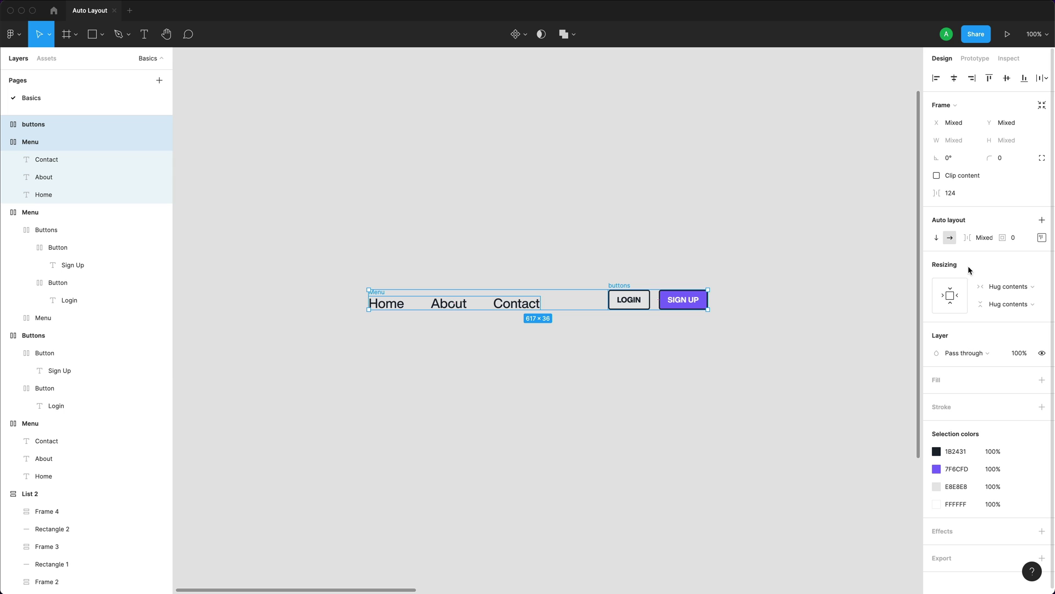
{"action": "left_click", "coordinate": [6, 141]}
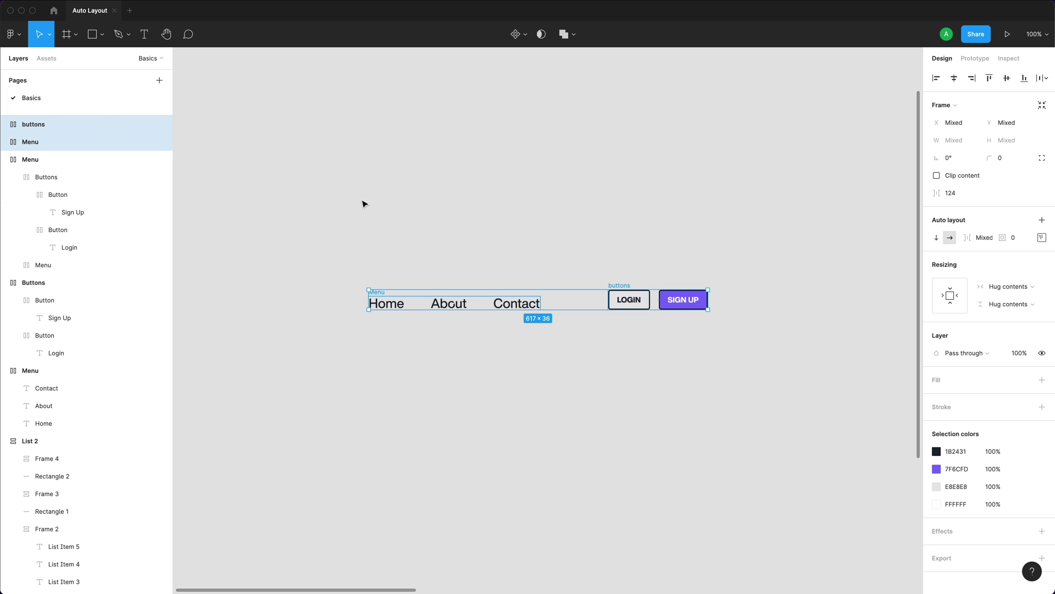
{"action": "key", "text": "shift+a"}
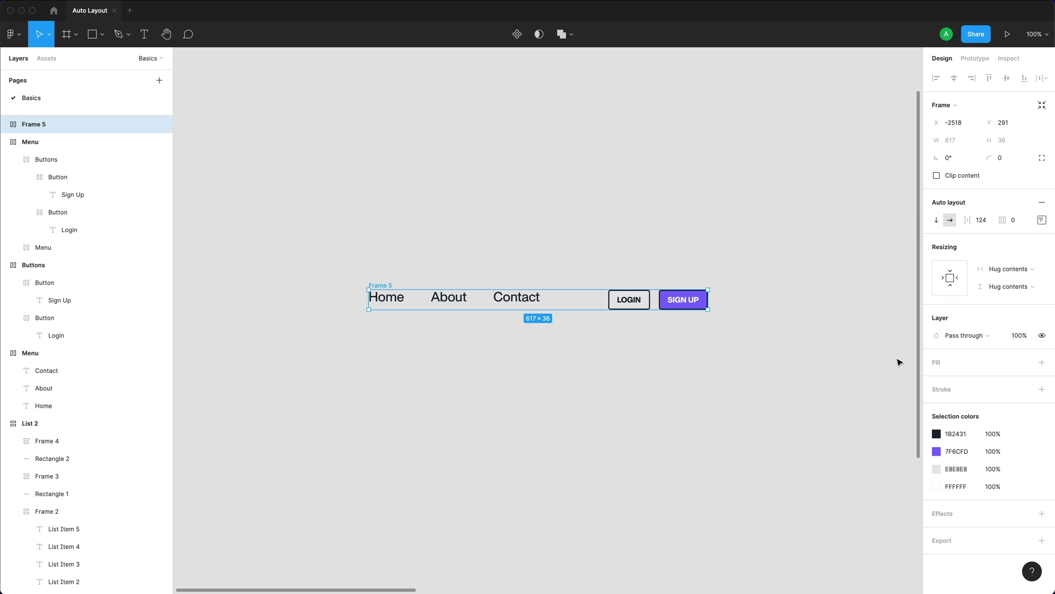
{"action": "left_click", "coordinate": [1042, 363]}
{"action": "scroll", "coordinate": [731, 340], "scroll_direction": "right", "scroll_amount": 1}
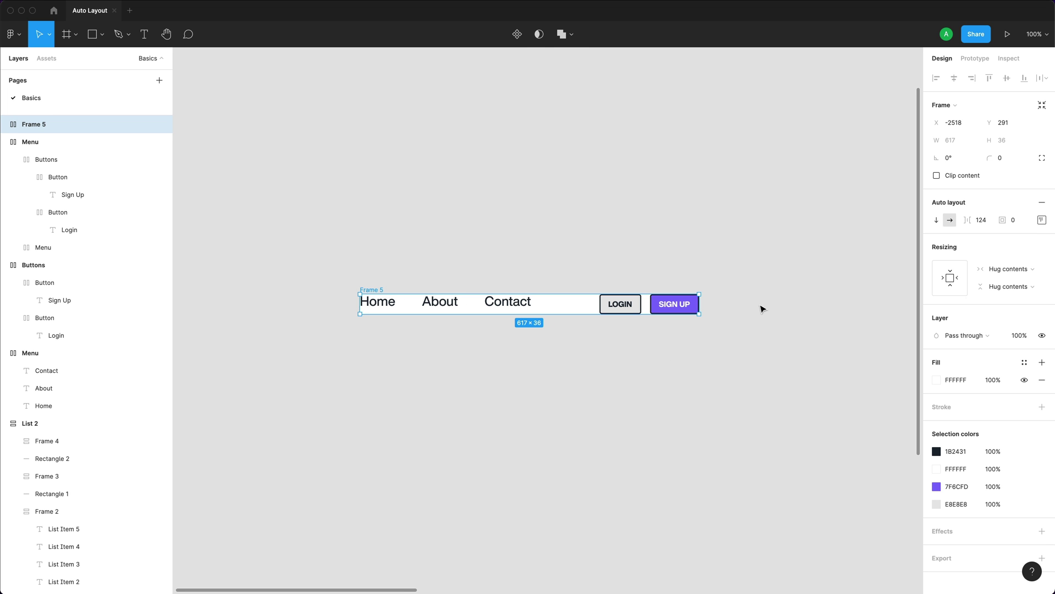
Set the navigation frame's padding to 16 at the top and bottom and 32 on the left and right.
{"action": "left_click", "coordinate": [1041, 220]}
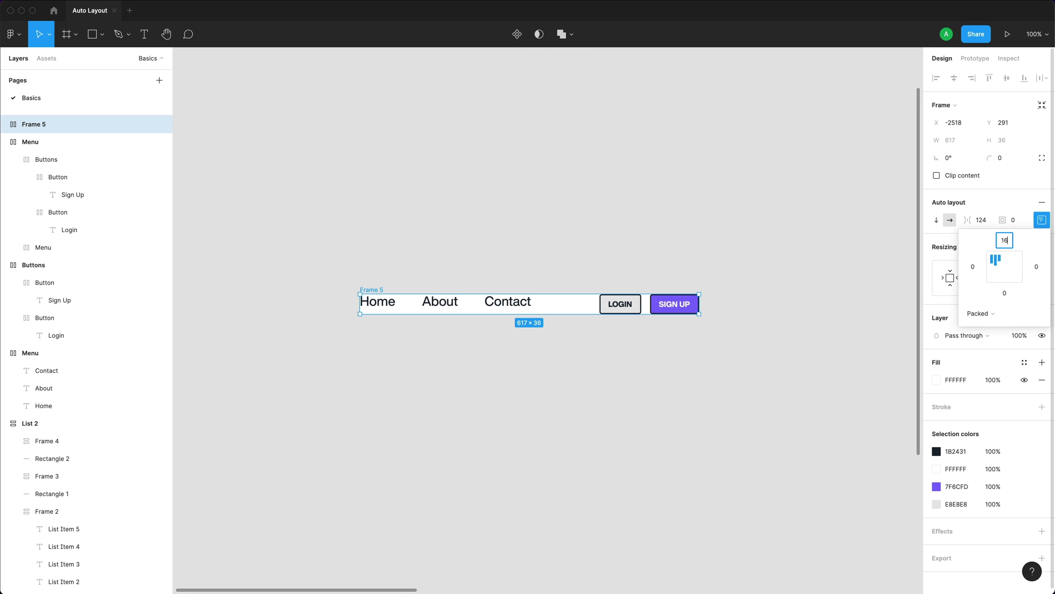
{"action": "key", "text": "Tab"}
{"action": "type", "text": "32"}
{"action": "key", "text": "Tab"}
{"action": "type", "text": "16"}
{"action": "key", "text": "Tab"}
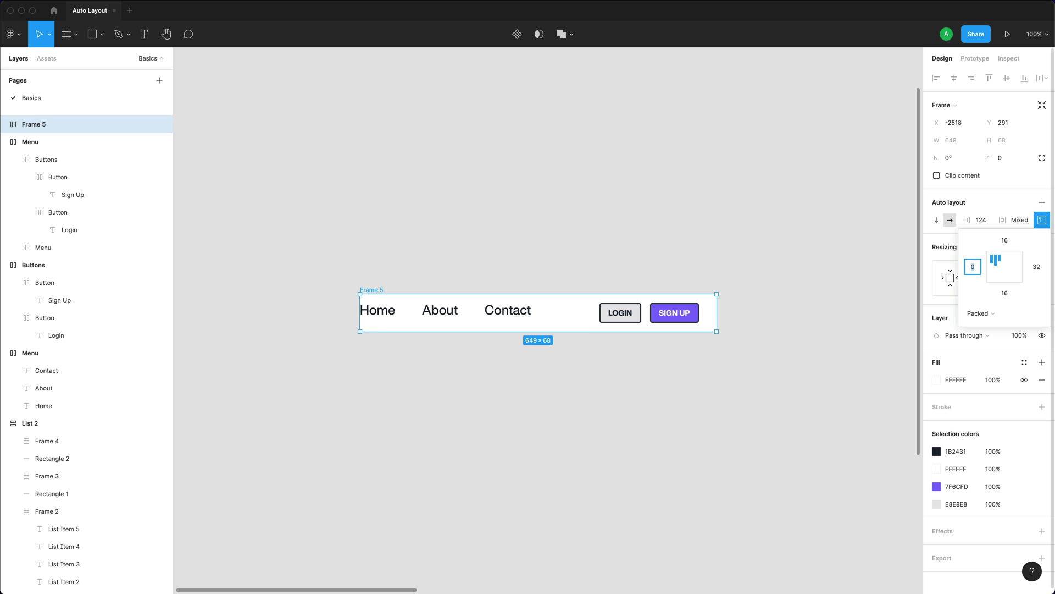
{"action": "type", "text": "32"}
{"action": "key", "text": "Return"}
{"action": "left_click", "coordinate": [681, 254]}
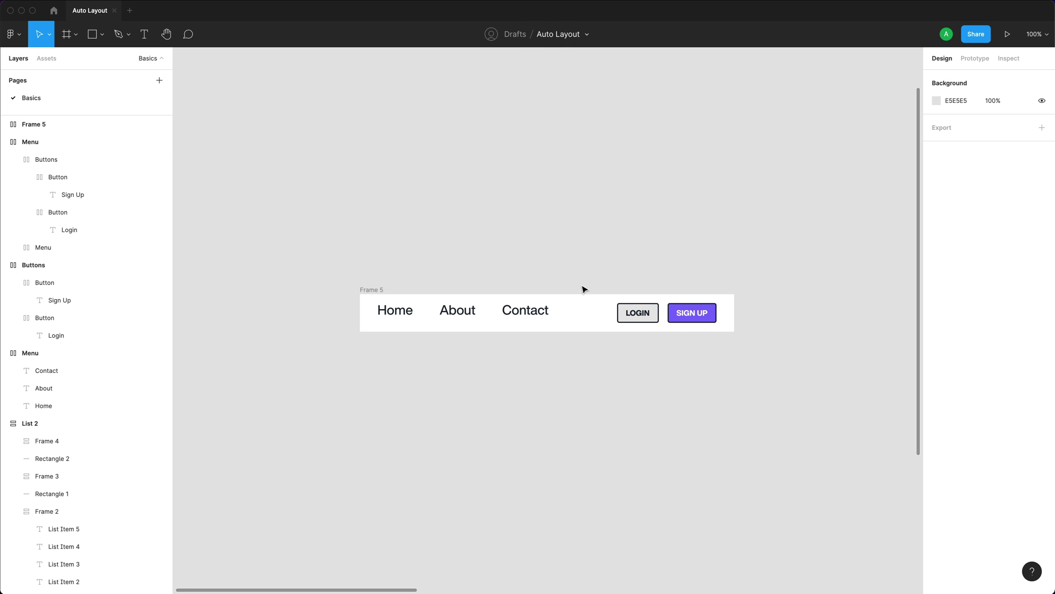
Measure the distances from the buttons frame and the Menu frame to the edges of the surrounding frame.
{"action": "left_click", "coordinate": [678, 318]}
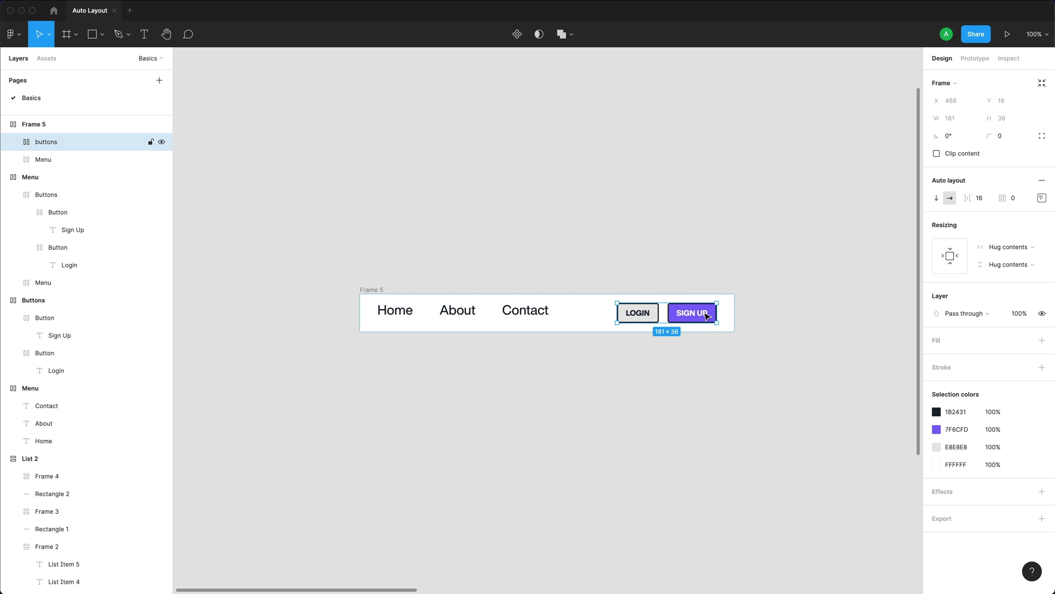
{"action": "key", "text": "alt"}
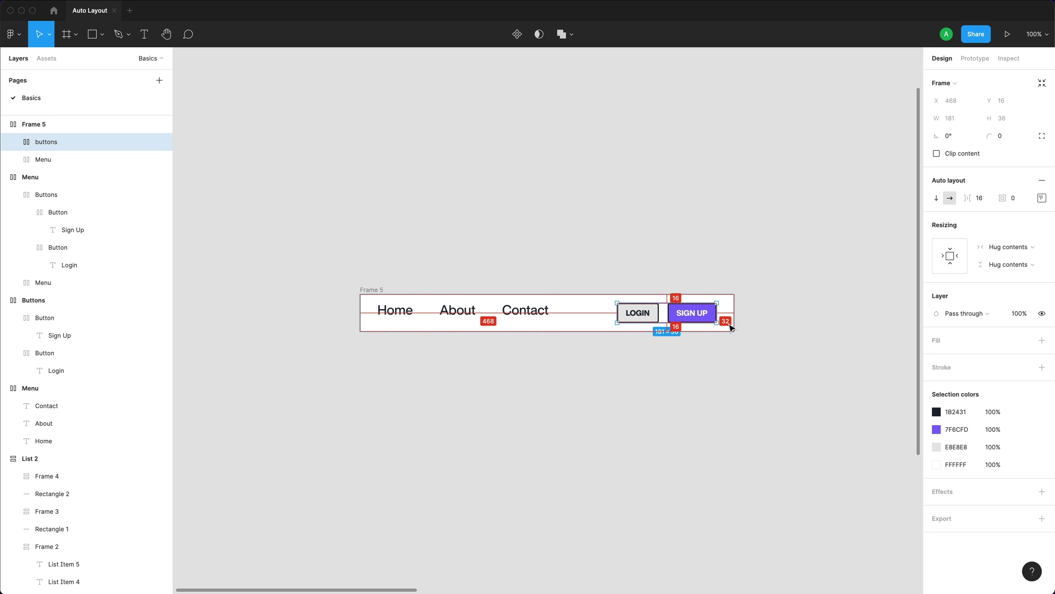
{"action": "left_click", "coordinate": [492, 315]}
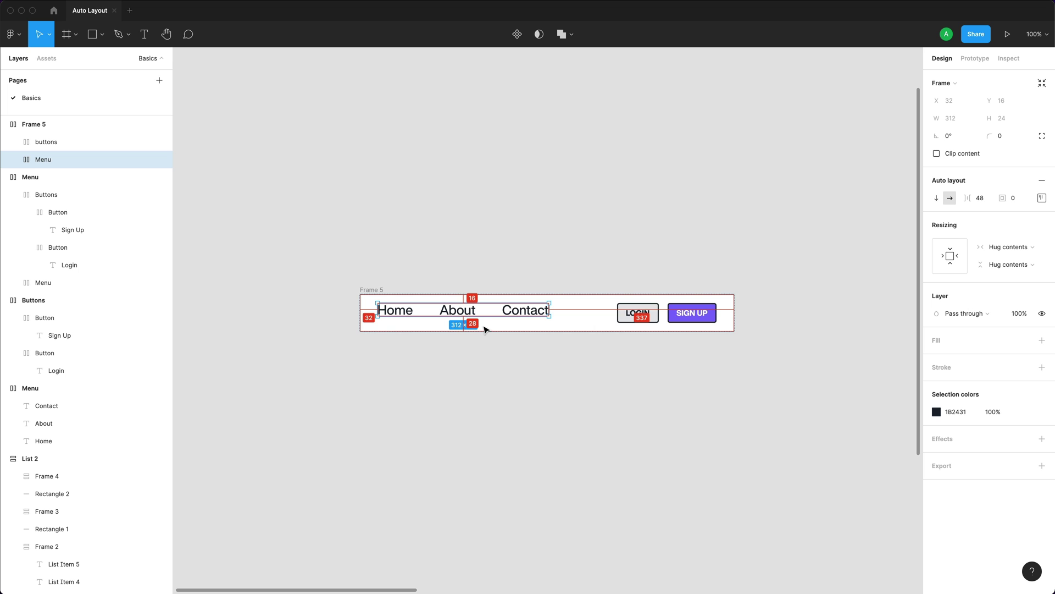
{"action": "left_click", "coordinate": [462, 377]}
Rename the outer auto layout frame to "Nav".
{"action": "left_click", "coordinate": [647, 313]}
{"action": "key", "text": "super+r"}
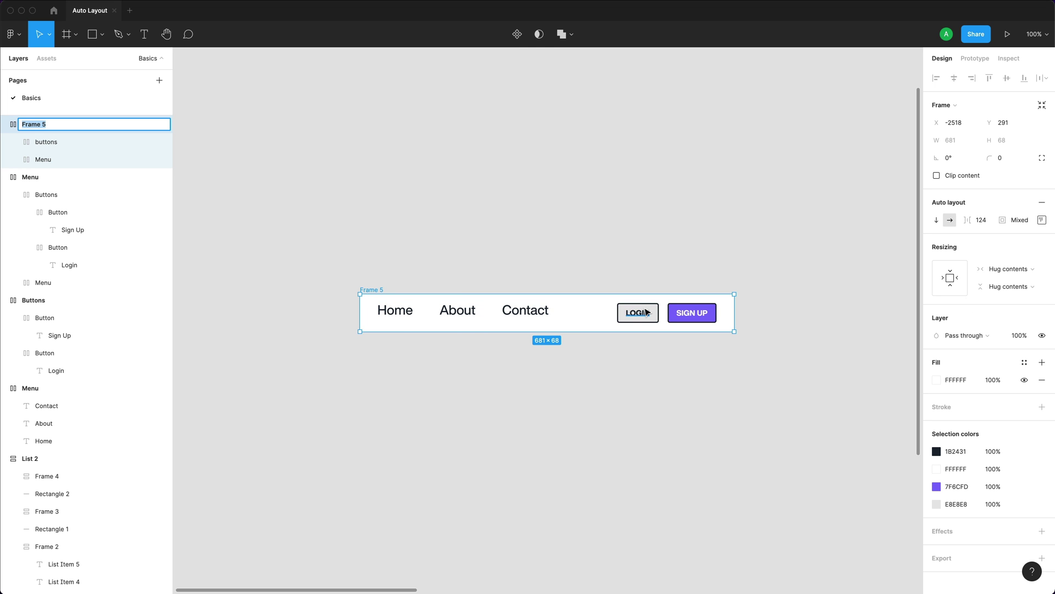
{"action": "type", "text": "Nav"}
{"action": "key", "text": "Return"}
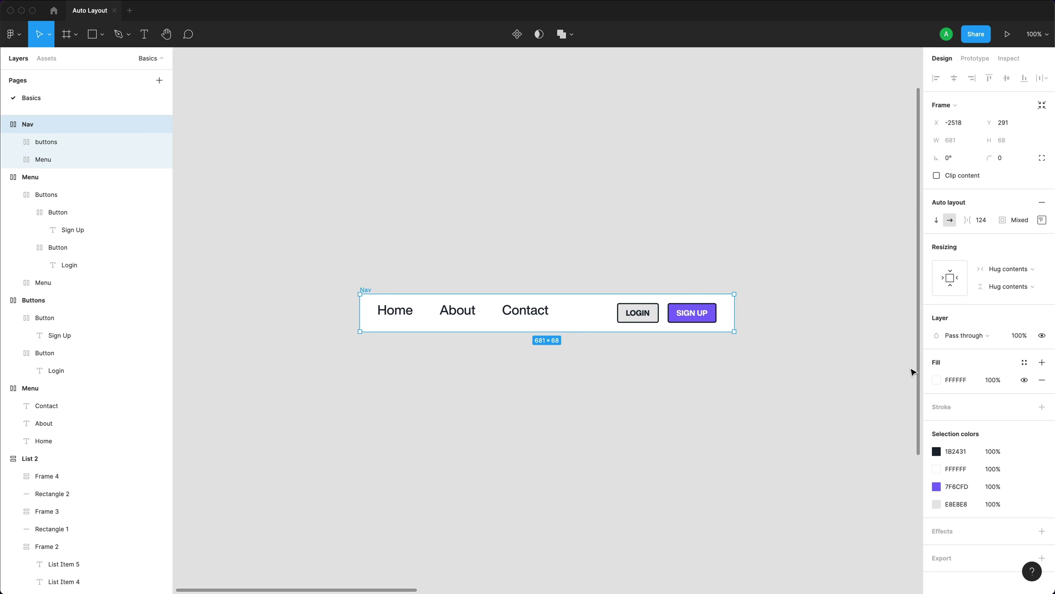
Try widening the Nav frame to about 787 and undo the resize.
{"action": "left_click_drag", "start_coordinate": [735, 313], "coordinate": [790, 306]}
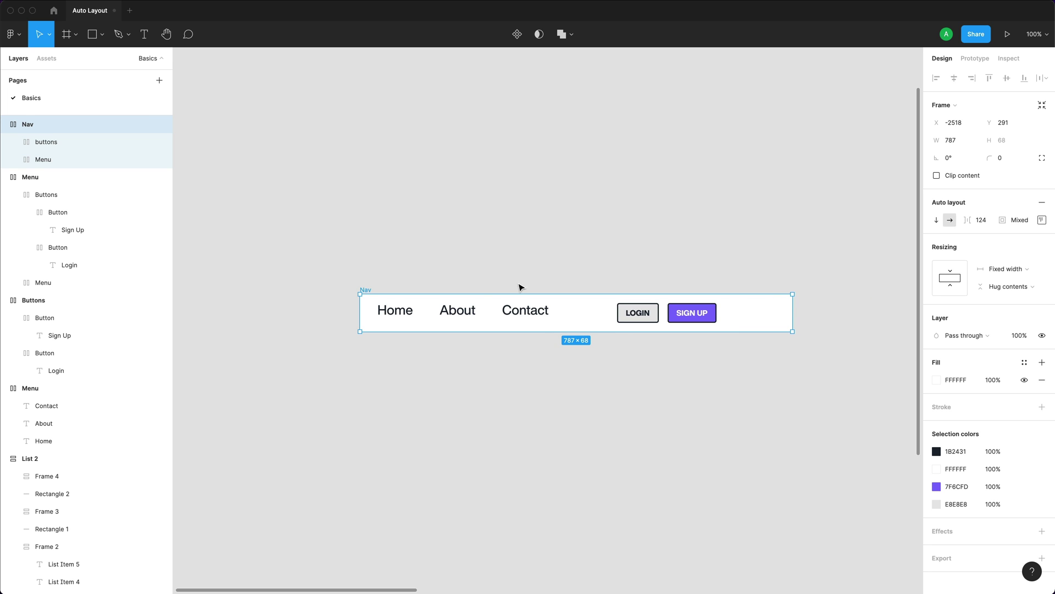
{"action": "key", "text": "super+z"}
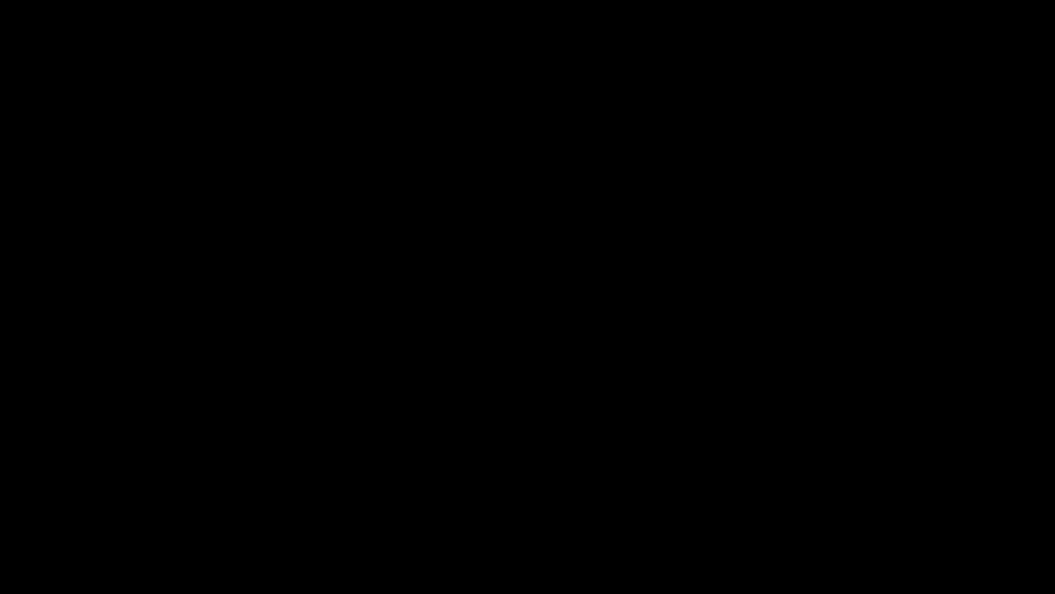
Set the Nav frame's auto layout alignment to center.
{"action": "left_click", "coordinate": [375, 301]}
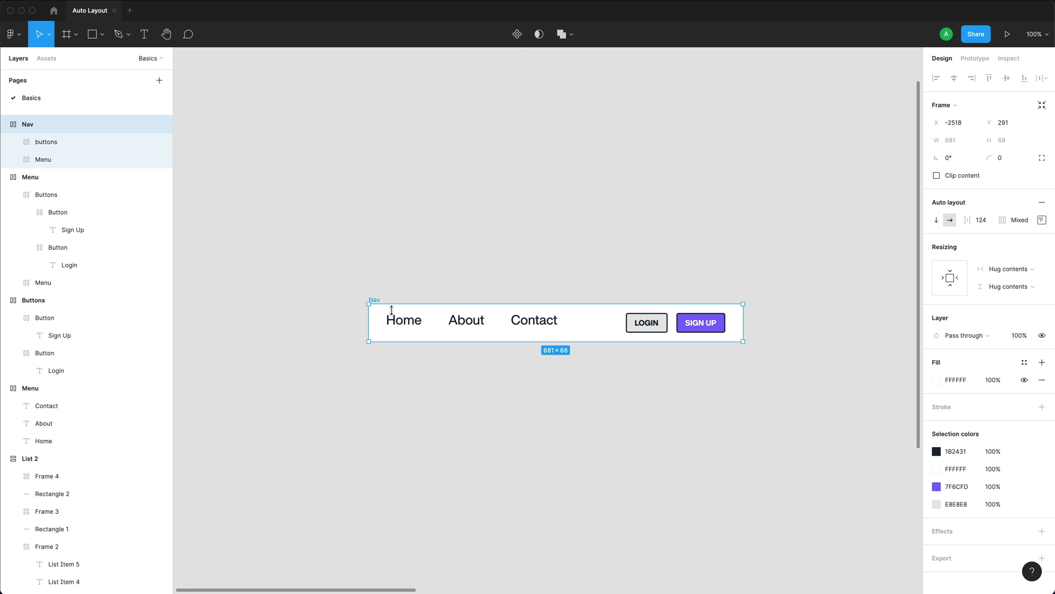
{"action": "left_click", "coordinate": [1040, 222]}
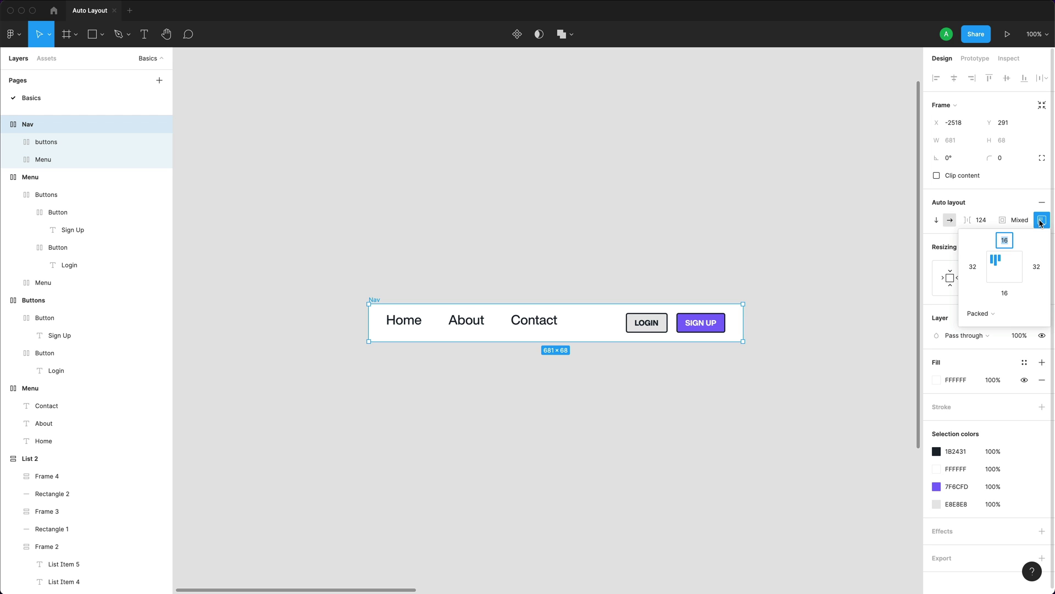
{"action": "left_click", "coordinate": [1007, 269]}
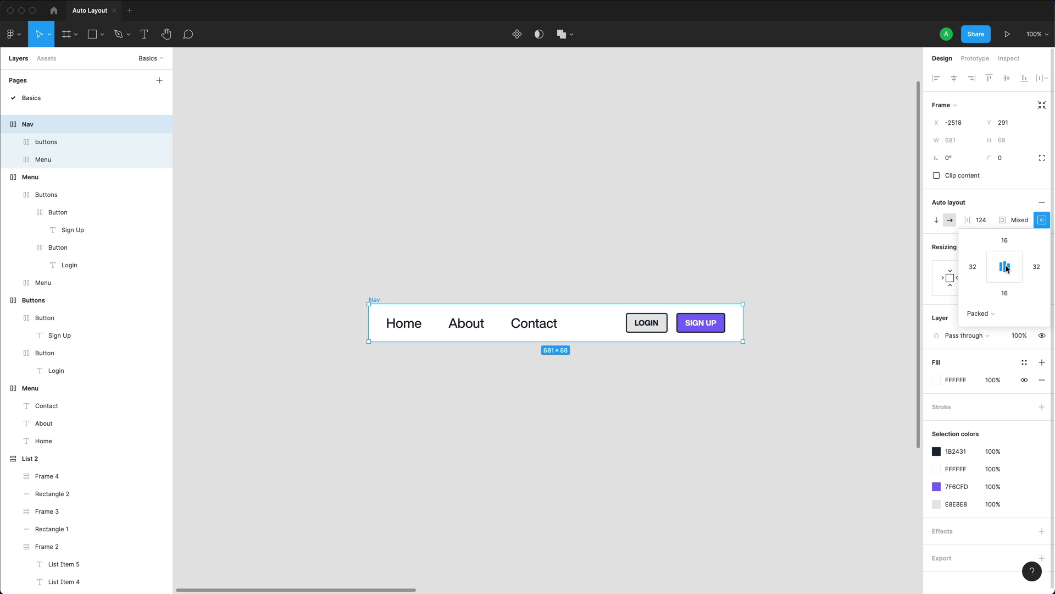
Try widening the center-aligned Nav frame to about 902 and undo the resize.
{"action": "left_click_drag", "start_coordinate": [744, 323], "coordinate": [863, 317]}
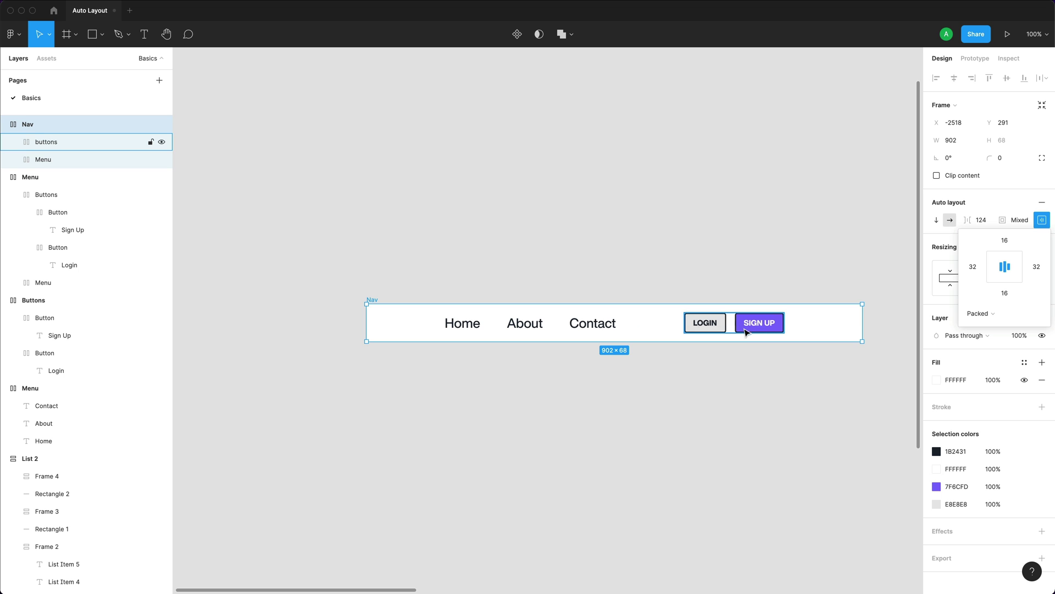
{"action": "key", "text": "Return"}
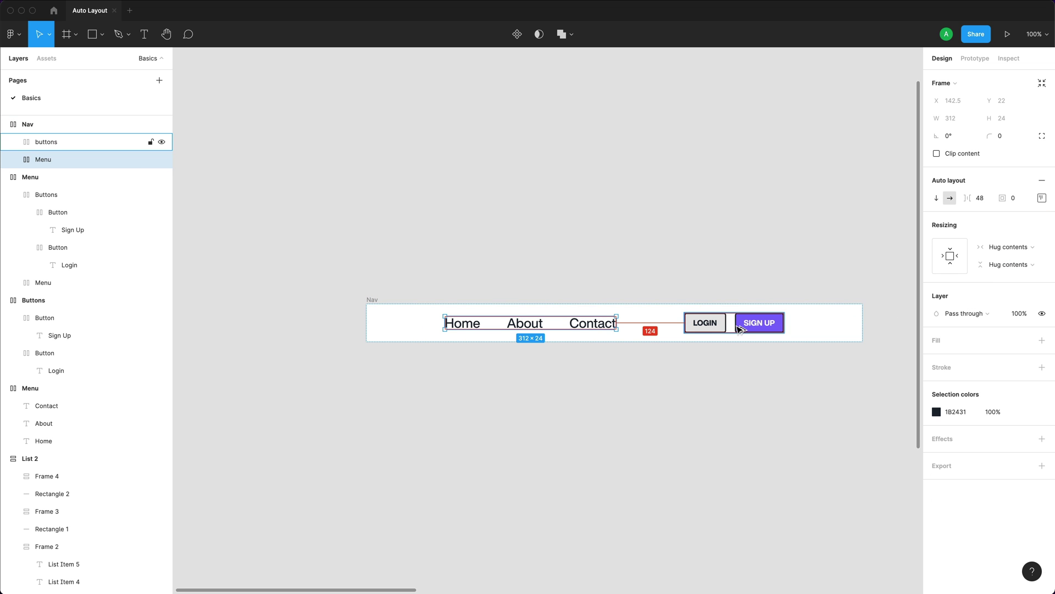
{"action": "key", "text": "super+z"}
{"action": "key", "text": "super+z"}
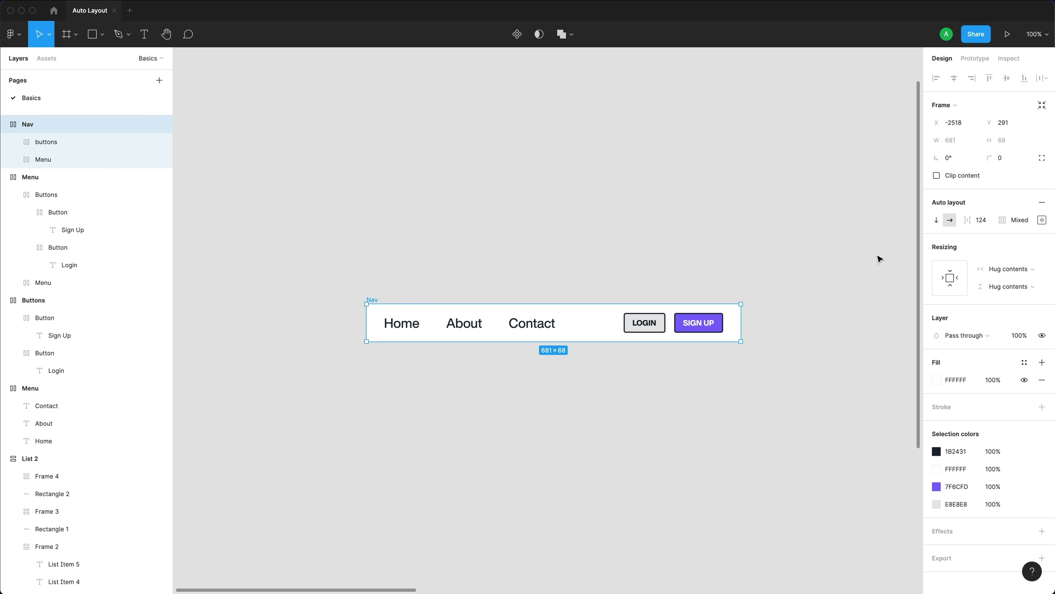
Measure the distances from the buttons frame and the centered Menu frame to the Nav frame's edges.
{"action": "scroll", "coordinate": [660, 286], "scroll_direction": "right", "scroll_amount": 2}
{"action": "left_click", "coordinate": [680, 326]}
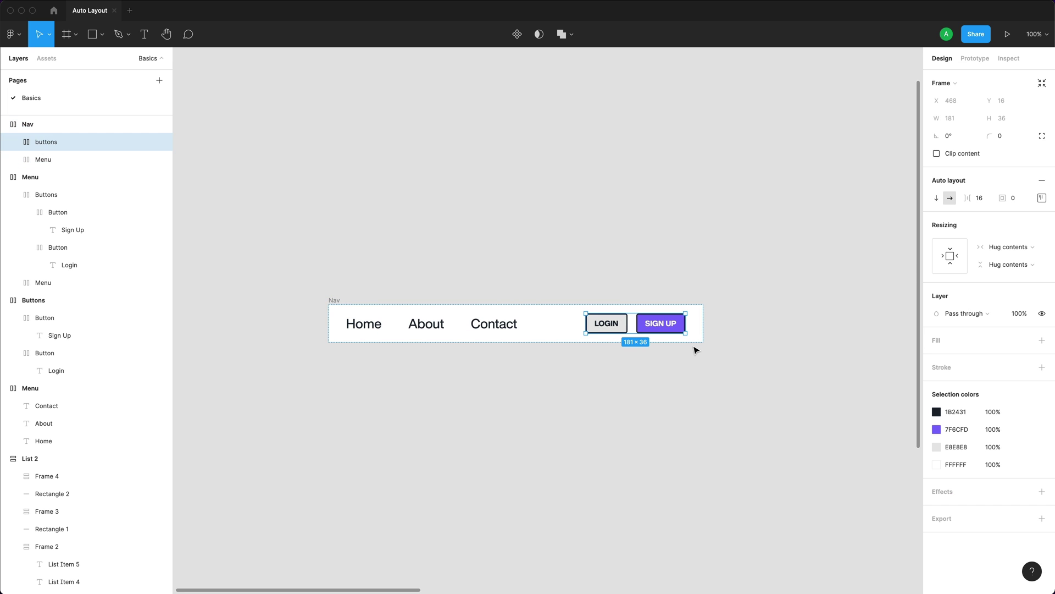
{"action": "key", "text": "alt"}
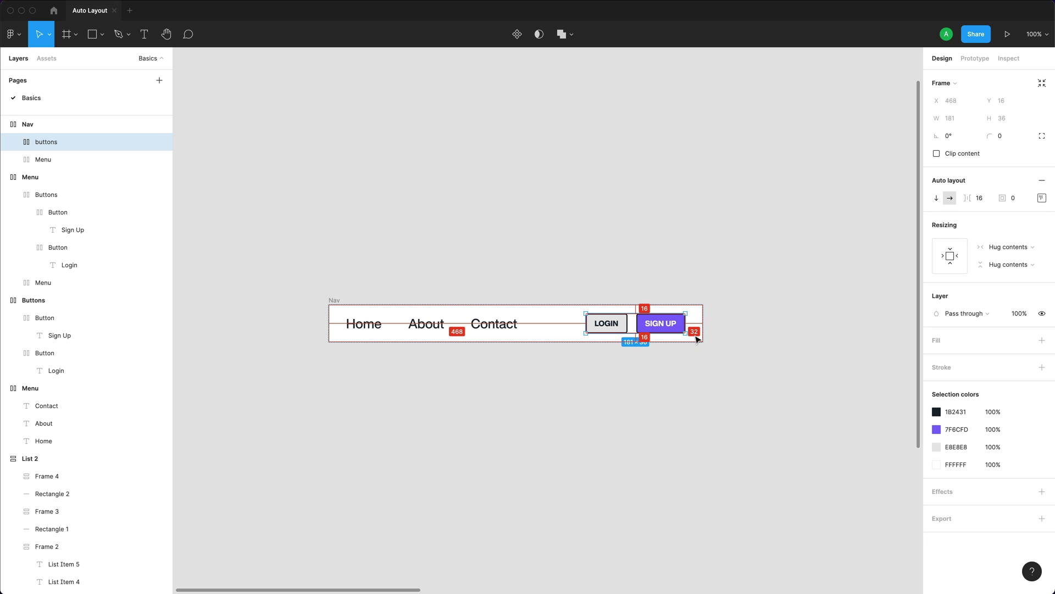
{"action": "left_click", "coordinate": [445, 327]}
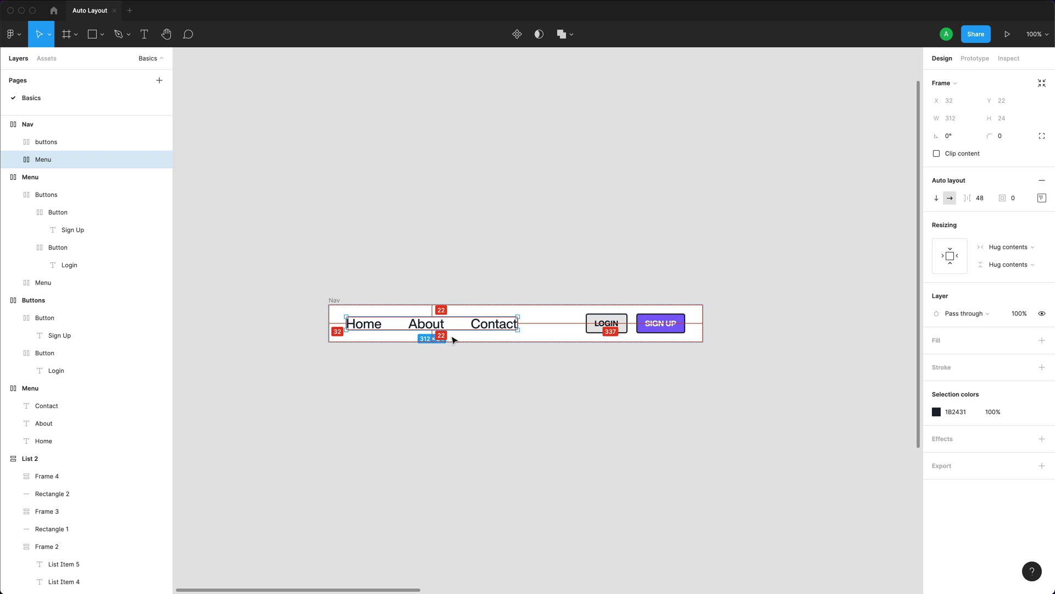
{"action": "left_click", "coordinate": [476, 378]}
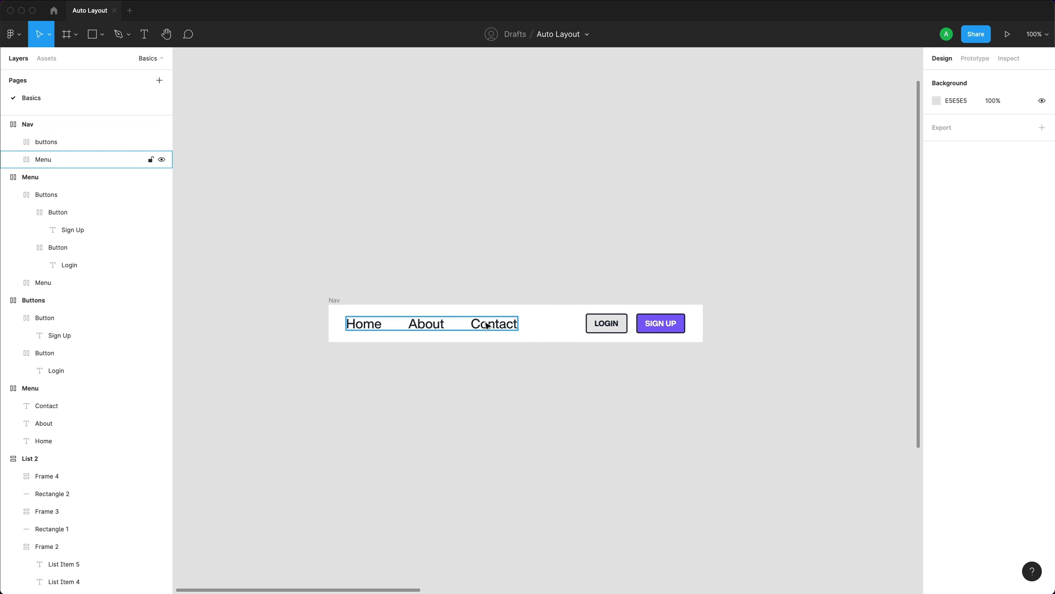
Widen the Nav frame to about 960 by extending its right edge.
{"action": "left_click", "coordinate": [466, 329]}
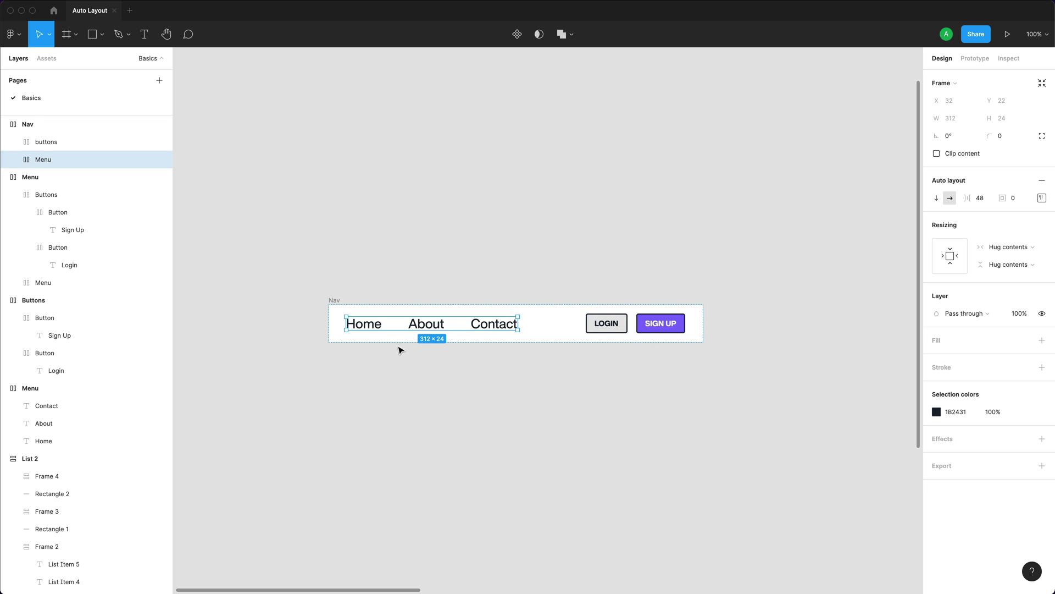
{"action": "left_click", "coordinate": [336, 300]}
{"action": "left_click", "coordinate": [325, 302]}
{"action": "left_click", "coordinate": [334, 300]}
{"action": "left_click_drag", "start_coordinate": [705, 321], "coordinate": [858, 320]}
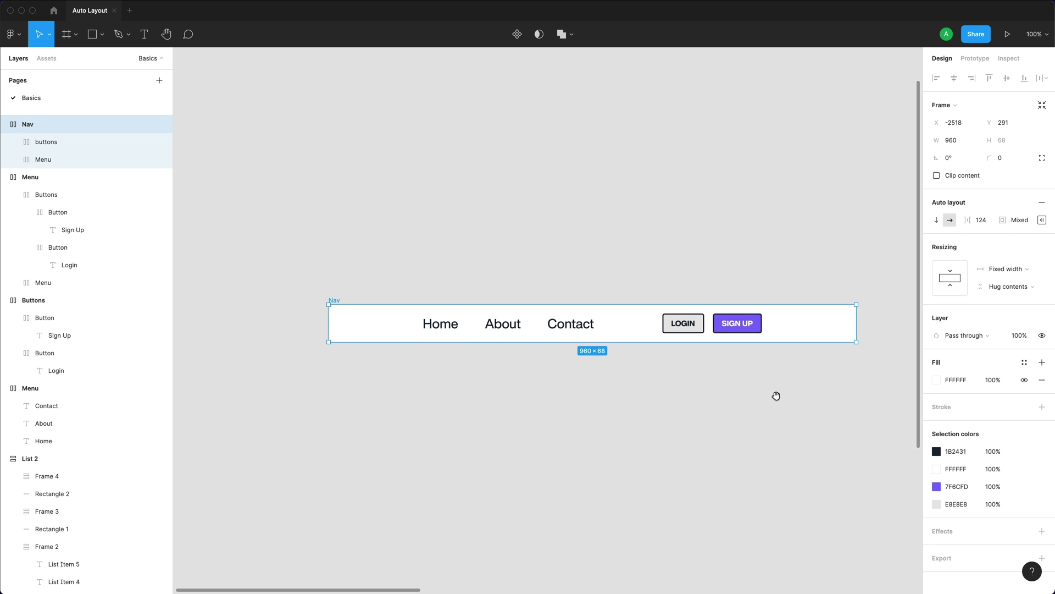
Try adjusting the gap between the Menu and buttons frames by setting Nav's spacing between items to 140.
{"action": "scroll", "coordinate": [824, 330], "scroll_direction": "right", "scroll_amount": 2}
{"action": "left_click", "coordinate": [1042, 219]}
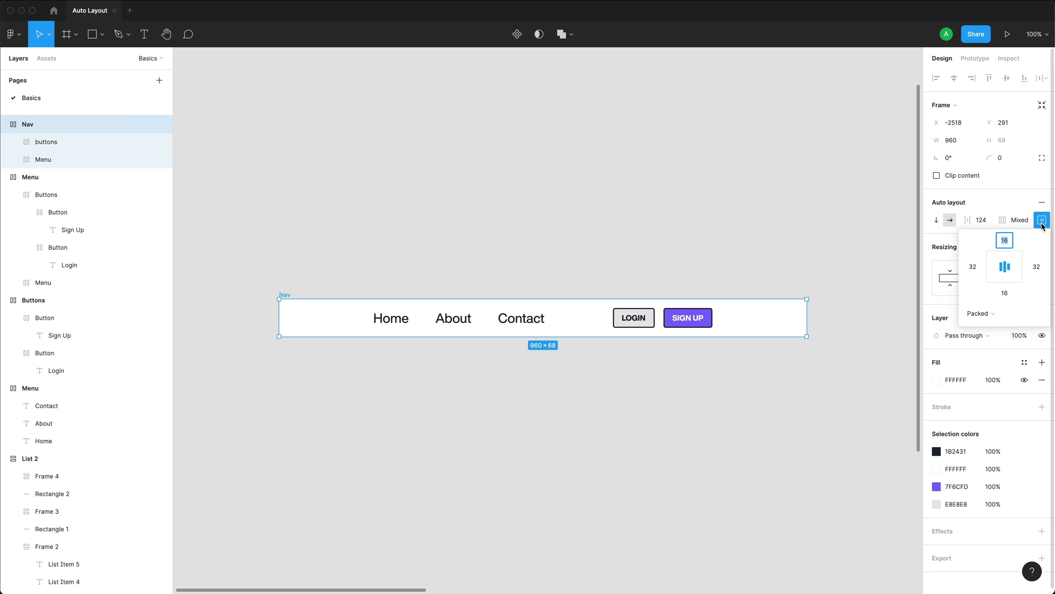
{"action": "left_click", "coordinate": [989, 313]}
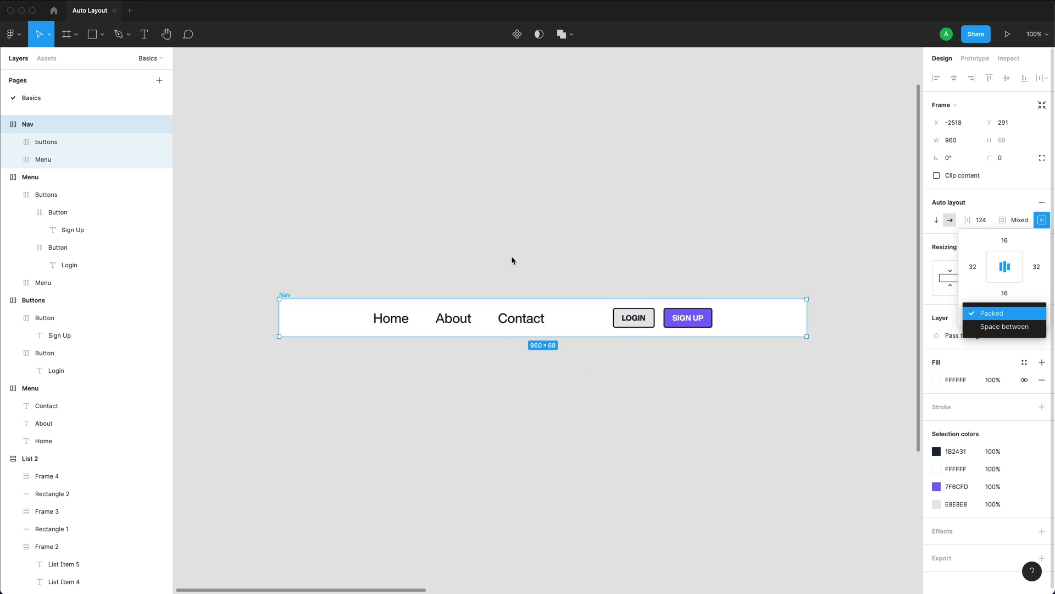
{"action": "left_click", "coordinate": [984, 221]}
{"action": "key", "text": "shift+Up"}
{"action": "key", "text": "shift+Up"}
{"action": "key", "text": "shift+Up"}
{"action": "key", "text": "shift+Up"}
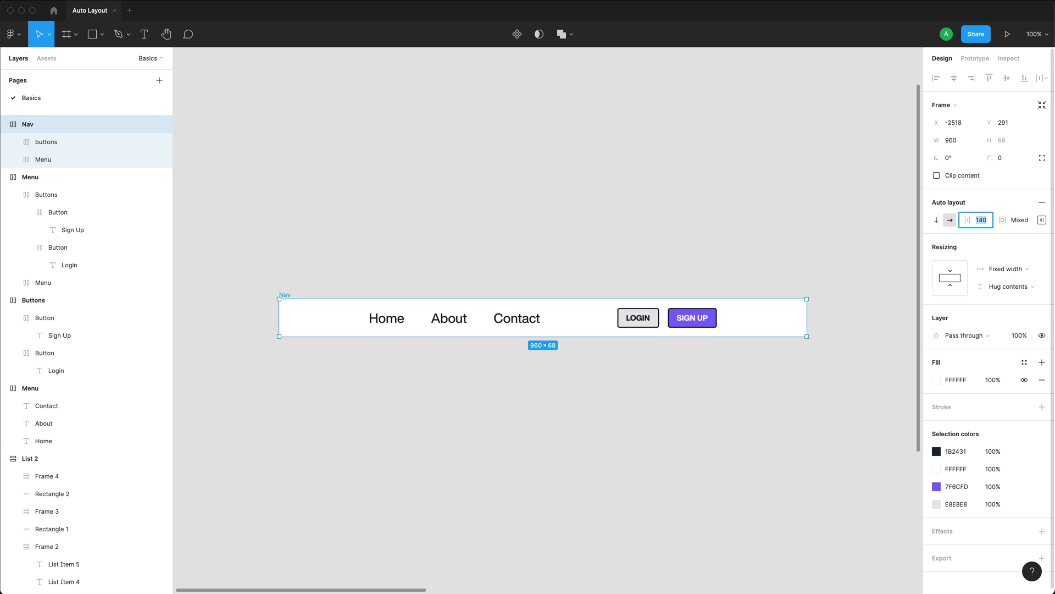
{"action": "key", "text": "shift+Down"}
{"action": "key", "text": "shift+Down"}
{"action": "key", "text": "Down"}
{"action": "key", "text": "Down"}
{"action": "key", "text": "Down"}
{"action": "key", "text": "Down"}
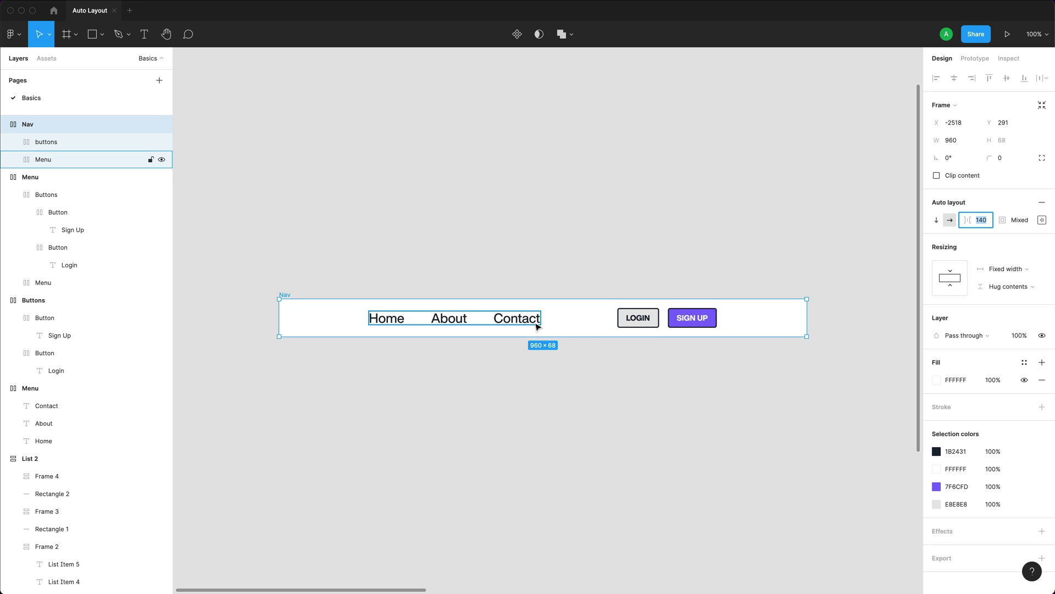
Change the Nav frame's auto layout distribution from Packed to Space between.
{"action": "left_click", "coordinate": [1041, 220]}
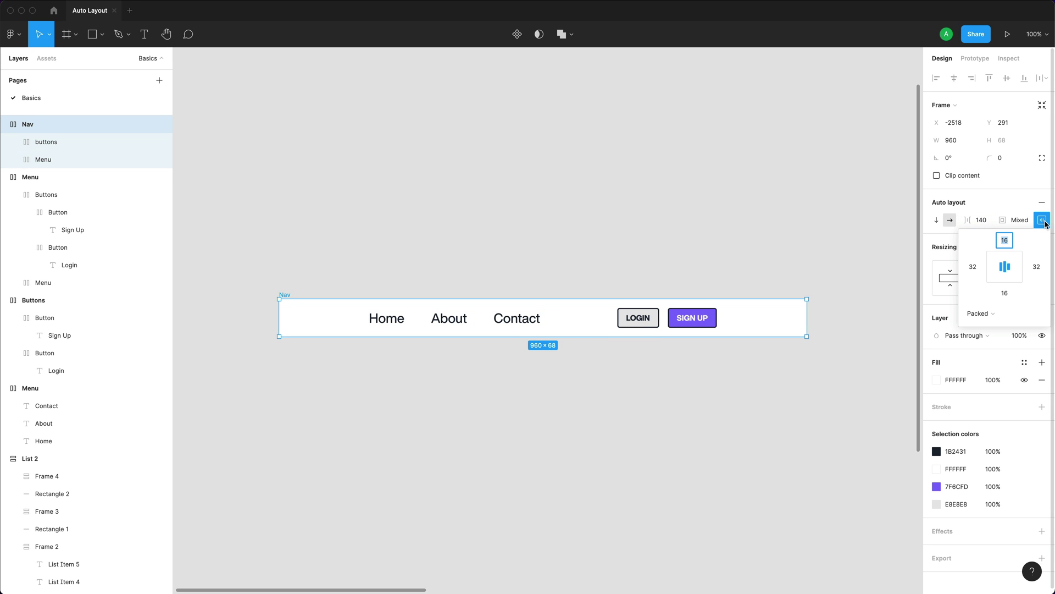
{"action": "left_click", "coordinate": [999, 318]}
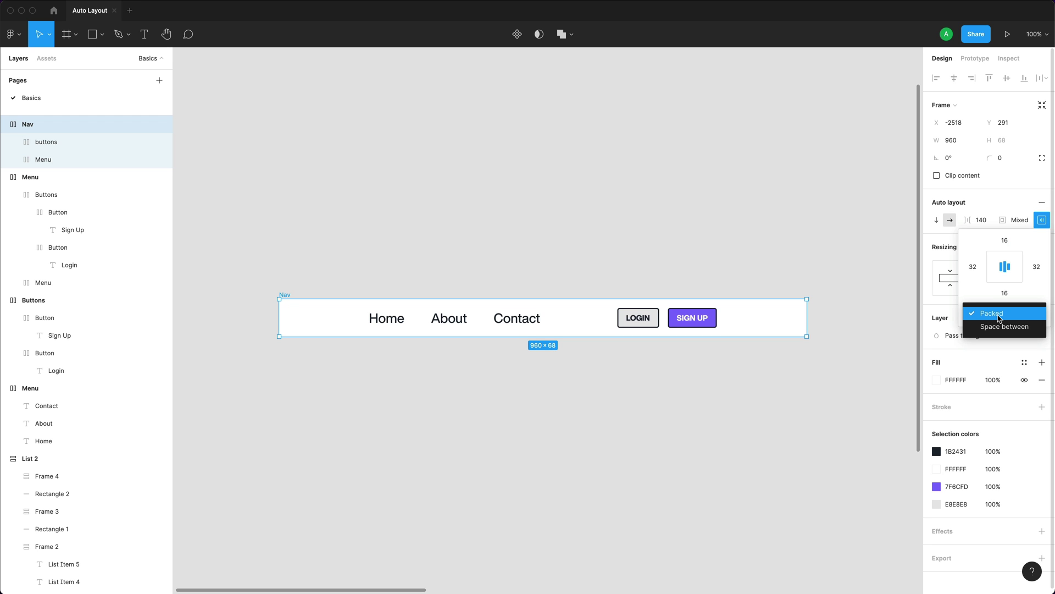
{"action": "left_click", "coordinate": [990, 328]}
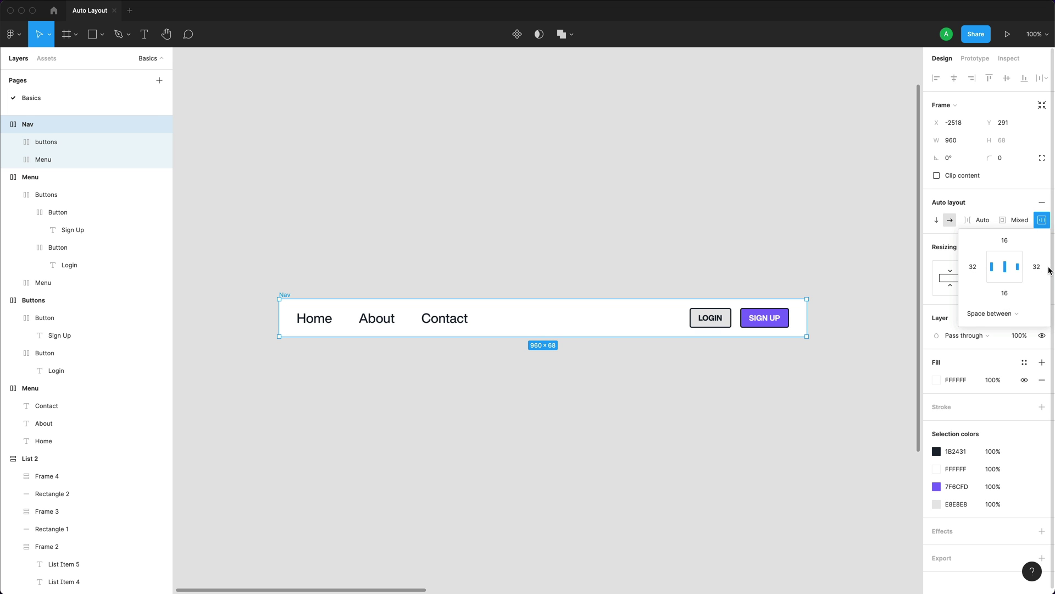
{"action": "left_click", "coordinate": [671, 427]}
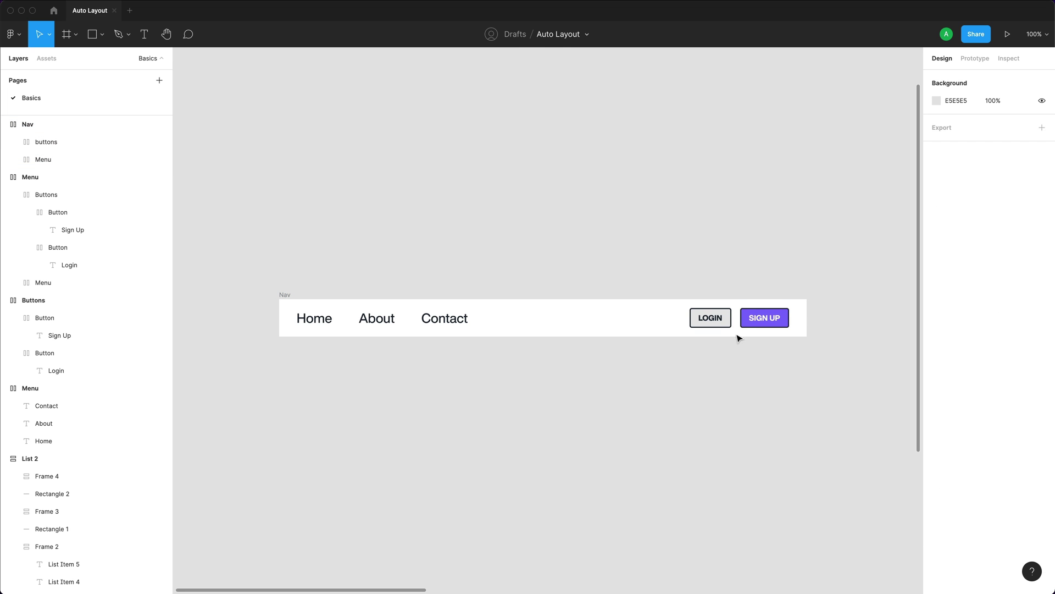
Measure the distances from the spread-out buttons and Menu frames to the Nav frame's edges.
{"action": "left_click", "coordinate": [765, 321]}
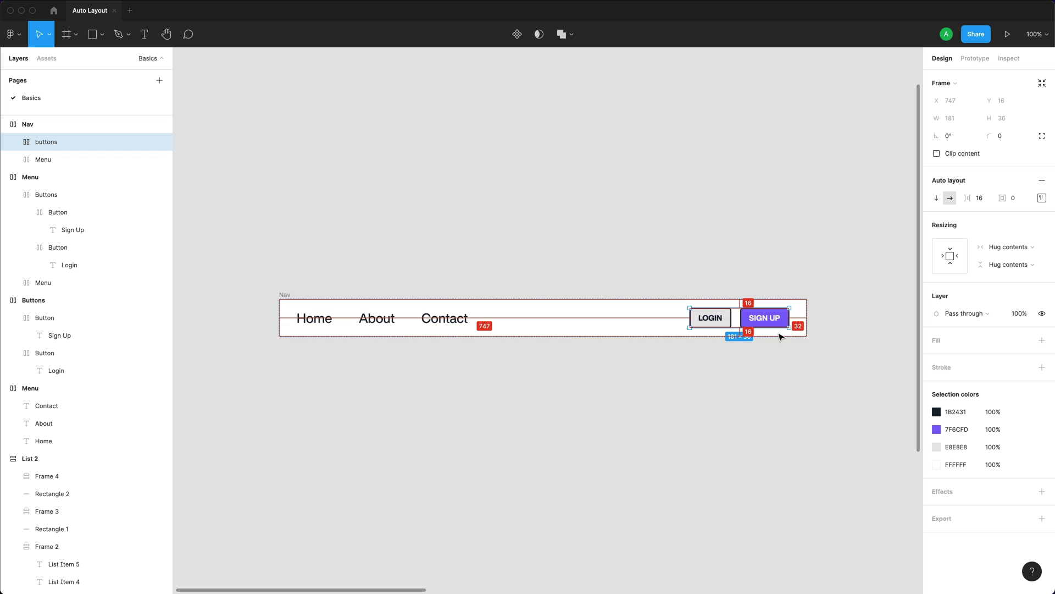
{"action": "left_click", "coordinate": [311, 319]}
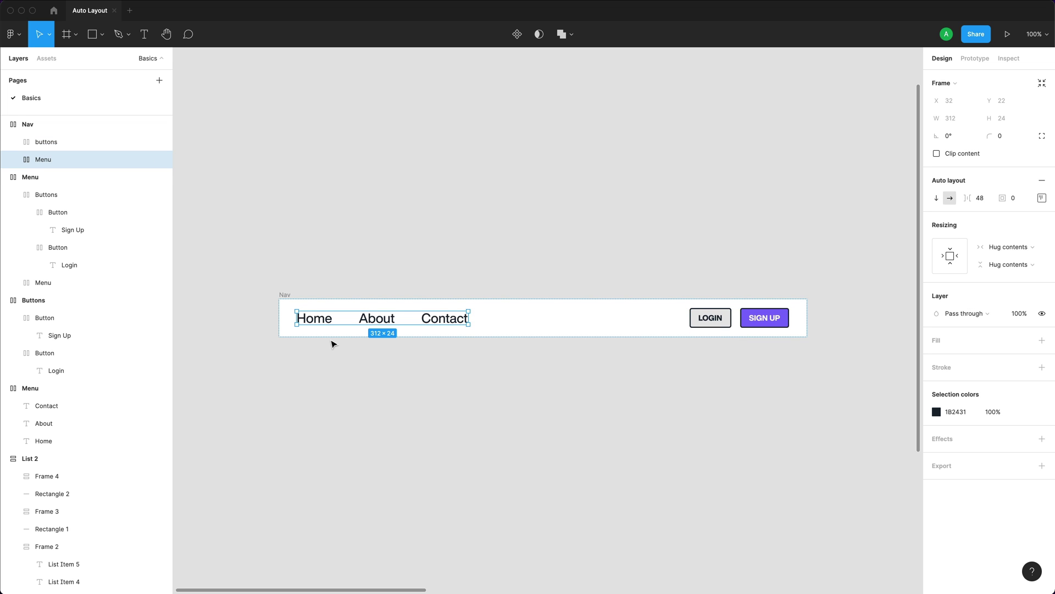
{"action": "key", "text": "alt"}
{"action": "left_click", "coordinate": [352, 381]}
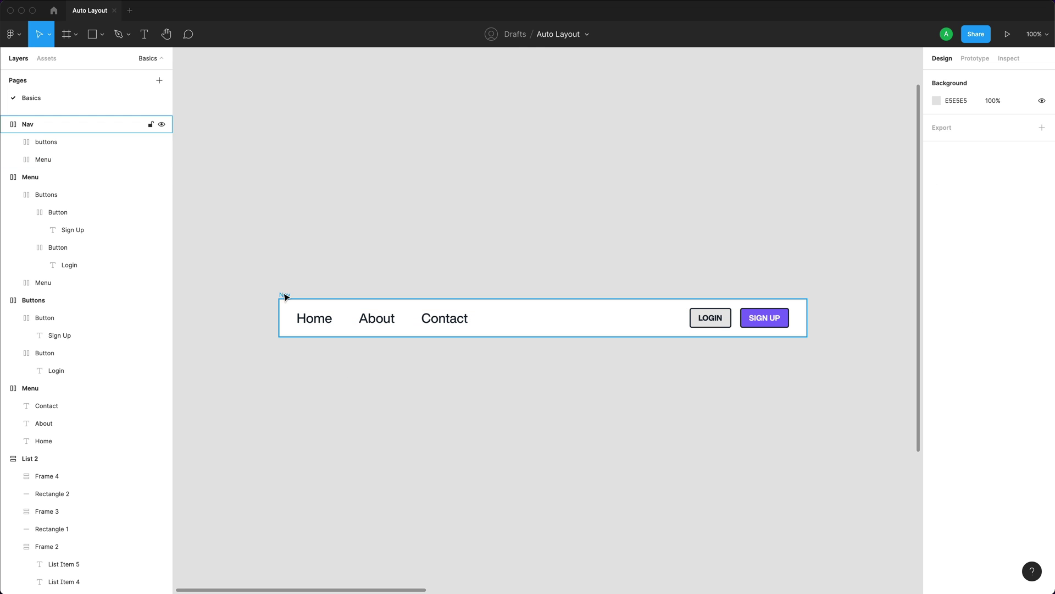
Narrow the Nav frame to a width of about 917 by moving its right edge inward.
{"action": "left_click", "coordinate": [286, 296]}
{"action": "left_click_drag", "start_coordinate": [809, 318], "coordinate": [782, 319]}
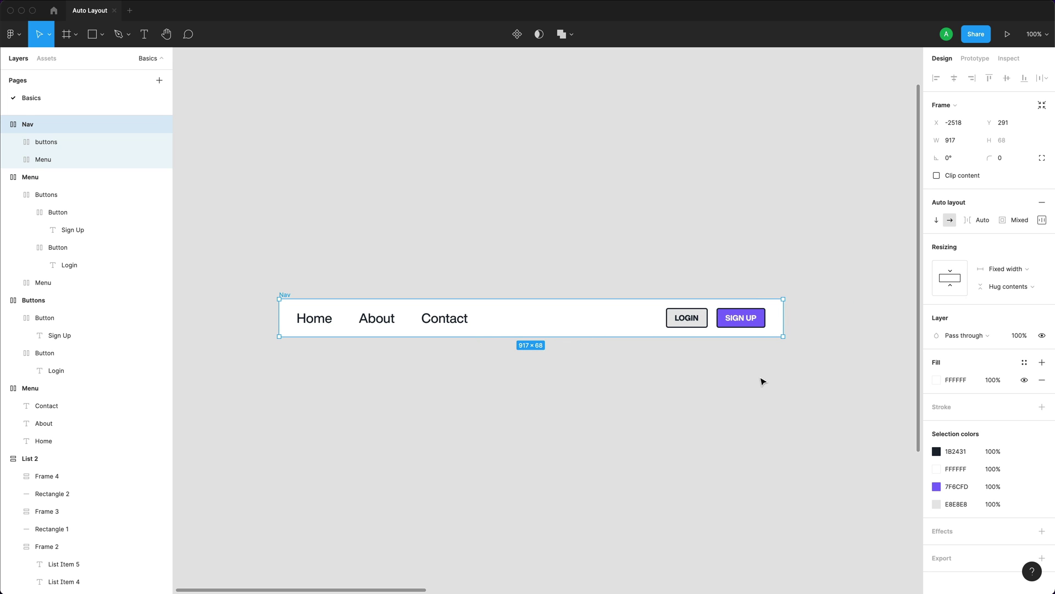
{"action": "left_click", "coordinate": [475, 327]}
{"action": "scroll", "coordinate": [475, 327], "scroll_direction": "down", "scroll_amount": 3}
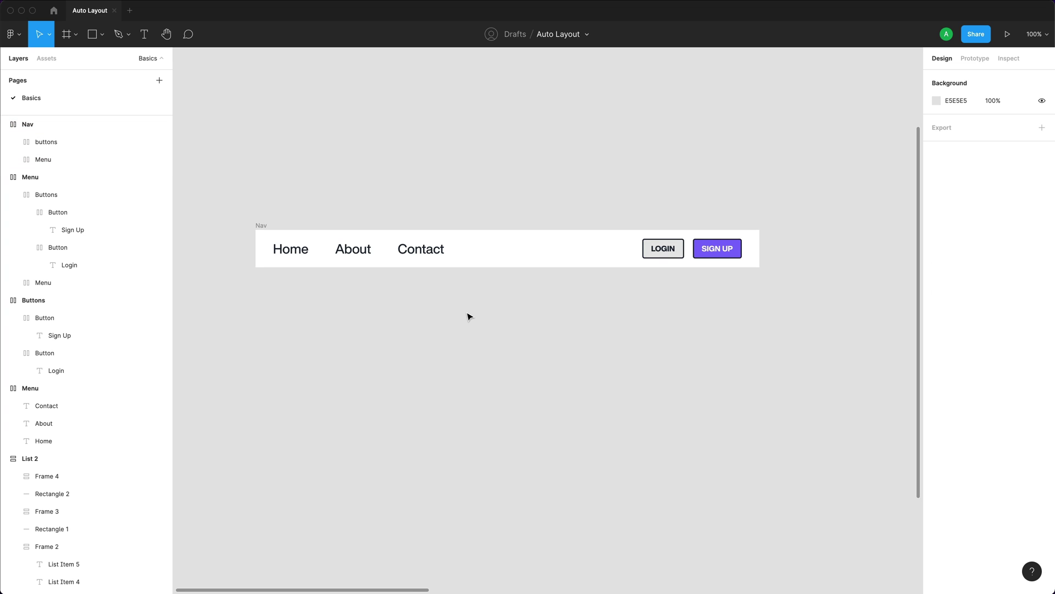
Duplicate the Contact item in the Nav's Menu and change the copy's text to Notifications.
{"action": "left_click", "coordinate": [421, 257]}
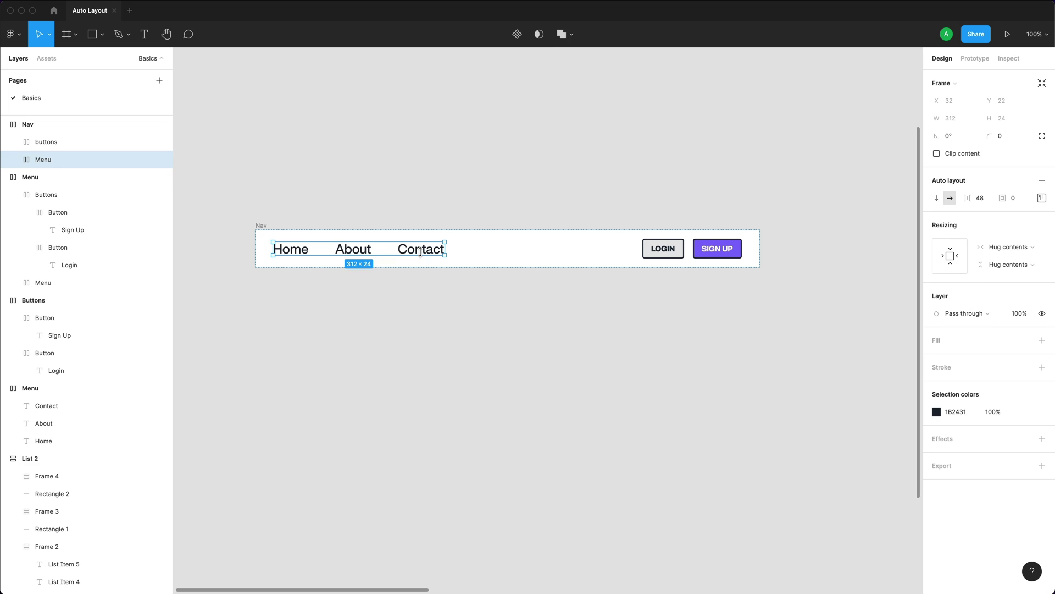
{"action": "double_click", "coordinate": [421, 251]}
{"action": "key", "text": "super+d"}
{"action": "double_click", "coordinate": [487, 253]}
{"action": "type", "text": "Notifications"}
{"action": "key", "text": "Escape"}
Add a 16 × 16 circle with fill EC7171 below the Nav, under the Notifications item.
{"action": "key", "text": "super+v"}
{"action": "left_click_drag", "start_coordinate": [555, 302], "coordinate": [489, 340]}
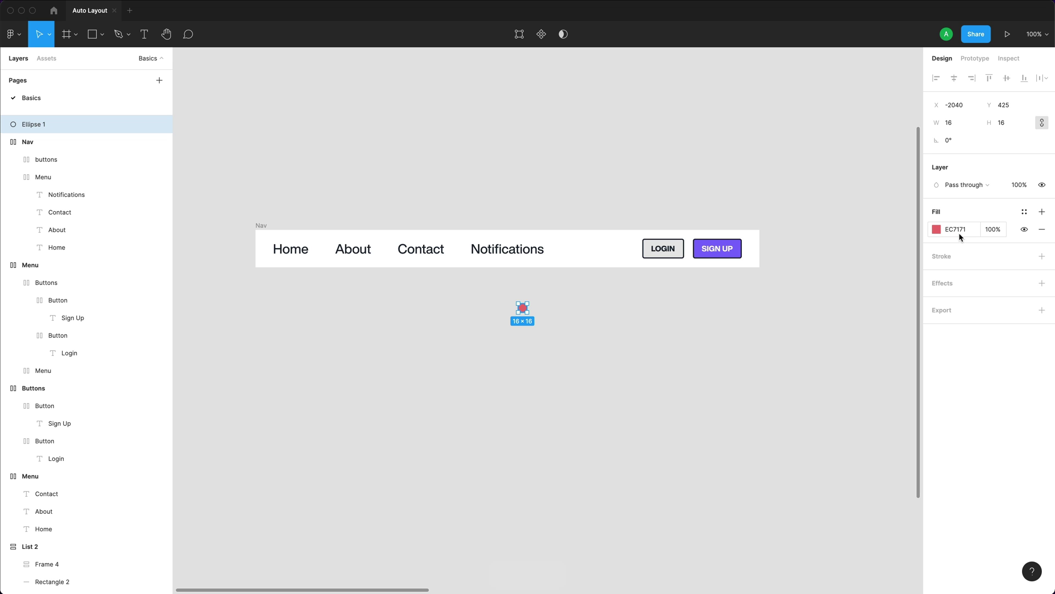
{"action": "left_click_drag", "start_coordinate": [529, 310], "coordinate": [546, 304]}
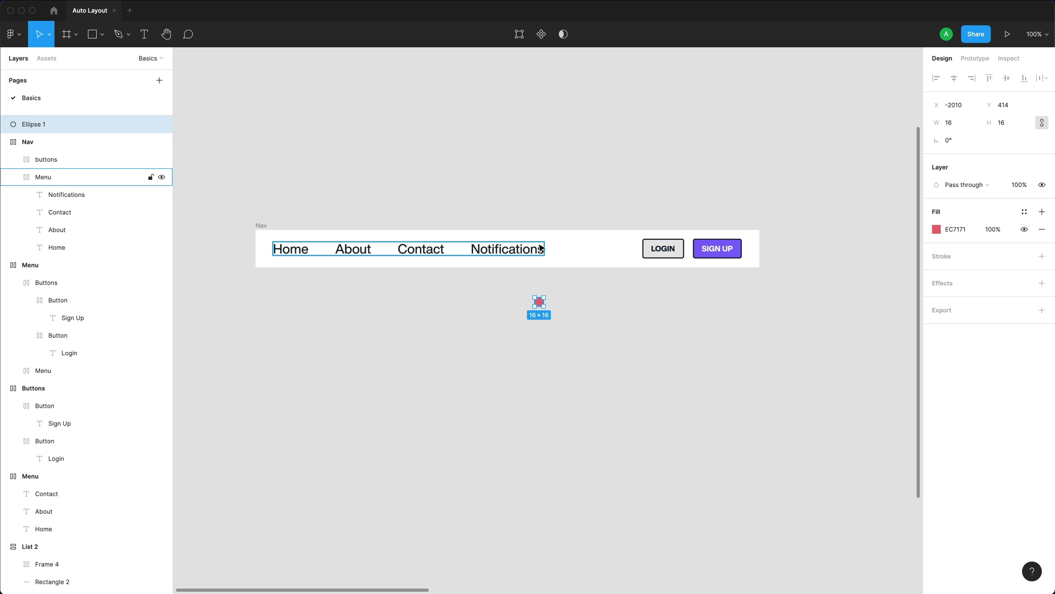
Overlay the red circle on the upper-right corner of the Notifications text, keeping it outside the Nav's auto layout.
{"action": "double_click", "coordinate": [533, 250]}
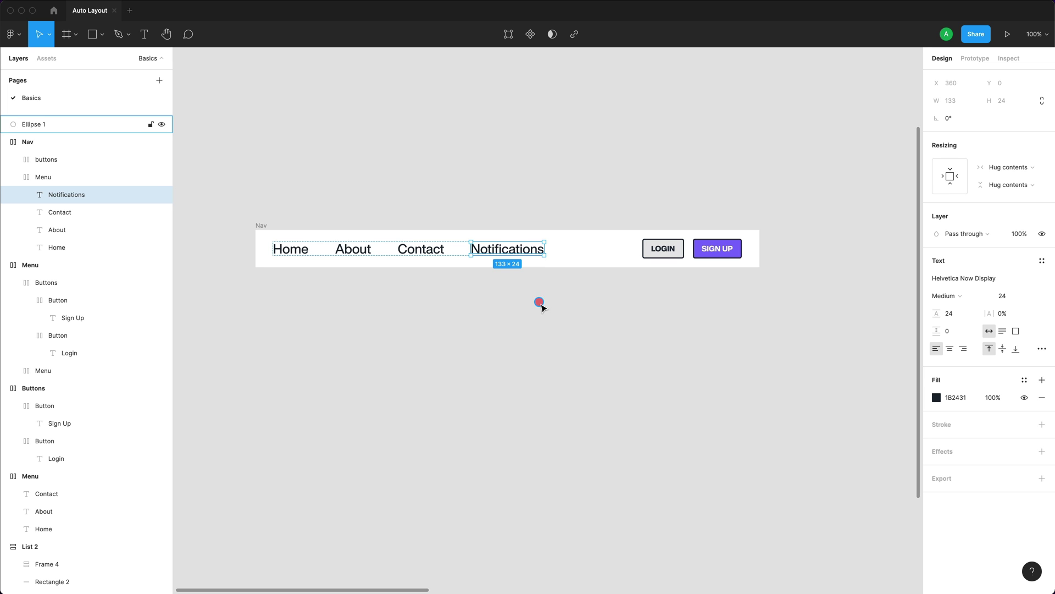
{"action": "left_click", "coordinate": [570, 224]}
{"action": "mouse_move", "coordinate": [539, 302]}
{"action": "left_mouse_down"}
{"action": "mouse_move", "coordinate": [549, 308]}
{"action": "mouse_move", "coordinate": [542, 248]}
{"action": "left_mouse_up"}
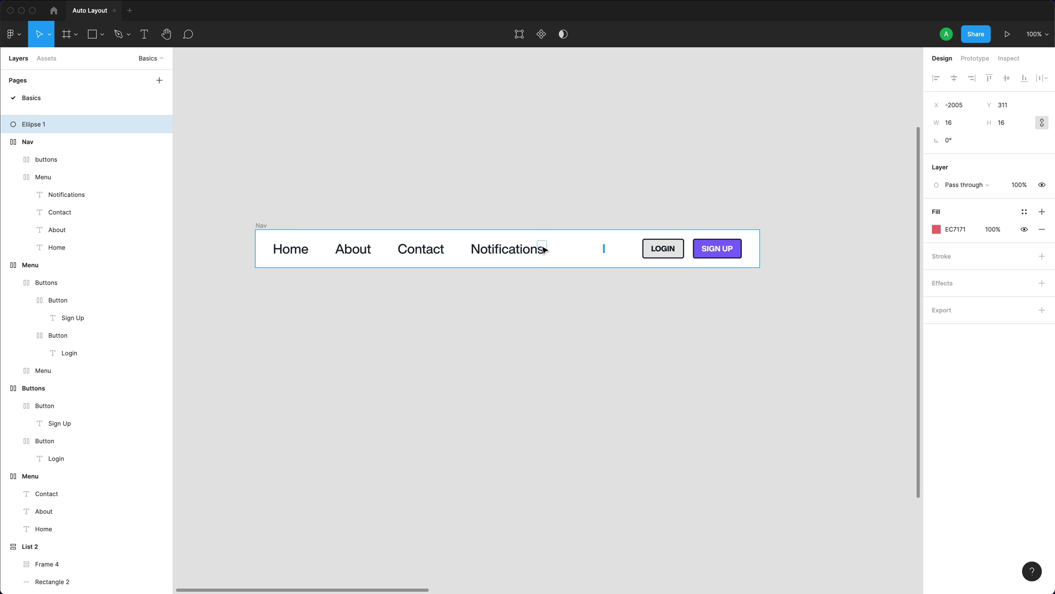
{"action": "mouse_move", "coordinate": [544, 250]}
{"action": "left_mouse_down"}
{"action": "mouse_move", "coordinate": [521, 422]}
{"action": "mouse_move", "coordinate": [624, 304]}
{"action": "mouse_move", "coordinate": [619, 255]}
{"action": "mouse_move", "coordinate": [689, 253]}
{"action": "mouse_move", "coordinate": [592, 262]}
{"action": "mouse_move", "coordinate": [692, 260]}
{"action": "mouse_move", "coordinate": [306, 253]}
{"action": "mouse_move", "coordinate": [477, 248]}
{"action": "mouse_move", "coordinate": [575, 273]}
{"action": "mouse_move", "coordinate": [680, 248]}
{"action": "mouse_move", "coordinate": [546, 279]}
{"action": "mouse_move", "coordinate": [588, 247]}
{"action": "mouse_move", "coordinate": [576, 295]}
{"action": "mouse_move", "coordinate": [551, 290]}
{"action": "mouse_move", "coordinate": [546, 247]}
{"action": "mouse_move", "coordinate": [526, 248]}
{"action": "mouse_move", "coordinate": [541, 247]}
{"action": "mouse_move", "coordinate": [559, 334]}
{"action": "mouse_move", "coordinate": [548, 250]}
{"action": "left_mouse_up"}
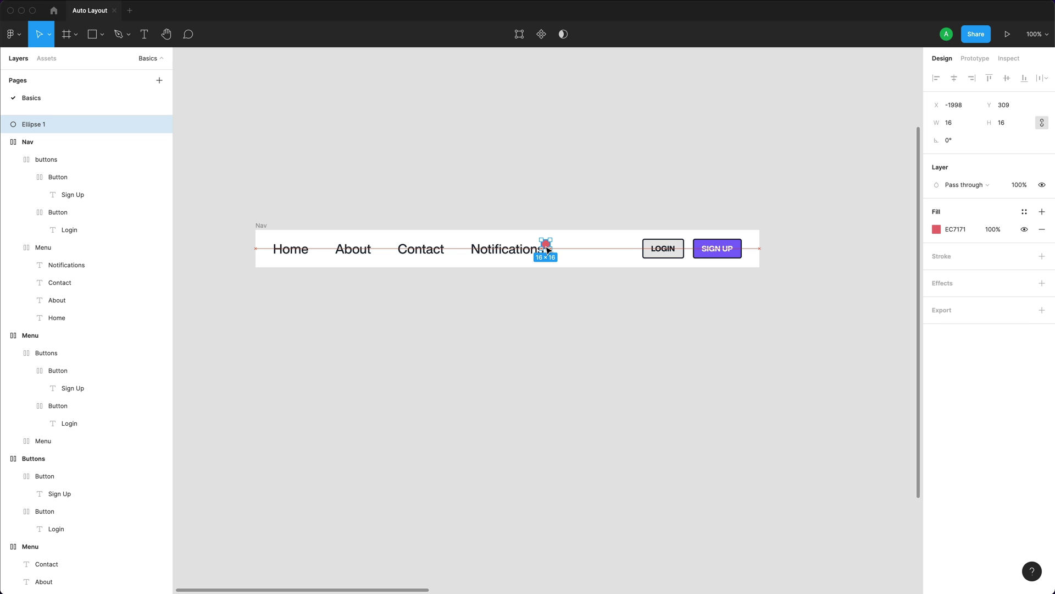
{"action": "left_click_drag", "start_coordinate": [548, 250], "coordinate": [548, 251]}
Fine-tune the red circle's position over the Notifications text by nudging it 2 px left.
{"action": "left_click", "coordinate": [558, 305]}
{"action": "left_click", "coordinate": [546, 248]}
{"action": "key", "text": "Up"}
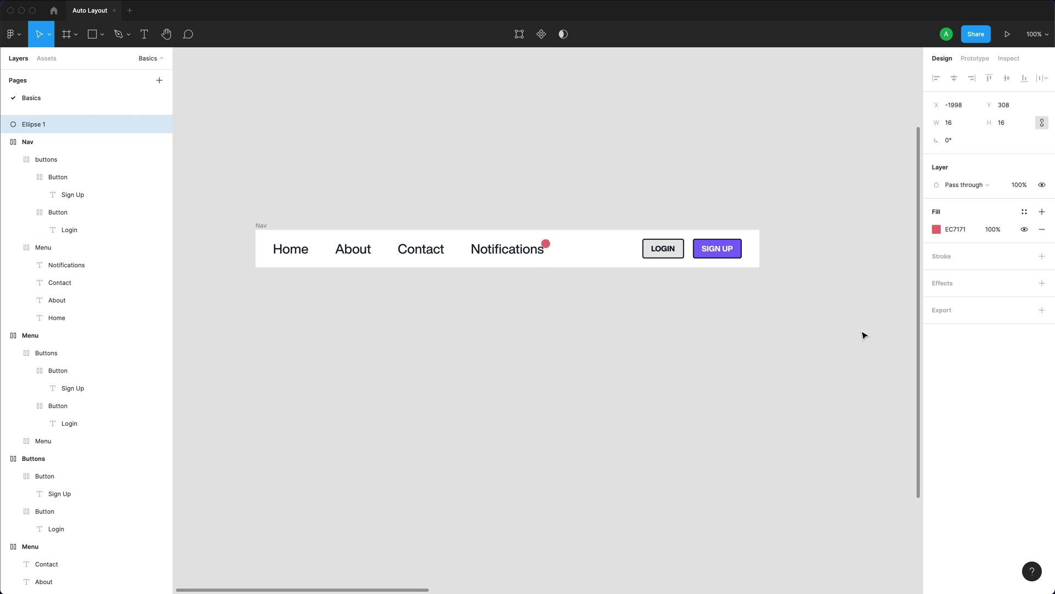
{"action": "key", "text": "Left"}
{"action": "key", "text": "Left"}
{"action": "key", "text": "Down"}
{"action": "left_click", "coordinate": [483, 374]}
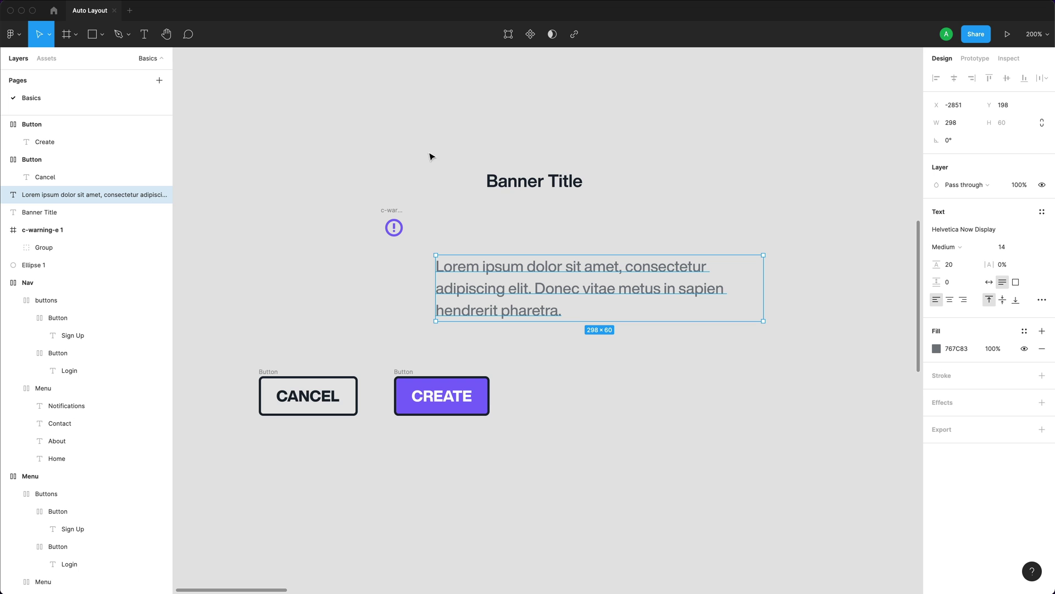
Move the Lorem ipsum paragraph directly beneath Banner Title, aligned with the title's left edge.
{"action": "left_click", "coordinate": [518, 188]}
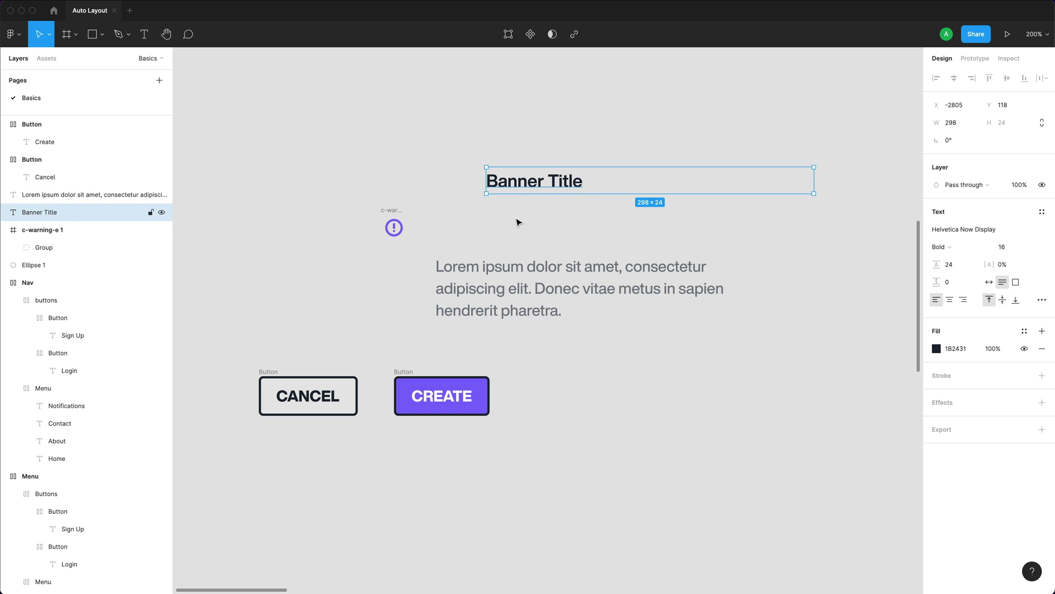
{"action": "left_click", "coordinate": [483, 308]}
{"action": "left_click_drag", "start_coordinate": [488, 291], "coordinate": [538, 254]}
{"action": "left_click", "coordinate": [393, 228]}
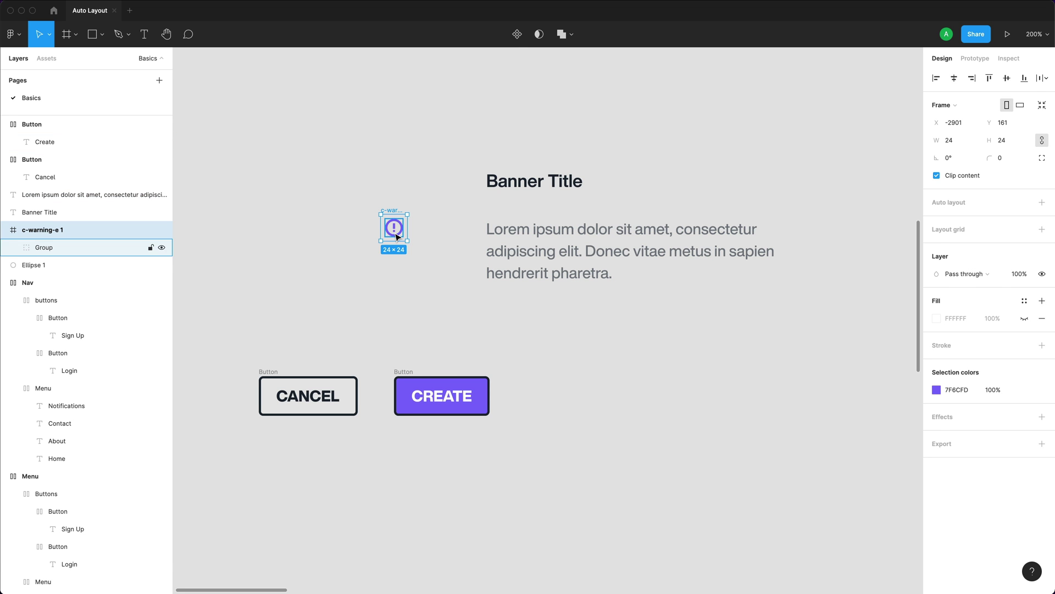
Test how the finished Banner adapts by resizing it and replacing its paragraph with several lines of filler text.
{"action": "scroll", "coordinate": [717, 363], "scroll_direction": "down", "scroll_amount": 10}
{"action": "left_click_drag", "start_coordinate": [694, 328], "coordinate": [653, 348]}
{"action": "double_click", "coordinate": [506, 313]}
{"action": "type", "text": "jasfjsadkfjklsadjfkl aslkdjfkl ; jfkl"}
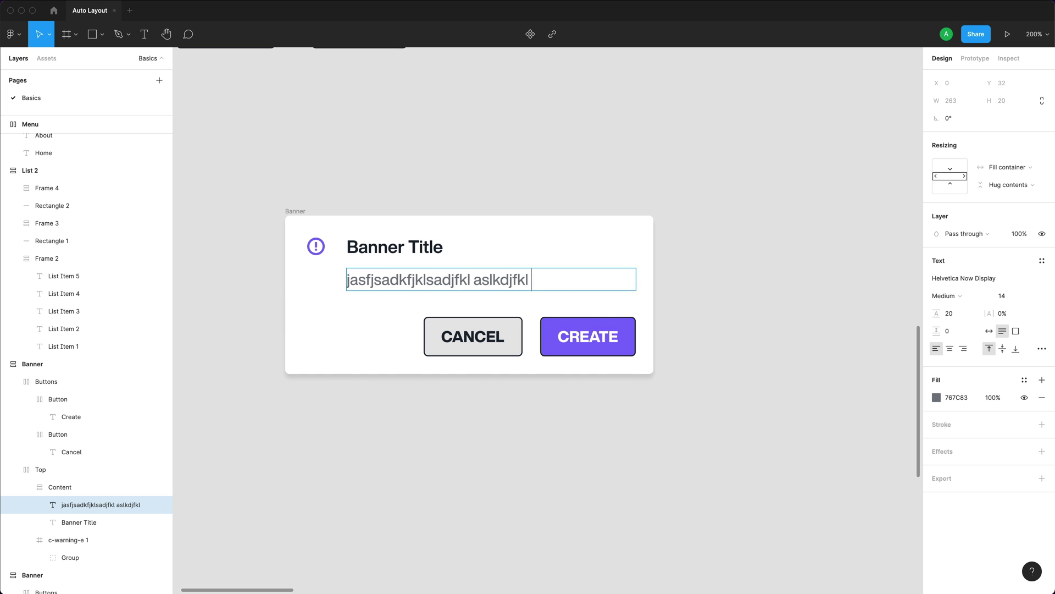
{"action": "key", "text": "Return"}
{"action": "type", "text": "asdf"}
{"action": "key", "text": "Return"}
{"action": "type", "text": "sda"}
{"action": "key", "text": "Return"}
{"action": "type", "text": "f"}
{"action": "key", "text": "Return"}
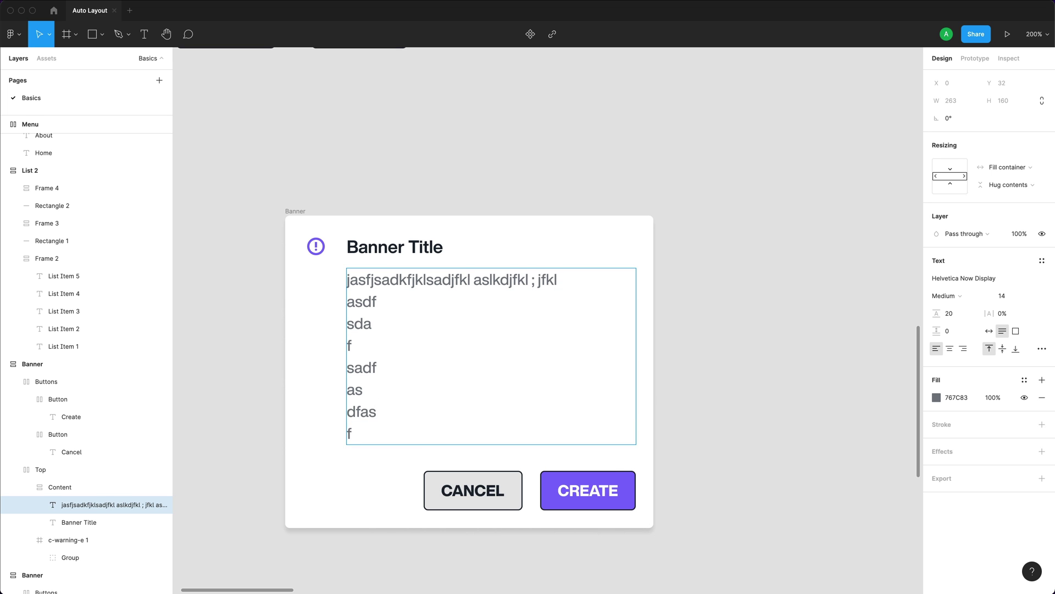
Delete the lines of filler text from the finished Banner's paragraph.
{"action": "key", "text": "BackSpace"}
{"action": "key", "text": "BackSpace"}
{"action": "key", "text": "BackSpace"}
{"action": "key", "text": "BackSpace"}
{"action": "key", "text": "BackSpace"}
{"action": "key", "text": "BackSpace"}
{"action": "key", "text": "BackSpace"}
{"action": "key", "text": "BackSpace"}
{"action": "key", "text": "BackSpace"}
{"action": "key", "text": "BackSpace"}
{"action": "key", "text": "BackSpace"}
{"action": "key", "text": "BackSpace"}
{"action": "key", "text": "BackSpace"}
{"action": "key", "text": "BackSpace"}
{"action": "key", "text": "BackSpace"}
{"action": "key", "text": "BackSpace"}
{"action": "key", "text": "BackSpace"}
{"action": "key", "text": "BackSpace"}
{"action": "key", "text": "BackSpace"}
{"action": "key", "text": "BackSpace"}
{"action": "key", "text": "BackSpace"}
{"action": "key", "text": "BackSpace"}
{"action": "key", "text": "BackSpace"}
{"action": "key", "text": "BackSpace"}
{"action": "key", "text": "BackSpace"}
{"action": "key", "text": "BackSpace"}
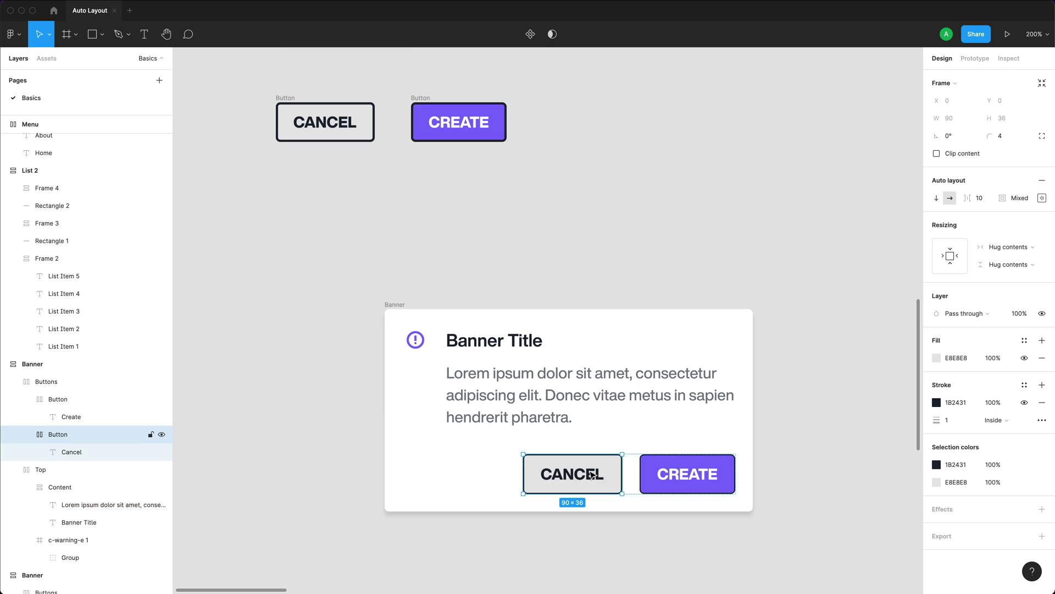
Try deleting the Cancel button from the finished Banner, and undo the deletion.
{"action": "key", "text": "Delete"}
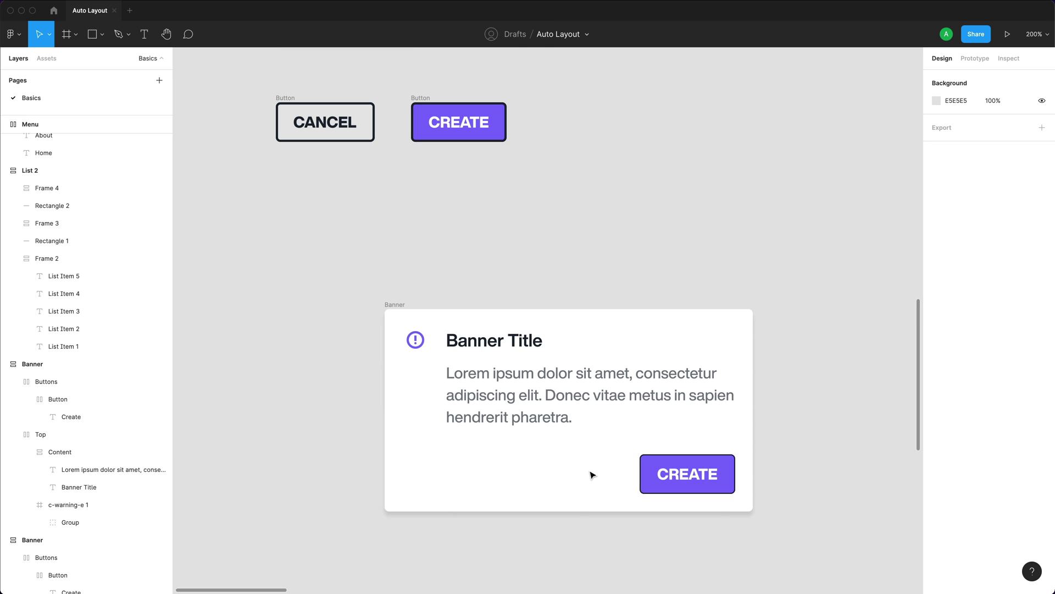
{"action": "key", "text": "ctrl+z"}
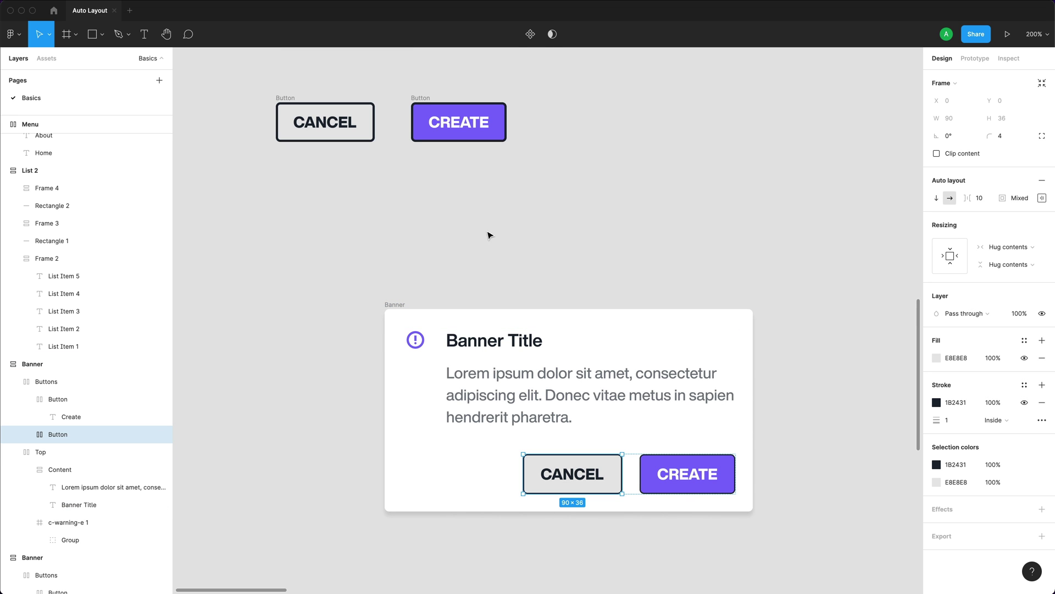
Move the finished Banner closer to the loose buttons and examine its title and paragraph as the first group.
{"action": "left_click", "coordinate": [483, 253]}
{"action": "left_click_drag", "start_coordinate": [398, 313], "coordinate": [340, 270]}
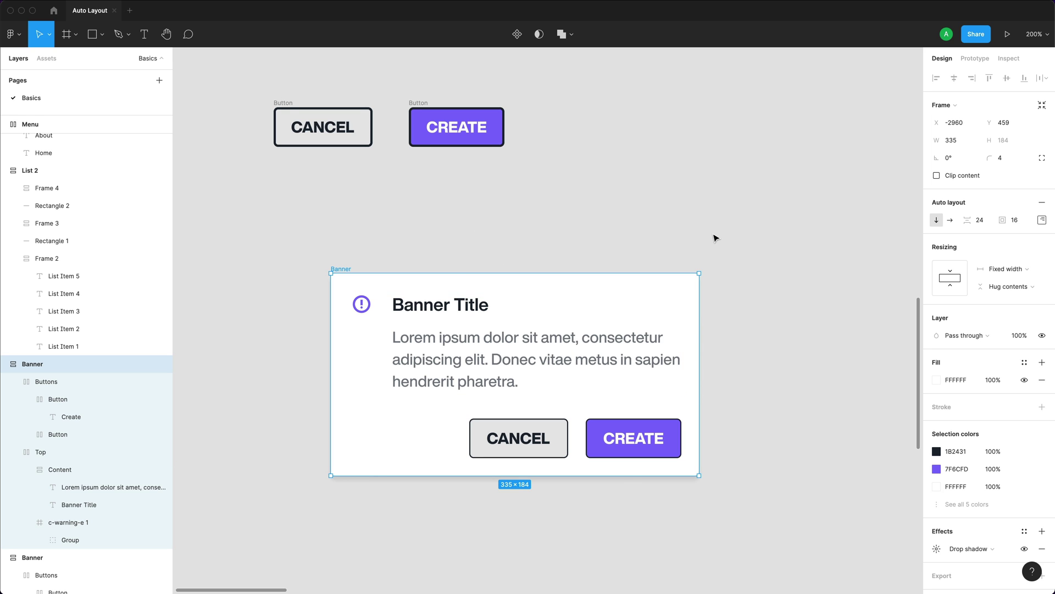
{"action": "left_click", "coordinate": [481, 310]}
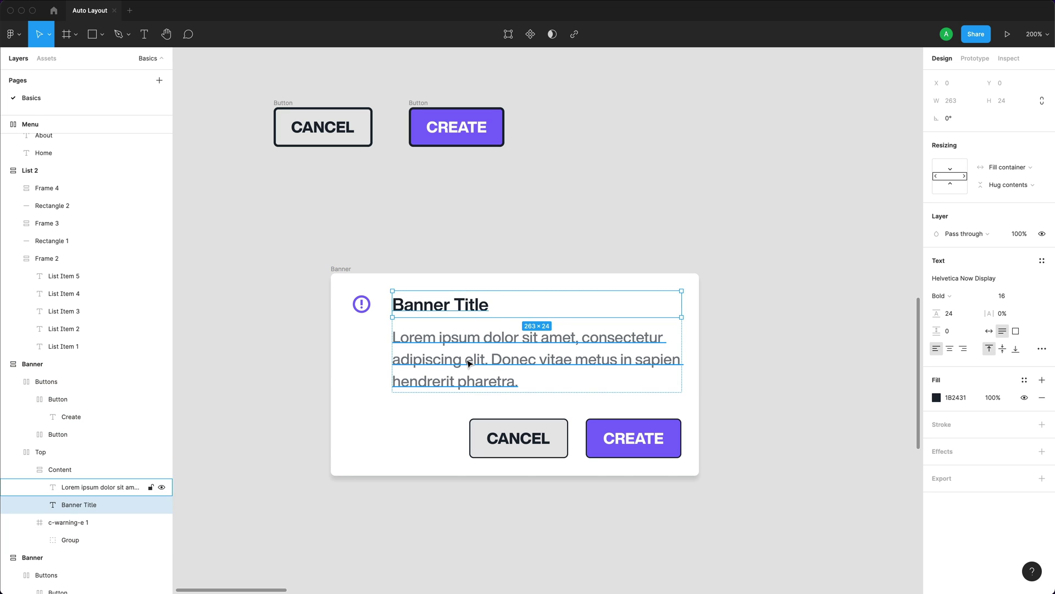
{"action": "left_click", "coordinate": [456, 338]}
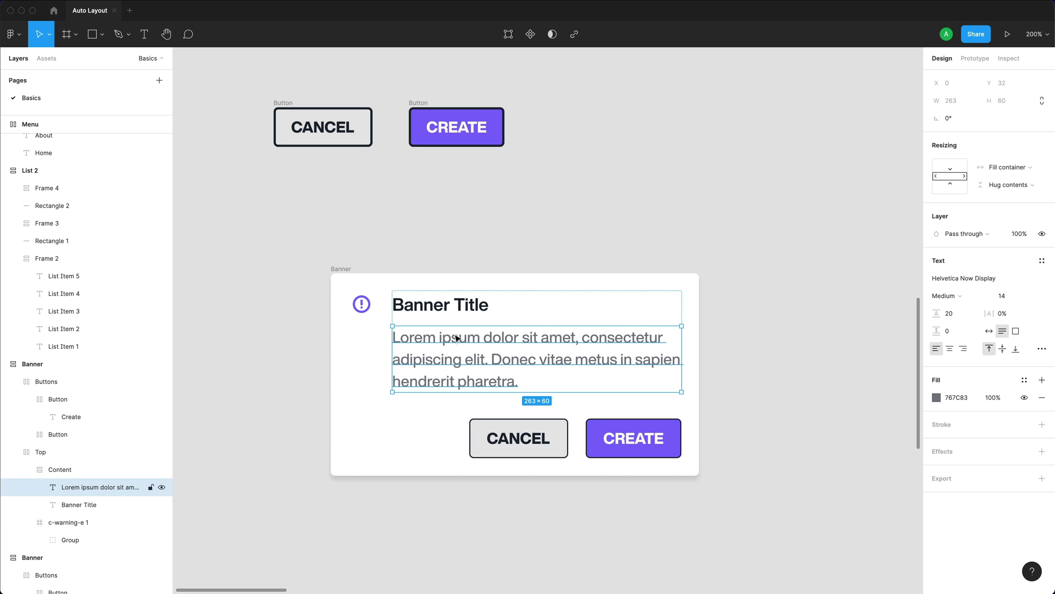
{"action": "left_click", "coordinate": [477, 308], "text": "shift"}
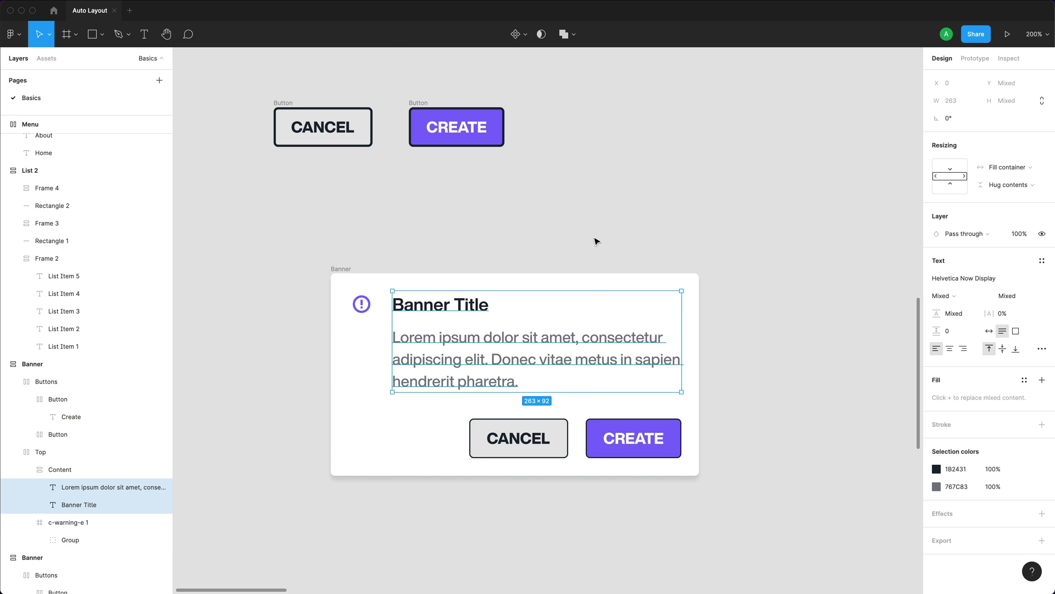
Combine the loose Banner Title and paragraph into an auto layout frame named Text.
{"action": "left_click", "coordinate": [609, 210]}
{"action": "scroll", "coordinate": [608, 209], "scroll_direction": "up", "scroll_amount": 5}
{"action": "left_click", "coordinate": [571, 286]}
{"action": "left_click", "coordinate": [539, 230], "text": "shift"}
{"action": "key", "text": "shift+a"}
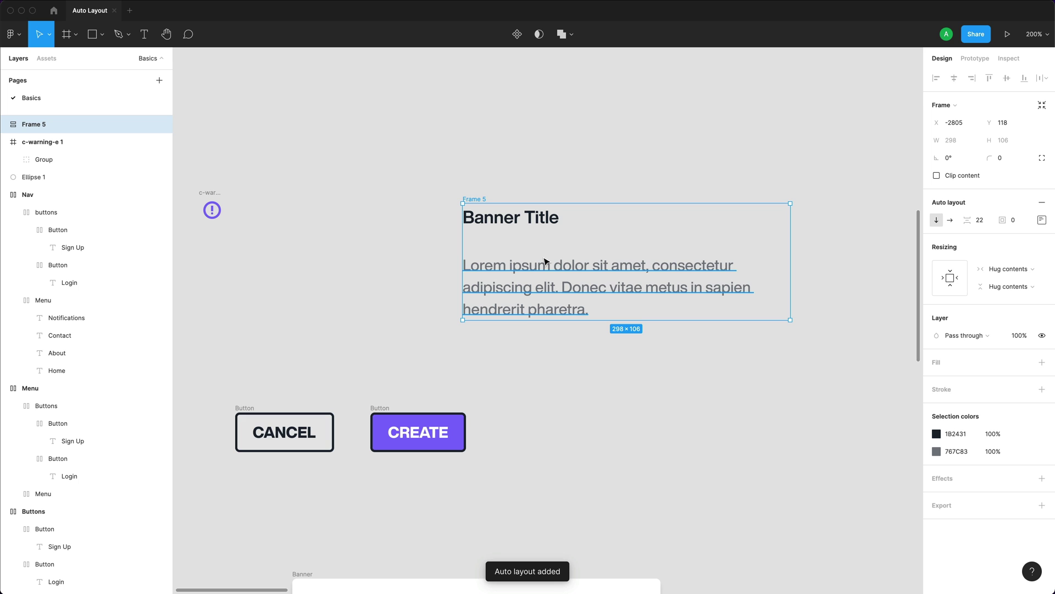
{"action": "key", "text": "super+r"}
{"action": "type", "text": "Text"}
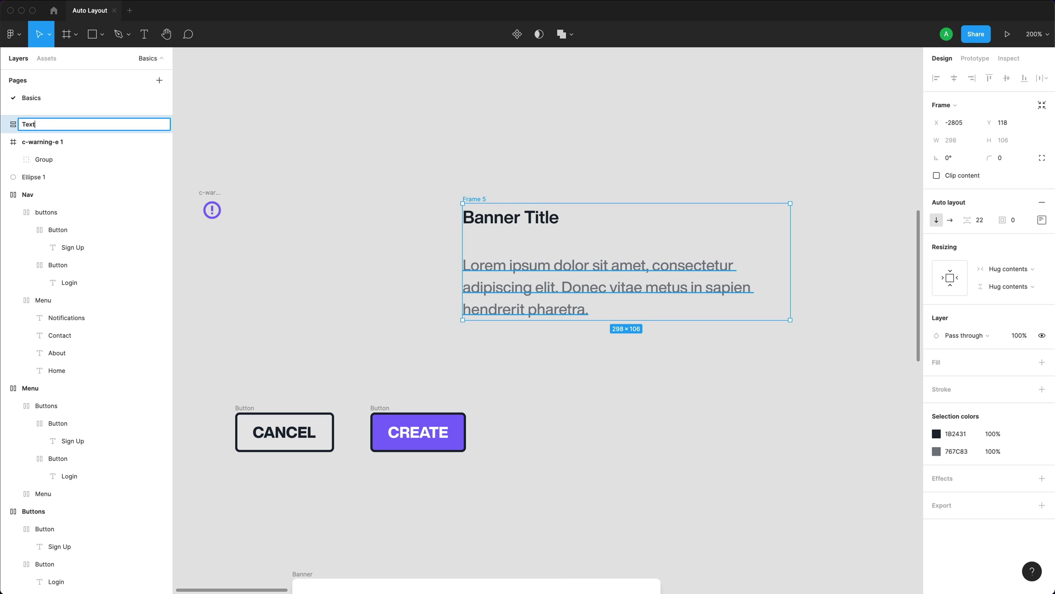
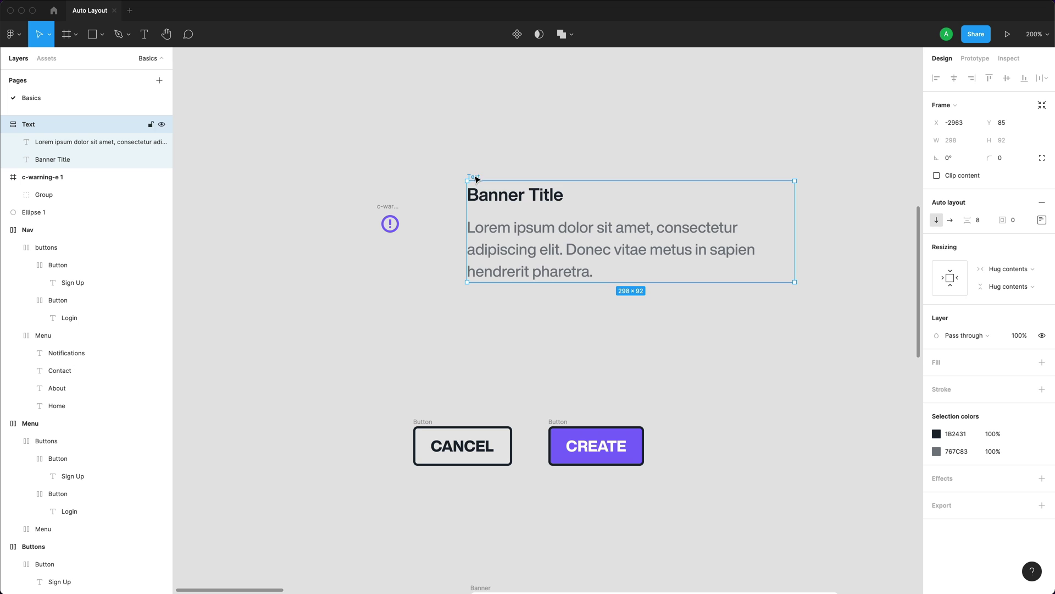
Place the Text frame beside the warning icon with their tops level, and check which items form each group.
{"action": "left_click", "coordinate": [402, 209]}
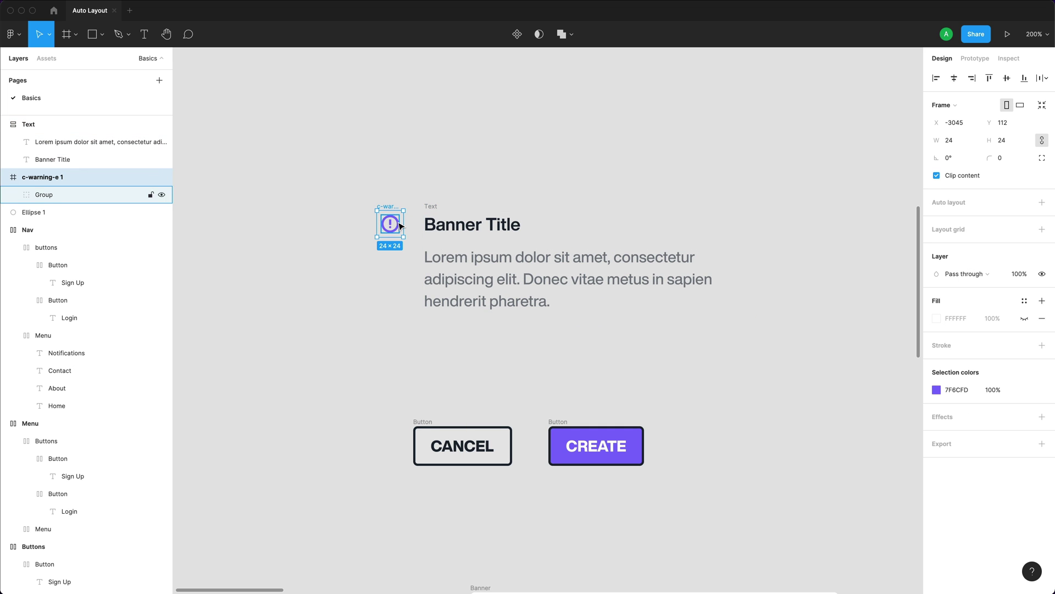
{"action": "left_click", "coordinate": [427, 209]}
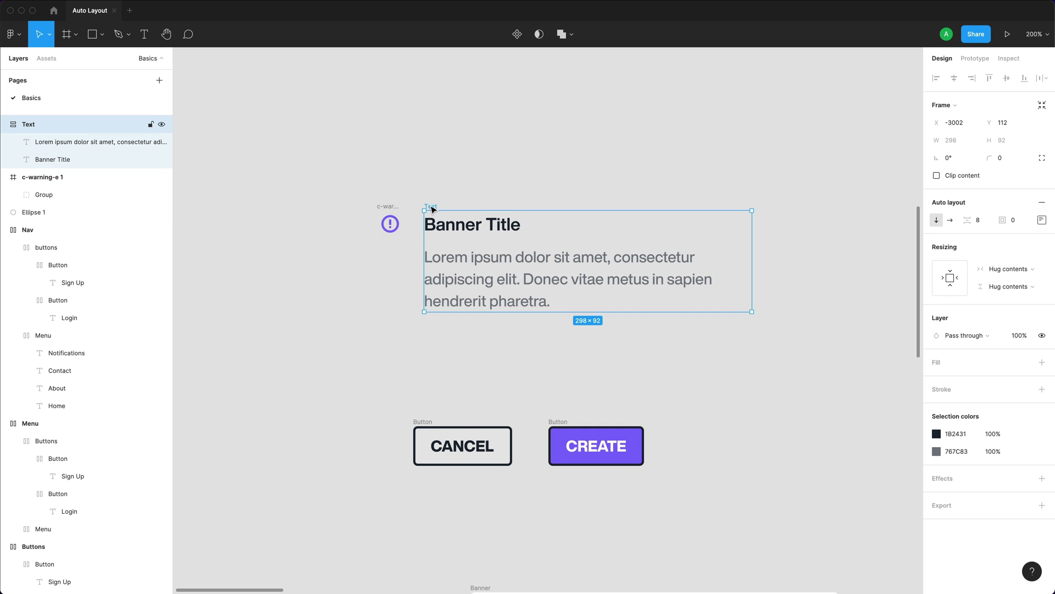
{"action": "left_click", "coordinate": [418, 393]}
{"action": "left_click_drag", "start_coordinate": [418, 392], "coordinate": [730, 502]}
{"action": "left_click", "coordinate": [668, 370]}
{"action": "left_click_drag", "start_coordinate": [681, 377], "coordinate": [262, 111]}
Combine the warning icon and the Text frame into an auto layout frame named Top.
{"action": "left_click", "coordinate": [380, 216]}
{"action": "left_click", "coordinate": [387, 220]}
{"action": "left_click", "coordinate": [429, 207], "text": "shift"}
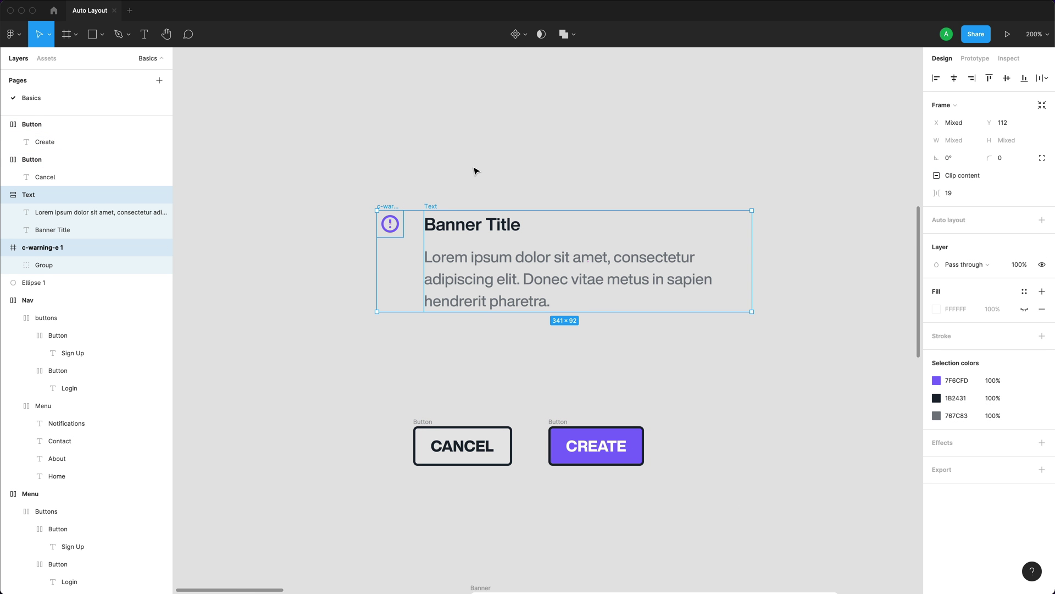
{"action": "key", "text": "shift+a"}
{"action": "key", "text": "super+r"}
{"action": "type", "text": "Top"}
{"action": "key", "text": "Return"}
Measure the gap between the warning icon and Text inside the Top frame, and reduce Top's spacing between items.
{"action": "scroll", "coordinate": [547, 319], "scroll_direction": "up", "scroll_amount": 3}
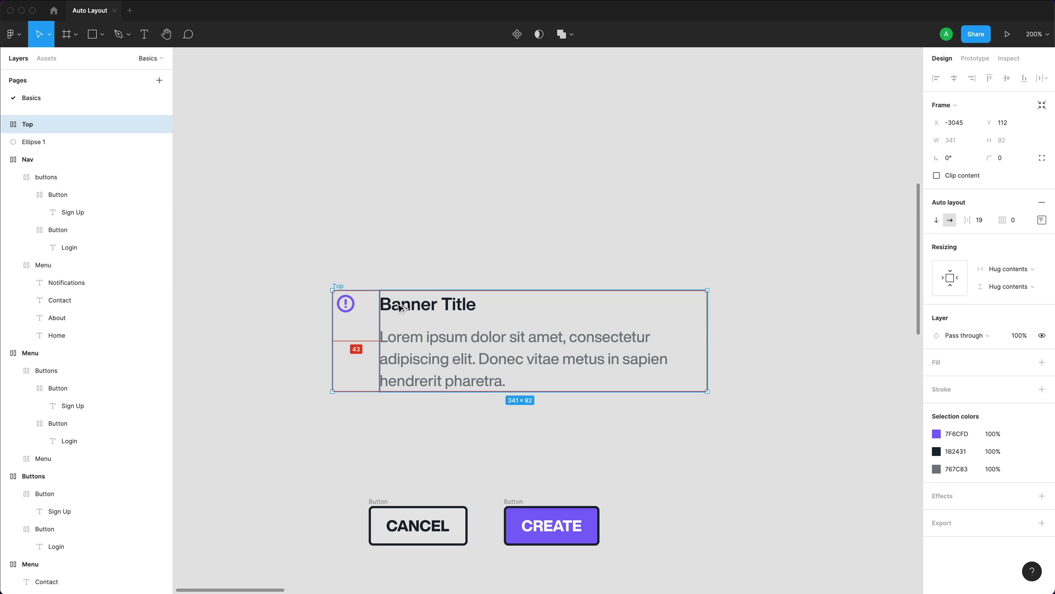
{"action": "left_click", "coordinate": [410, 266]}
{"action": "left_click", "coordinate": [343, 292]}
{"action": "key", "text": "Escape"}
{"action": "left_click", "coordinate": [360, 316]}
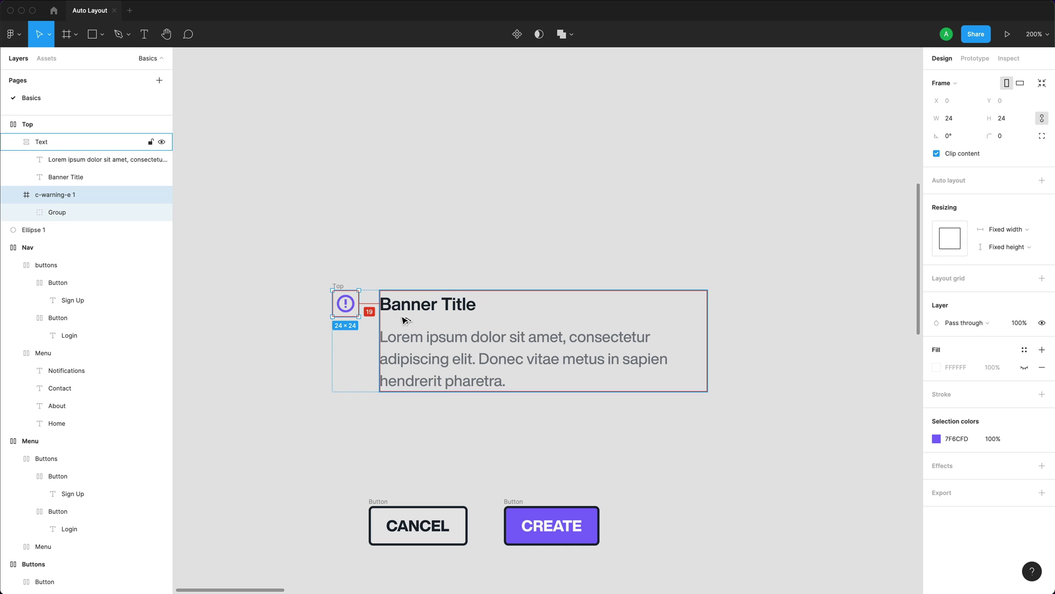
{"action": "left_click", "coordinate": [637, 256]}
{"action": "left_click", "coordinate": [338, 286]}
{"action": "left_click", "coordinate": [317, 285]}
{"action": "scroll", "coordinate": [396, 369], "scroll_direction": "down", "scroll_amount": 2}
Combine the loose Cancel and Create buttons into an auto layout frame named Buttons.
{"action": "left_click", "coordinate": [438, 436]}
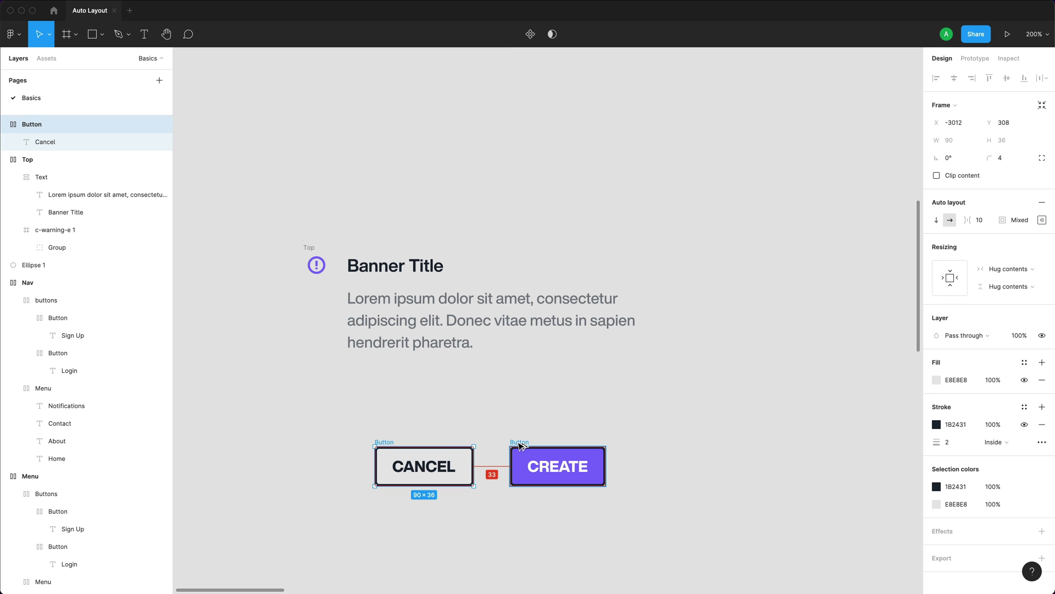
{"action": "left_click", "coordinate": [538, 446], "text": "shift"}
{"action": "key", "text": "shift+a"}
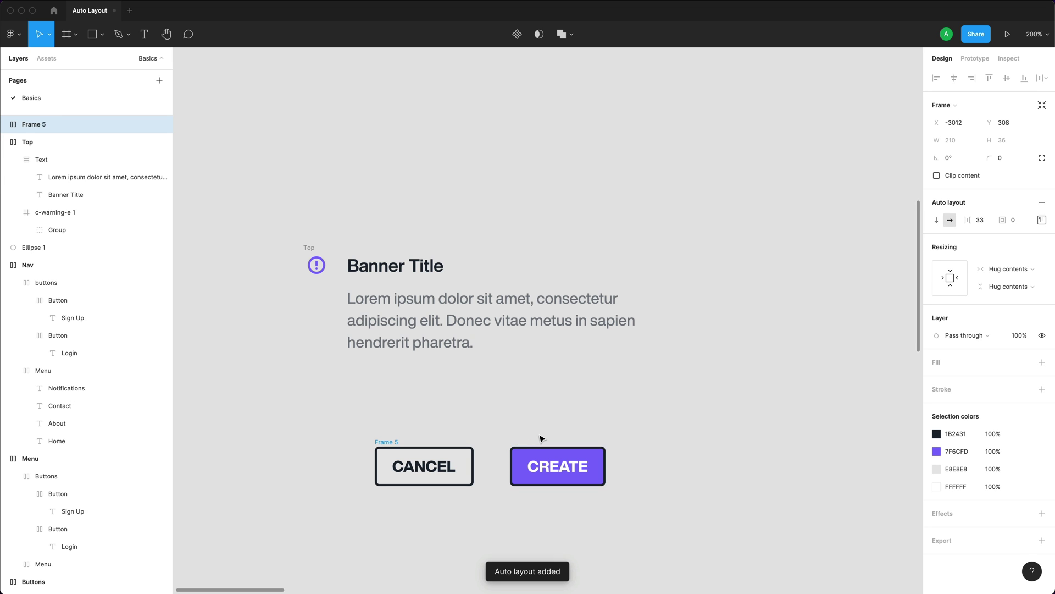
{"action": "key", "text": "super+r"}
{"action": "type", "text": "Butto"}
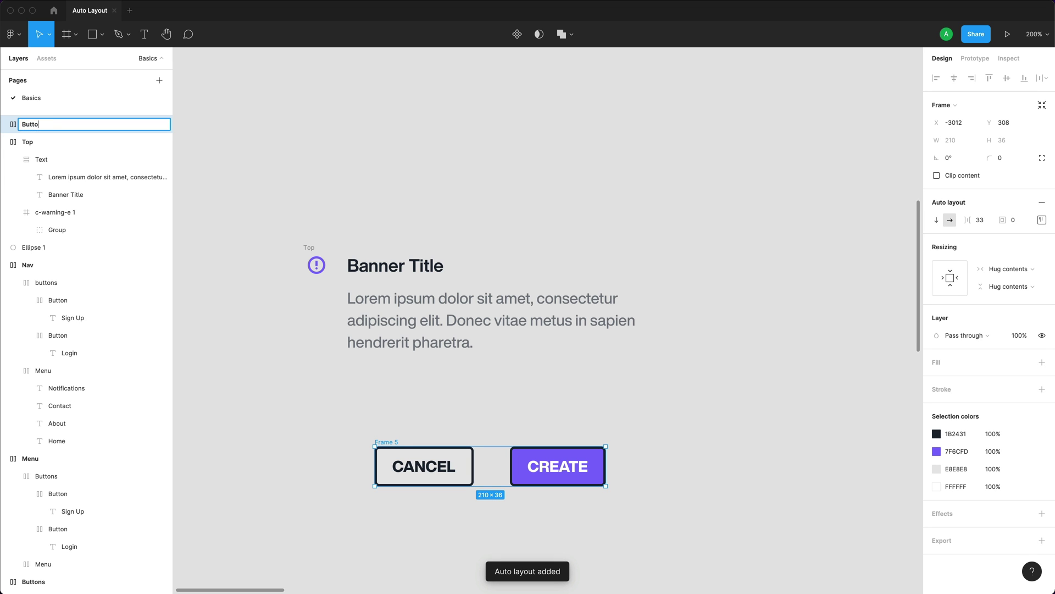
{"action": "type", "text": "ns"}
{"action": "key", "text": "Return"}
Set the Buttons frame's spacing between items to 16.
{"action": "scroll", "coordinate": [621, 332], "scroll_direction": "up", "scroll_amount": 1}
{"action": "left_click", "coordinate": [987, 227]}
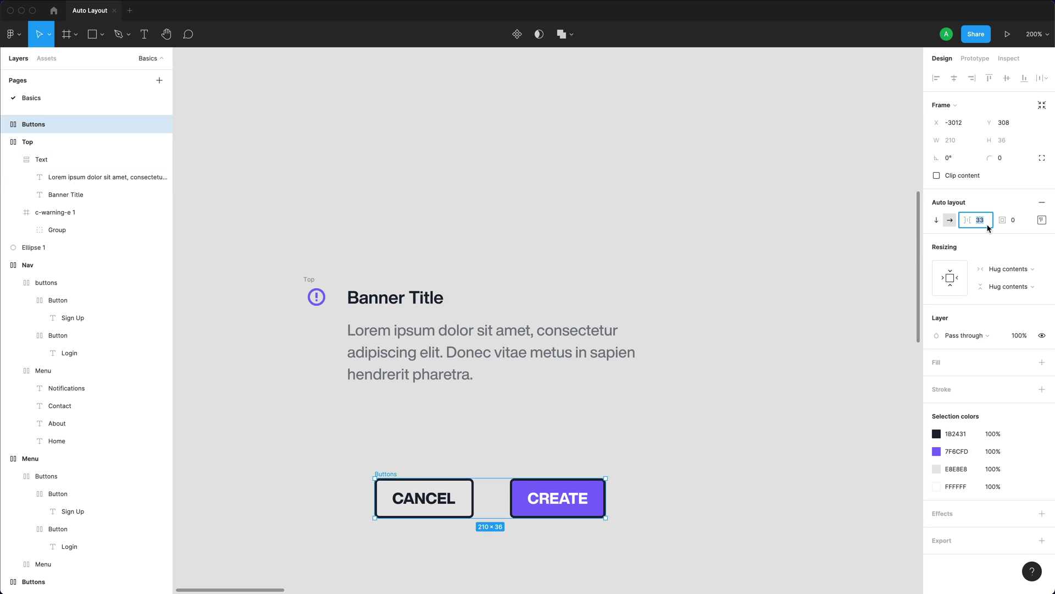
{"action": "type", "text": "16"}
{"action": "key", "text": "Return"}
{"action": "left_click", "coordinate": [482, 426]}
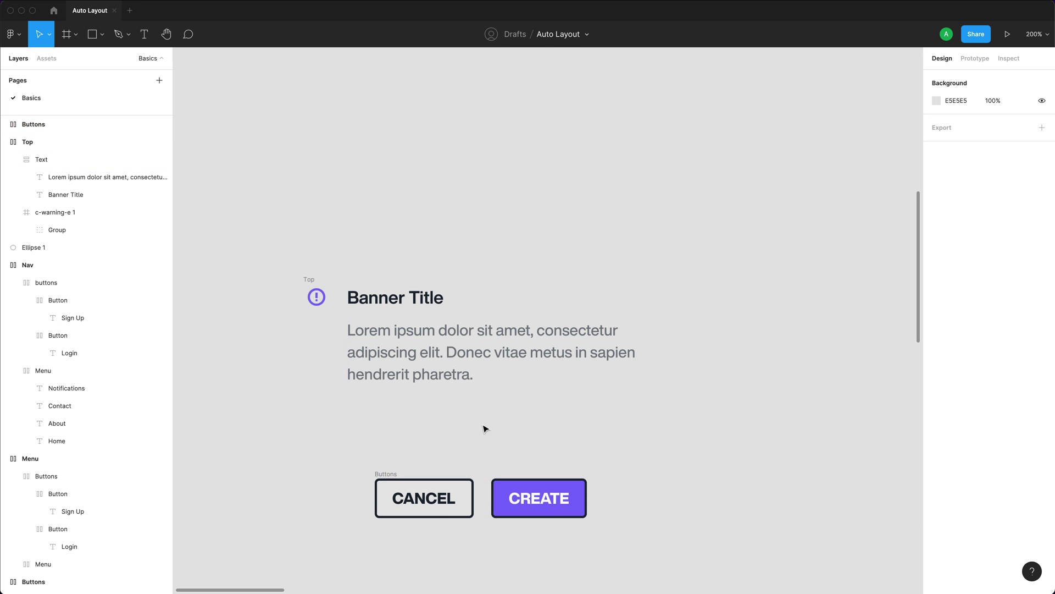
Wrap the Top and Buttons frames, about 35 apart, in a vertical auto layout frame with its contents aligned top right.
{"action": "left_click_drag", "start_coordinate": [382, 474], "coordinate": [394, 419]}
{"action": "left_click", "coordinate": [311, 281], "text": "shift"}
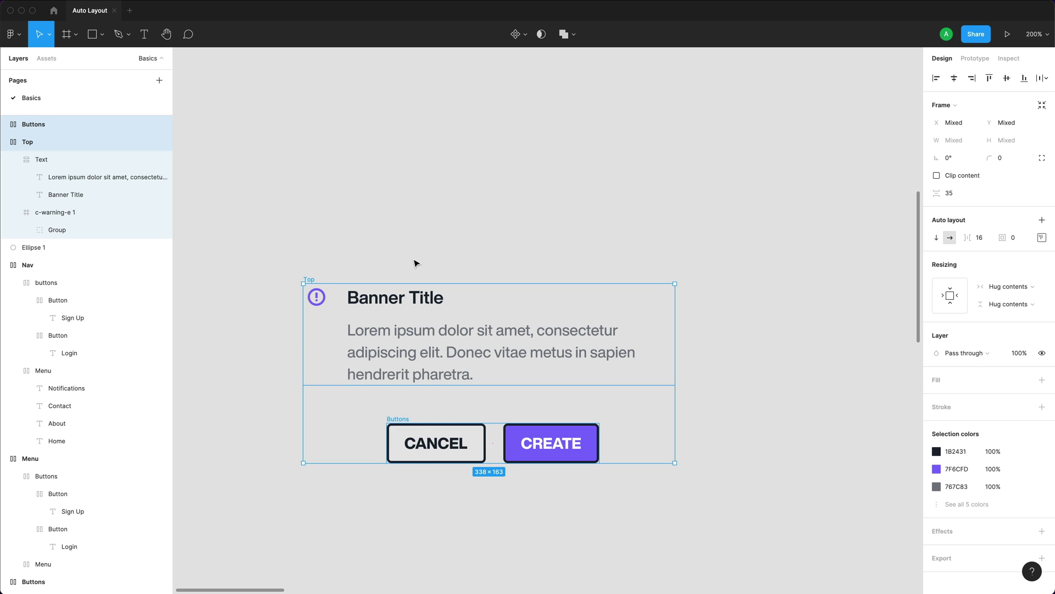
{"action": "key", "text": "shift+a"}
{"action": "left_click", "coordinate": [1042, 220]}
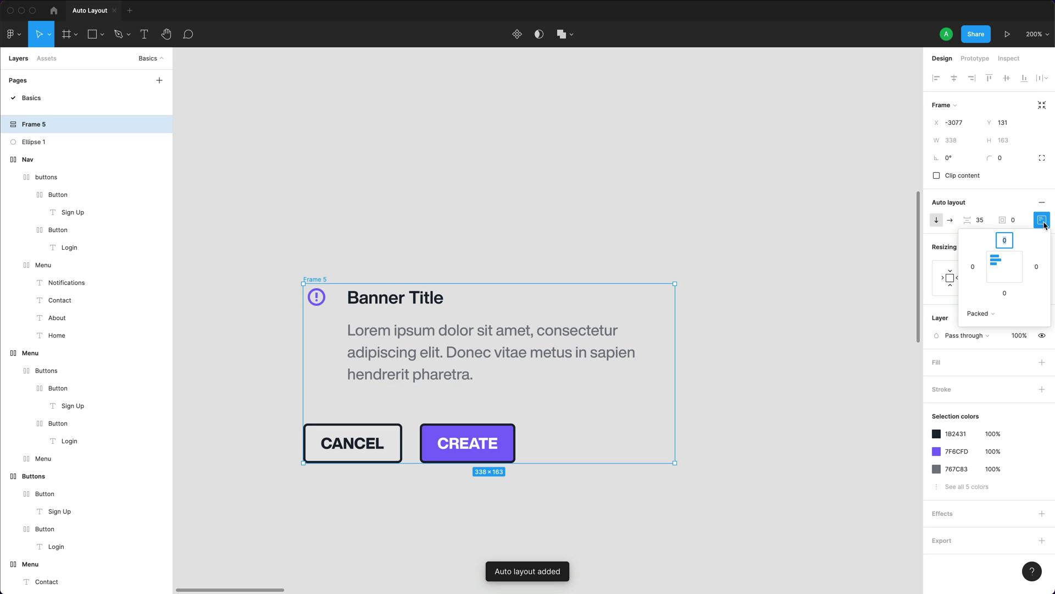
{"action": "left_click", "coordinate": [1015, 262]}
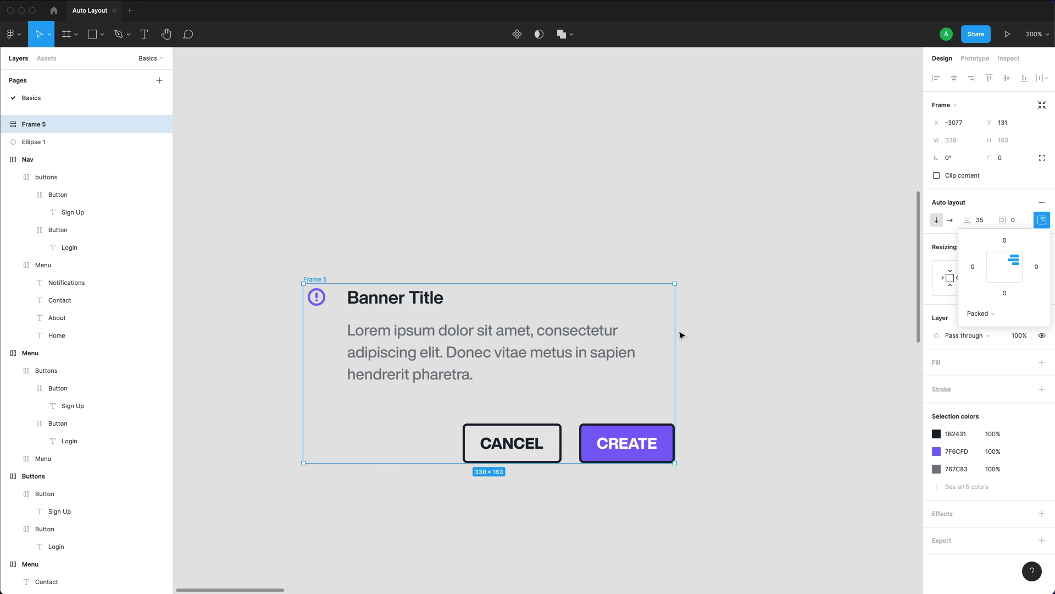
Set the spacing between items of the new vertical frame around Top and Buttons to 24.
{"action": "left_click", "coordinate": [723, 426]}
{"action": "left_click", "coordinate": [988, 218]}
{"action": "type", "text": "2"}
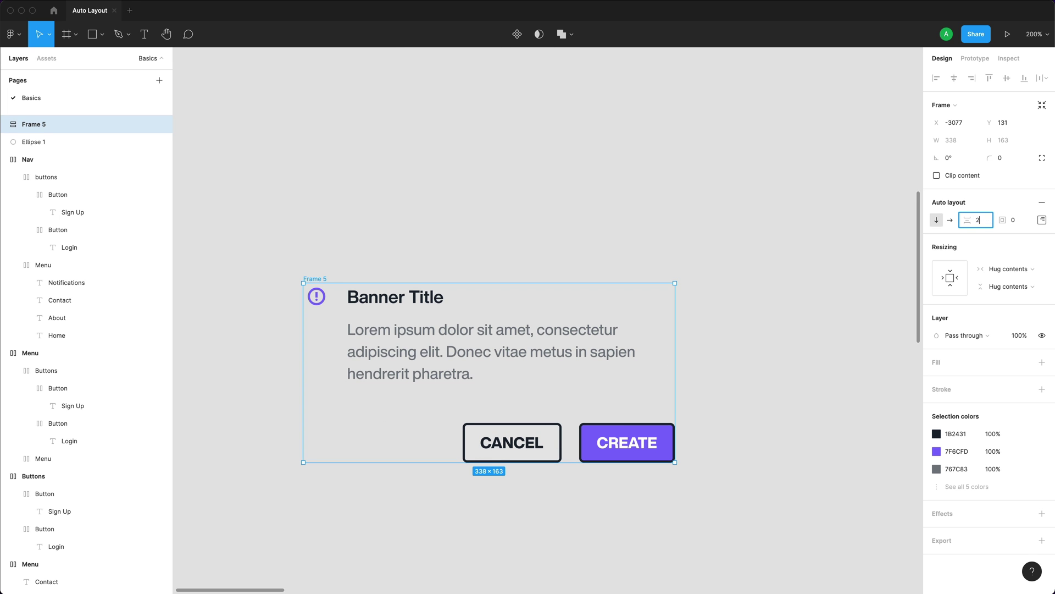
{"action": "type", "text": "4"}
{"action": "key", "text": "Return"}
{"action": "left_click", "coordinate": [420, 236]}
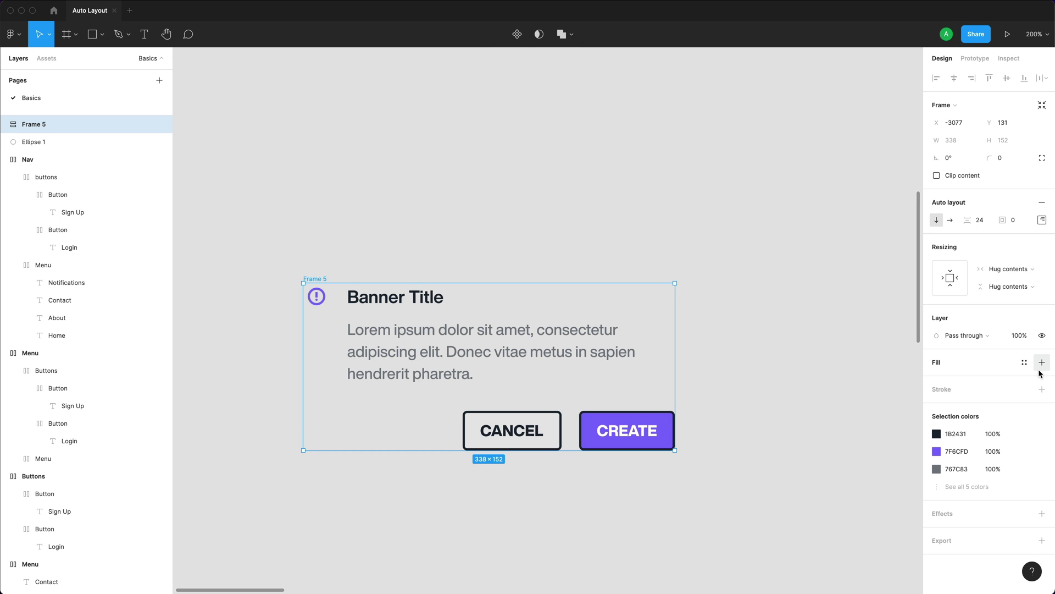
Give the outer vertical frame a white FFFFFF fill and rename it Feedback Banner.
{"action": "left_click", "coordinate": [1041, 363]}
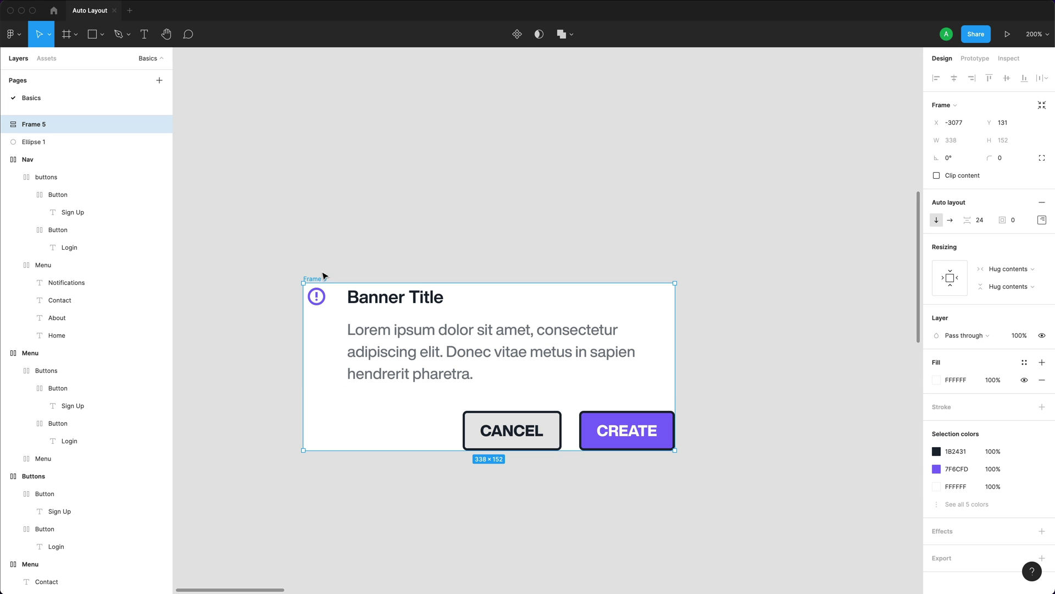
{"action": "key", "text": "super+r"}
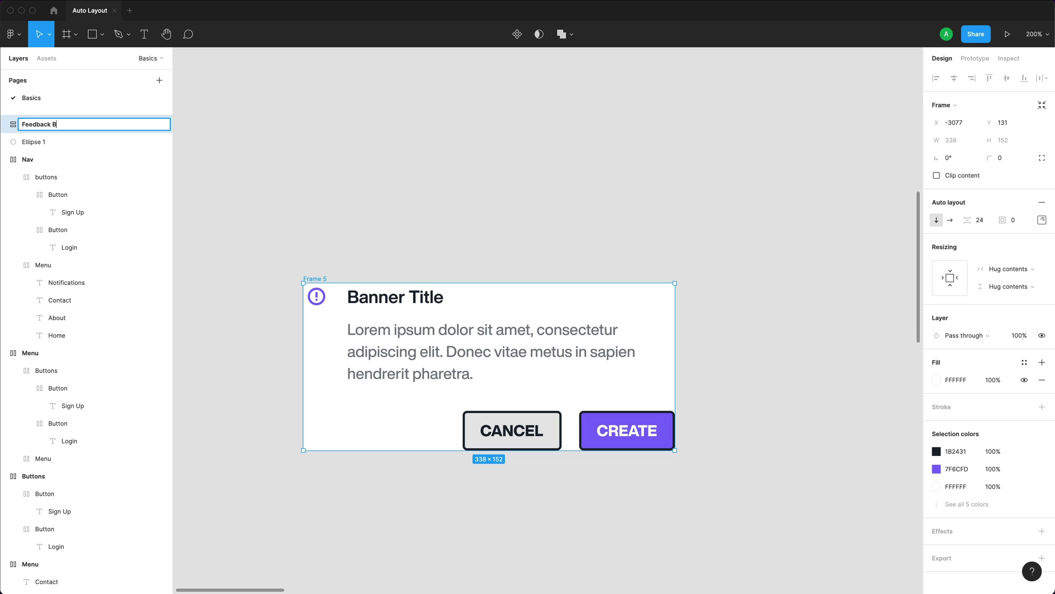
{"action": "key", "text": "Return"}
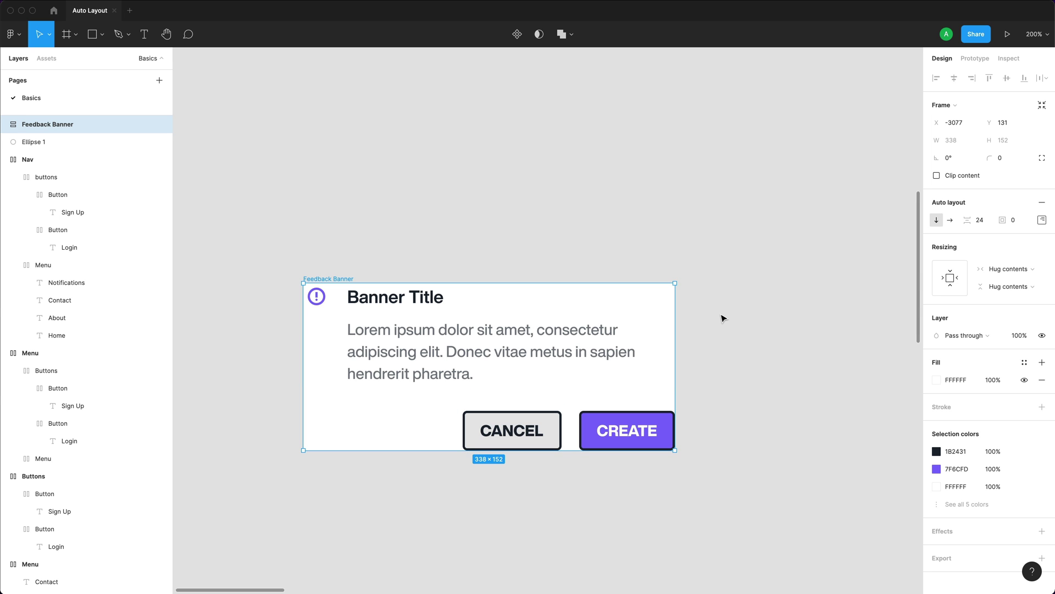
Set the Feedback Banner's auto layout padding to 16.
{"action": "left_click", "coordinate": [1016, 223]}
{"action": "type", "text": "16"}
{"action": "key", "text": "Return"}
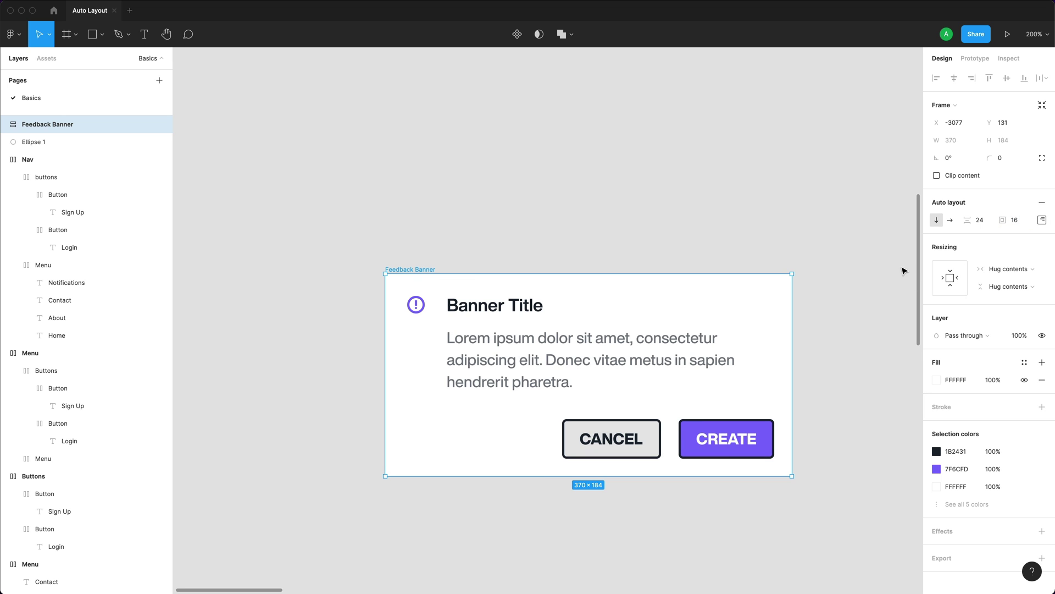
Round the Feedback Banner's corners with a radius of 4.
{"action": "left_click", "coordinate": [523, 234]}
{"action": "scroll", "coordinate": [517, 230], "scroll_direction": "right", "scroll_amount": 1}
{"action": "left_click", "coordinate": [593, 435]}
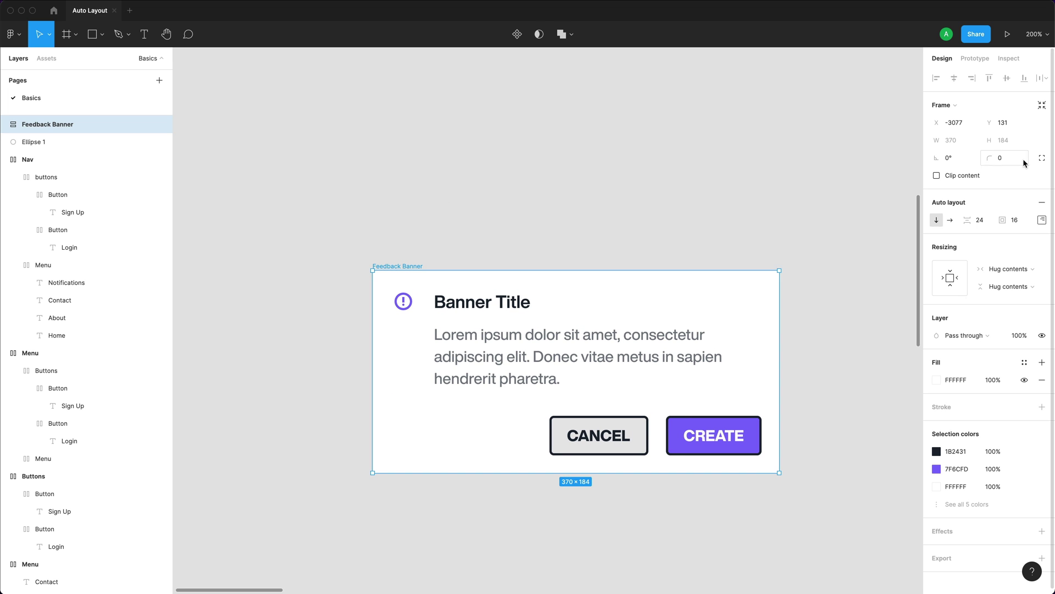
{"action": "left_click", "coordinate": [669, 206]}
{"action": "scroll", "coordinate": [664, 221], "scroll_direction": "down", "scroll_amount": 1}
{"action": "scroll", "coordinate": [664, 221], "scroll_direction": "right", "scroll_amount": 1}
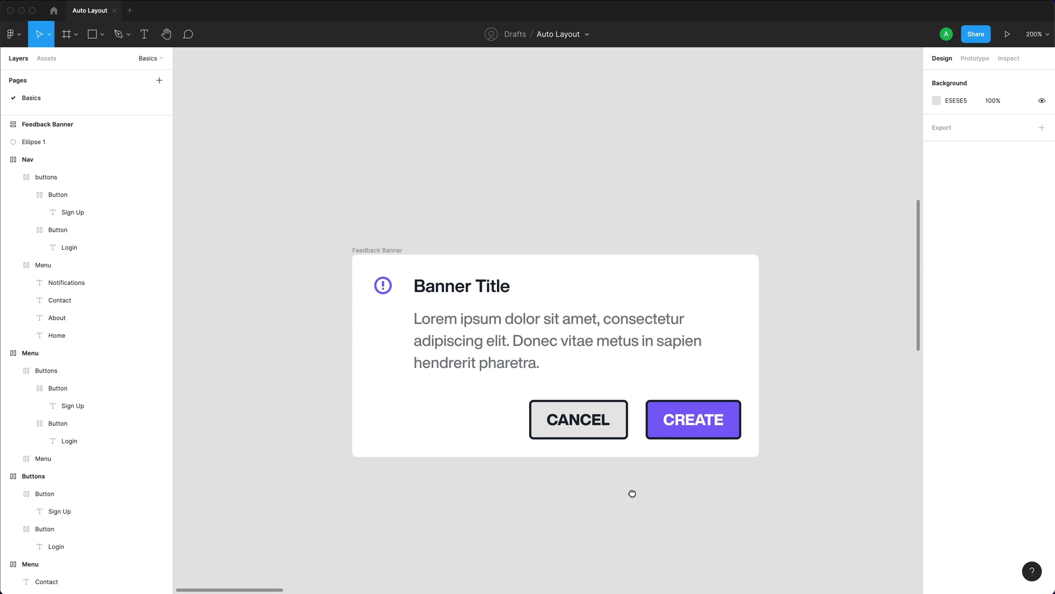
Add a drop shadow to the Feedback Banner and lighten it with a value of 10.
{"action": "left_click", "coordinate": [632, 446]}
{"action": "left_click", "coordinate": [1041, 531]}
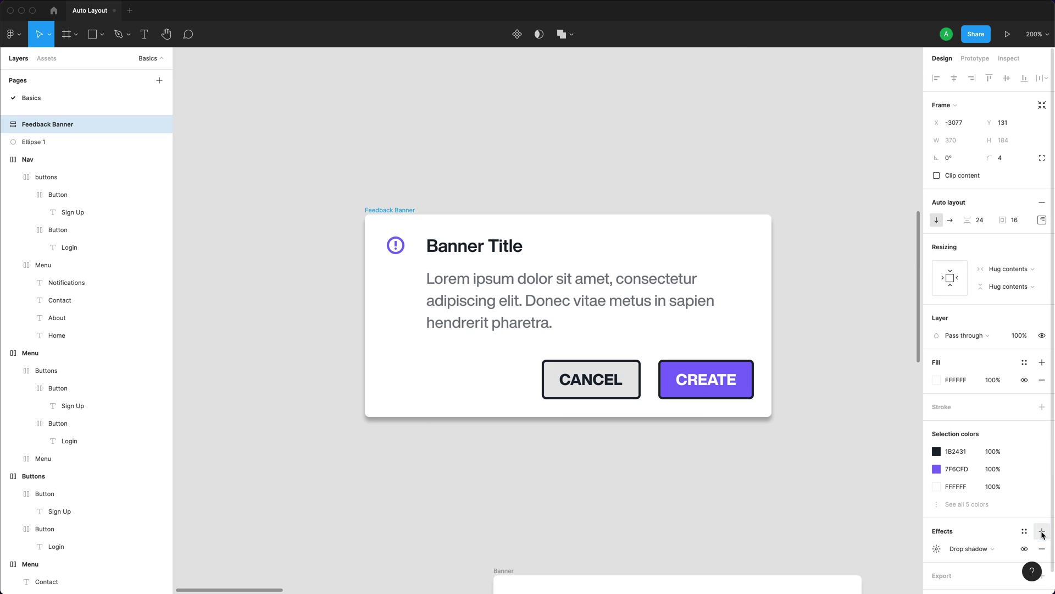
{"action": "left_click", "coordinate": [937, 549]}
{"action": "key", "text": "Tab"}
{"action": "left_click", "coordinate": [823, 555]}
{"action": "left_click", "coordinate": [861, 573]}
{"action": "left_click", "coordinate": [863, 574]}
{"action": "type", "text": "10"}
{"action": "key", "text": "Return"}
{"action": "key", "text": "Escape"}
Move the Feedback Banner slightly up the canvas to X -3079, Y 98.
{"action": "left_click_drag", "start_coordinate": [400, 228], "coordinate": [419, 186]}
{"action": "left_click", "coordinate": [427, 153]}
{"action": "left_click", "coordinate": [385, 188]}
{"action": "scroll", "coordinate": [904, 345], "scroll_direction": "right", "scroll_amount": 2}
Try narrowing the Feedback Banner to a width of 180, and undo the resize.
{"action": "left_click_drag", "start_coordinate": [741, 300], "coordinate": [533, 287]}
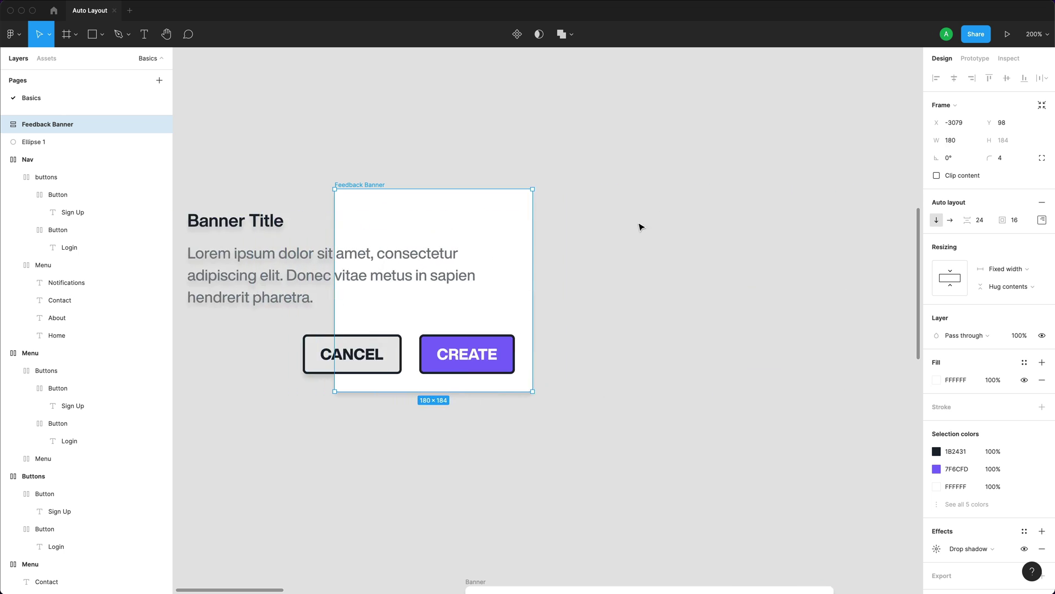
{"action": "key", "text": "super+z"}
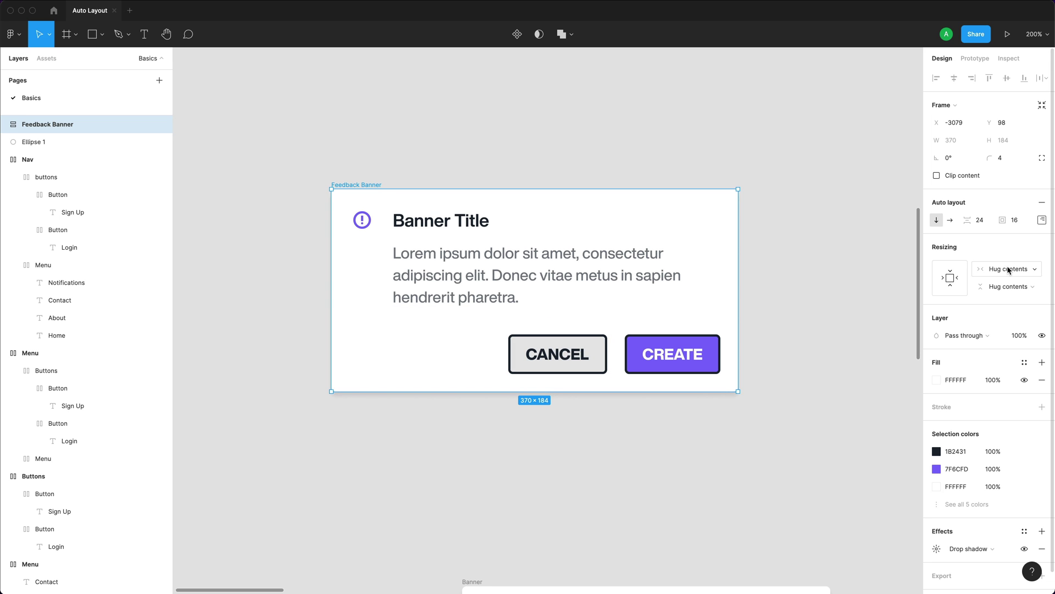
{"action": "left_click", "coordinate": [686, 468]}
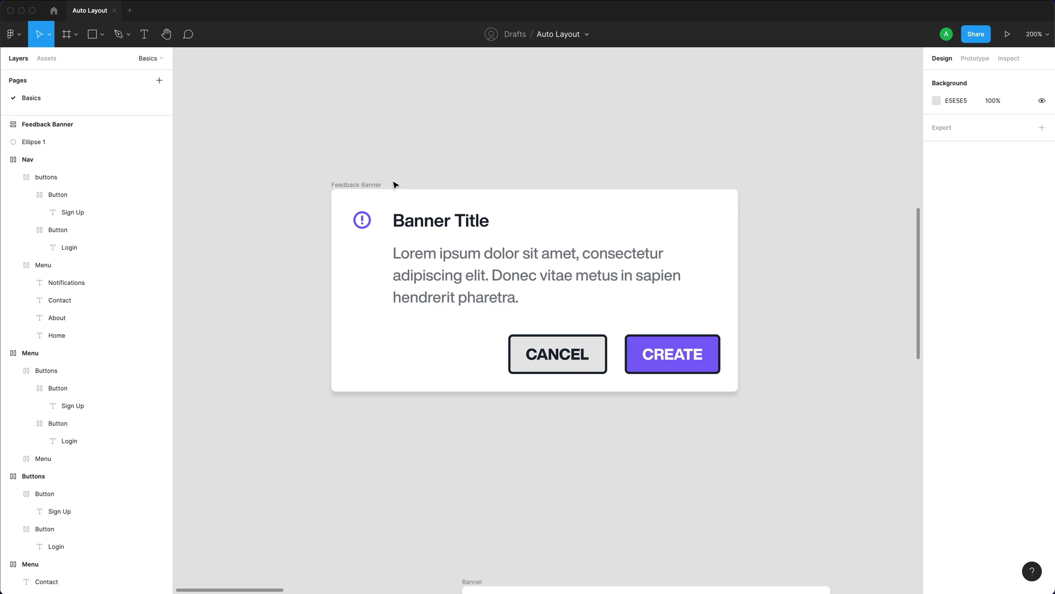
Widen the Feedback Banner to a fixed width of 409.
{"action": "left_click", "coordinate": [415, 197]}
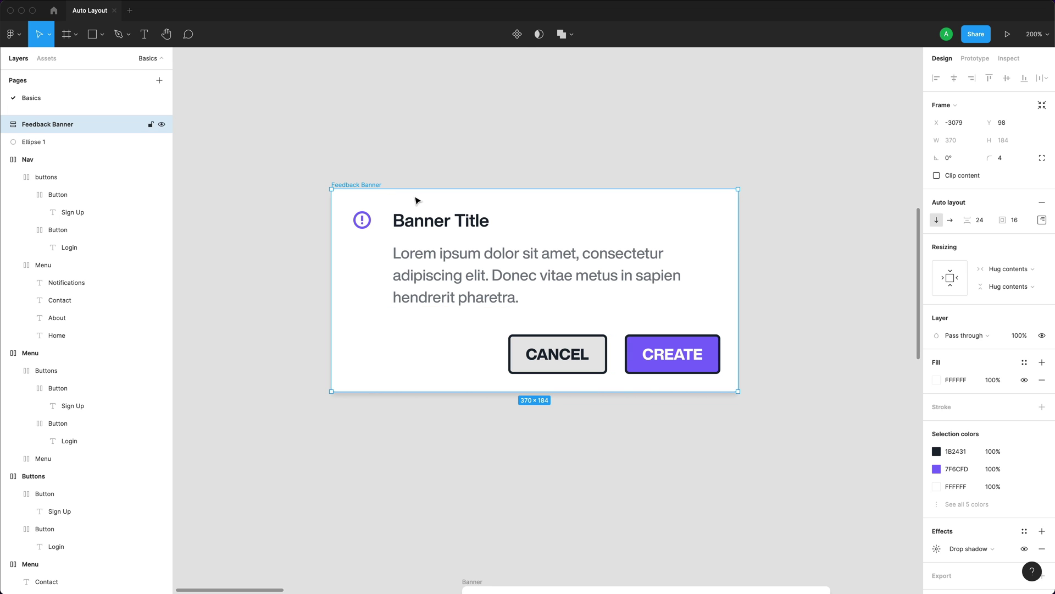
{"action": "left_click", "coordinate": [1012, 269]}
{"action": "left_click", "coordinate": [1006, 253]}
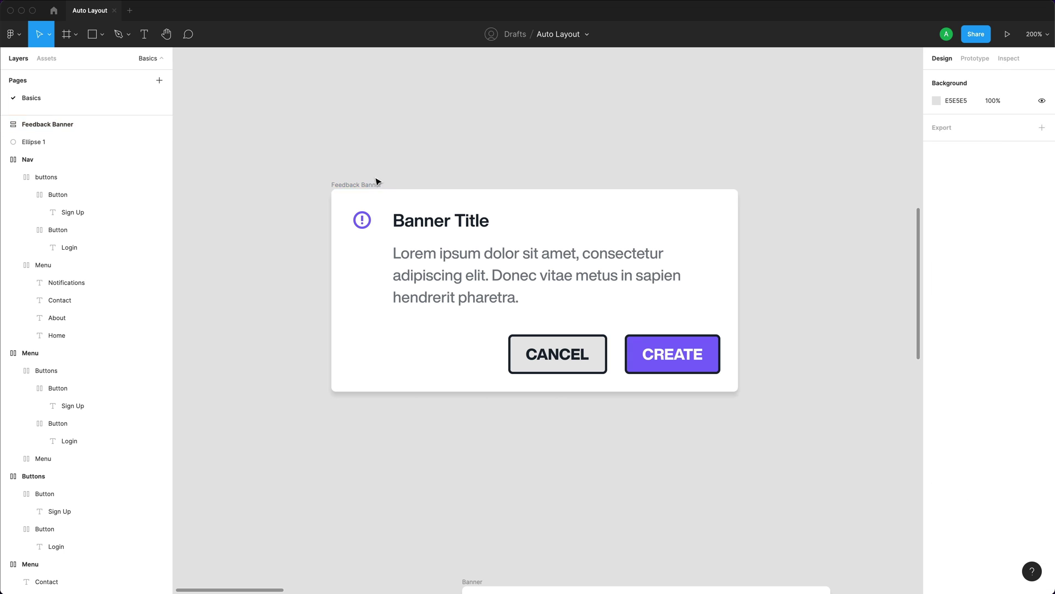
{"action": "left_click_drag", "start_coordinate": [737, 269], "coordinate": [781, 274]}
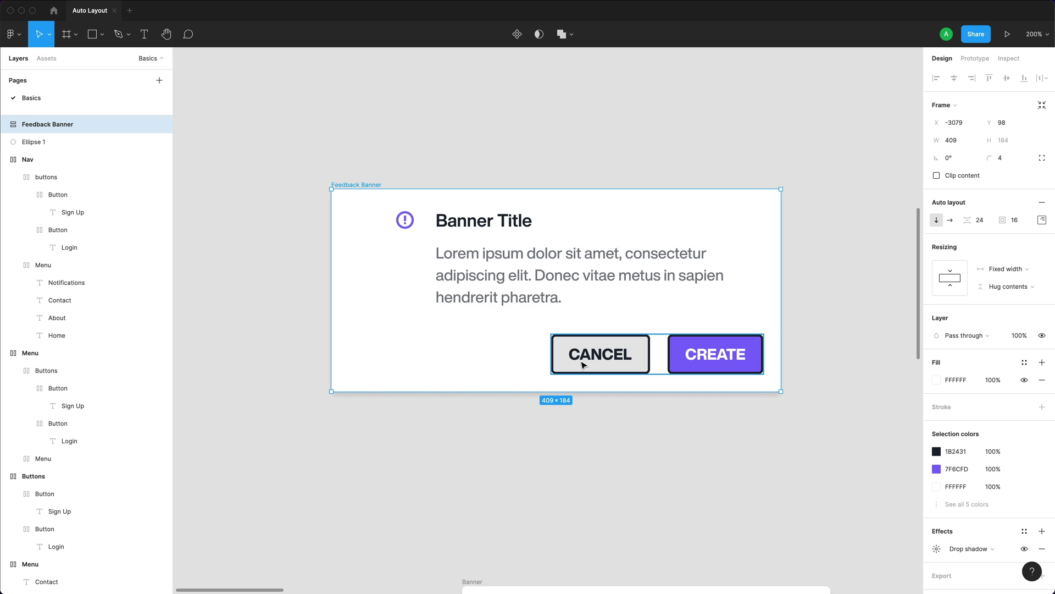
Check the alignment of Buttons and Top inside the banner, and set the Top frame's horizontal resizing to Fill container.
{"action": "left_click", "coordinate": [662, 367]}
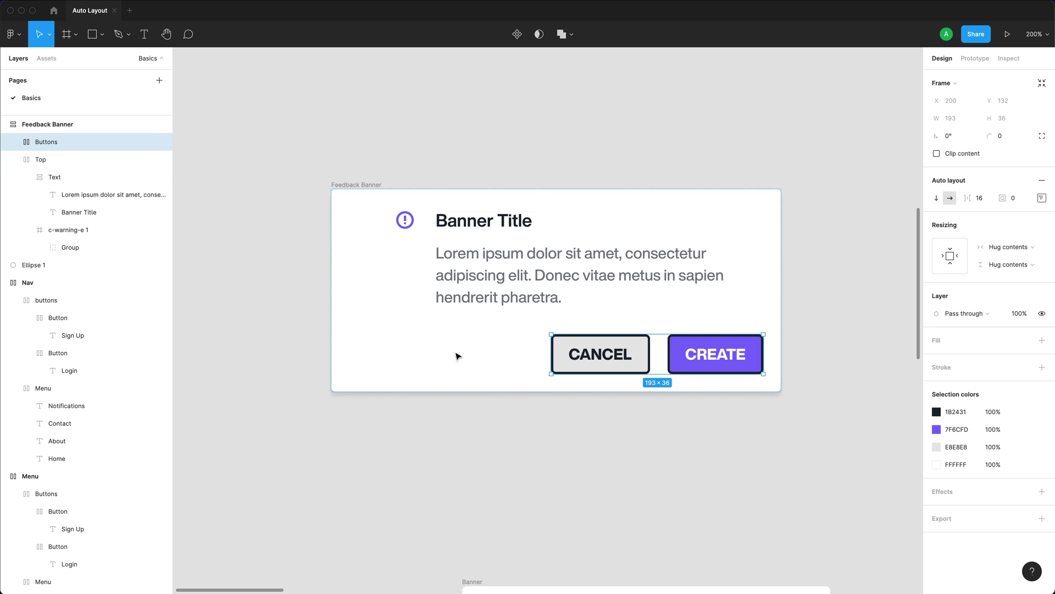
{"action": "left_click", "coordinate": [334, 196]}
{"action": "left_click", "coordinate": [495, 220]}
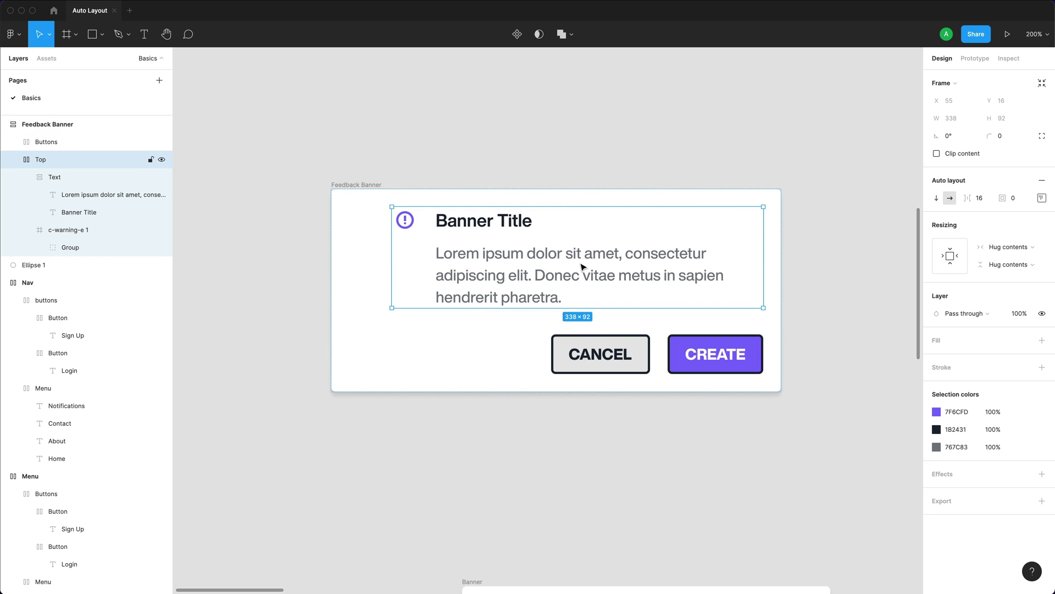
{"action": "left_click", "coordinate": [1023, 248]}
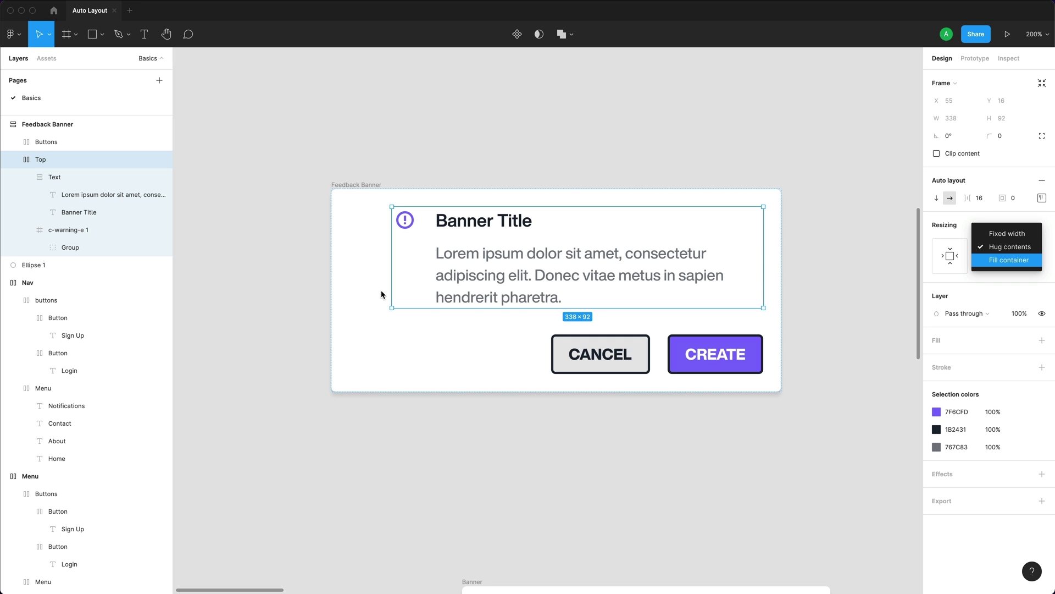
{"action": "left_click", "coordinate": [765, 255]}
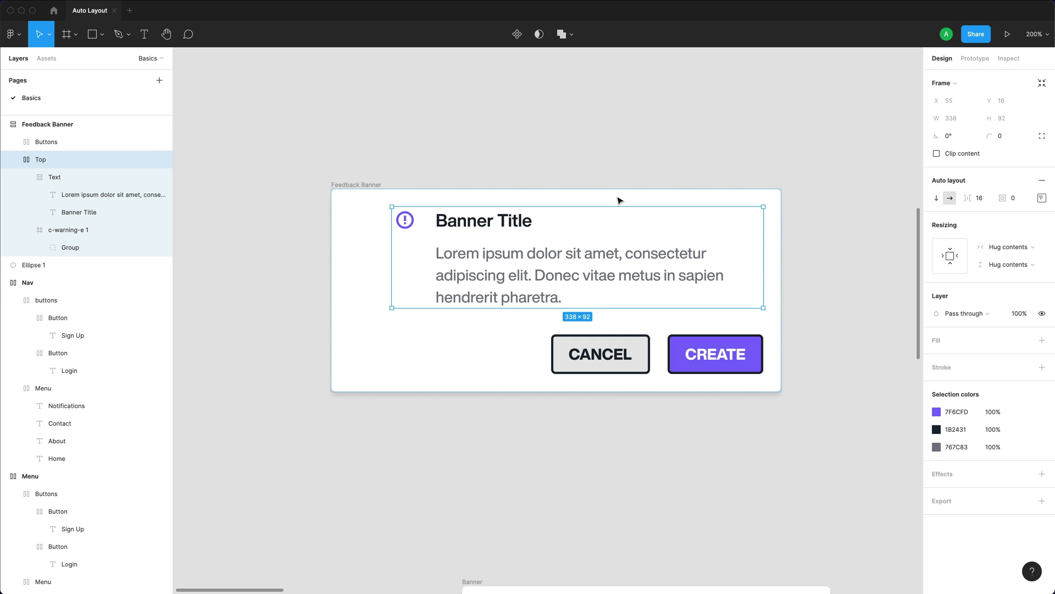
{"action": "key", "text": "alt"}
{"action": "left_click", "coordinate": [1012, 245]}
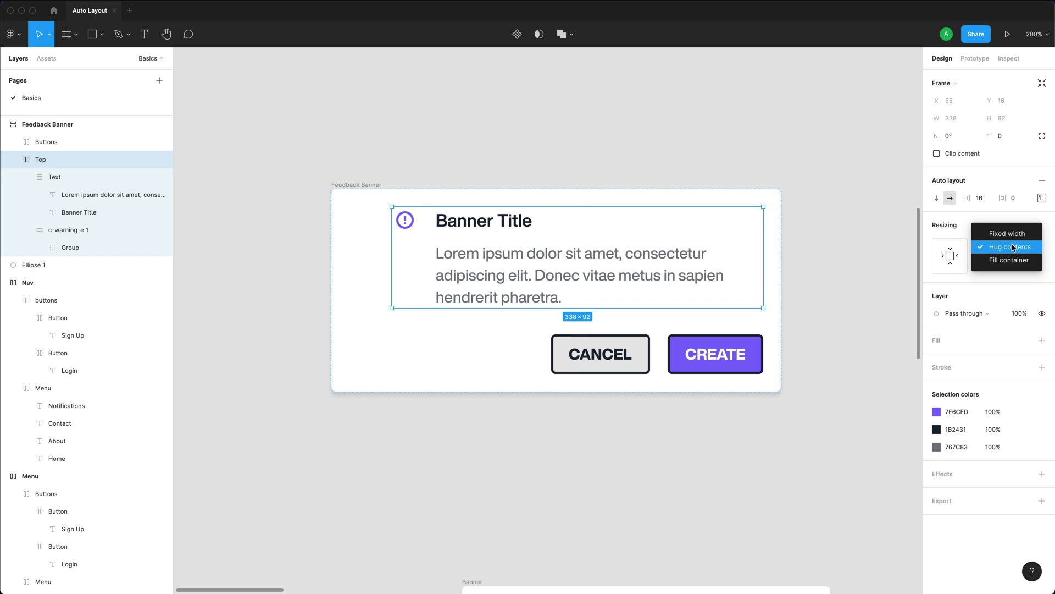
{"action": "left_click", "coordinate": [1011, 263]}
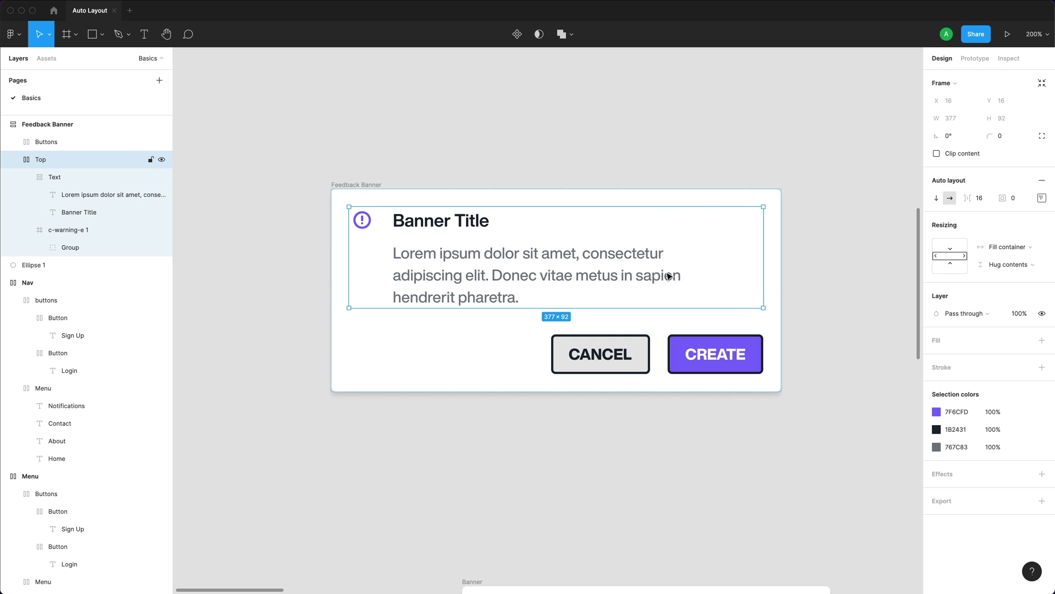
Set the horizontal resizing of the Text frame inside Top to Fill container.
{"action": "left_click", "coordinate": [486, 256]}
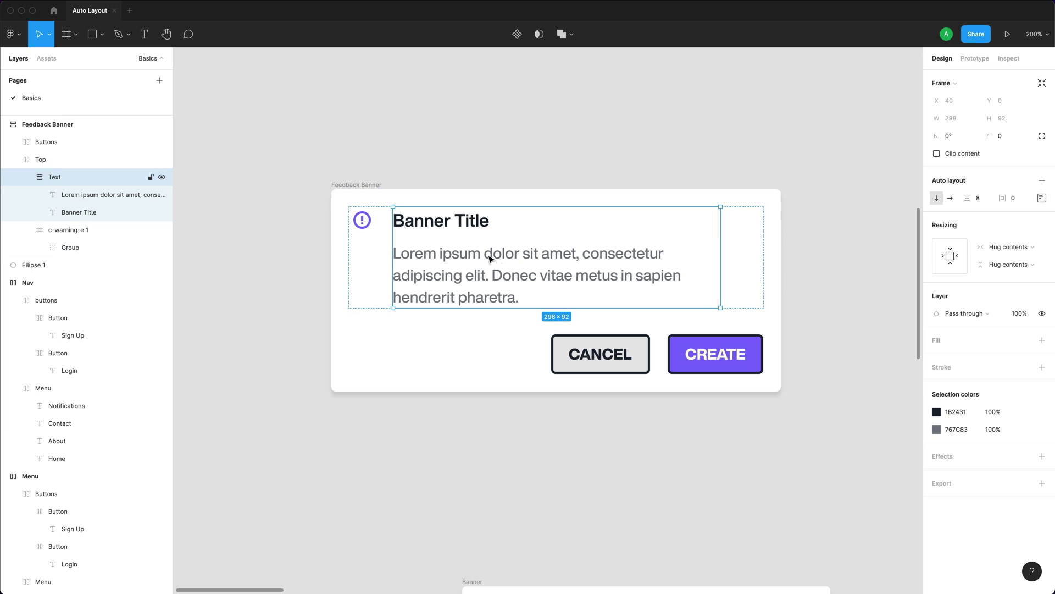
{"action": "left_click", "coordinate": [1001, 250]}
{"action": "left_click", "coordinate": [998, 265]}
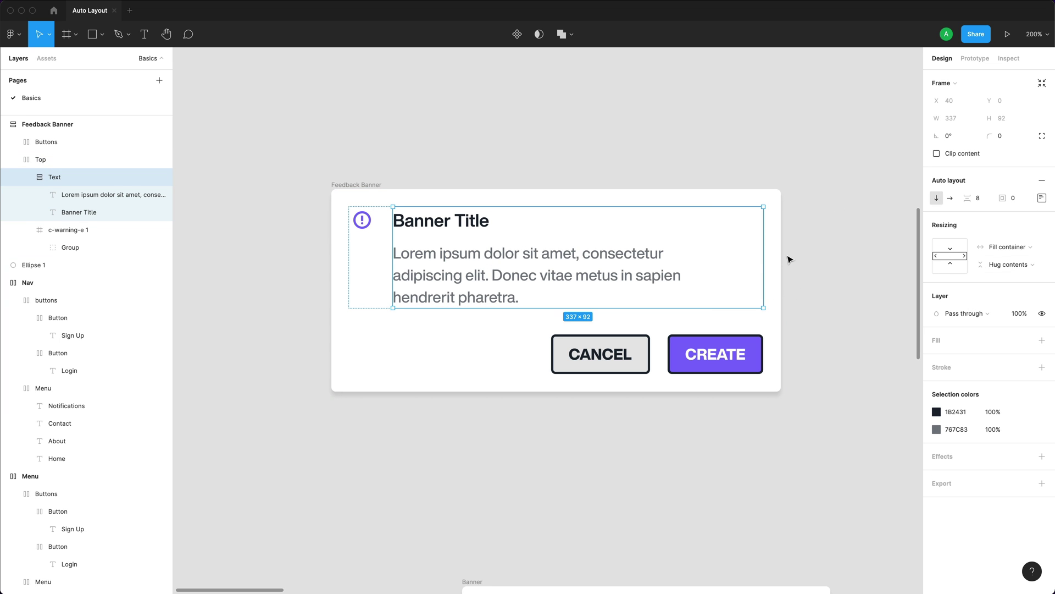
Set the Lorem ipsum paragraph's horizontal resizing to Fill container.
{"action": "left_click", "coordinate": [639, 272]}
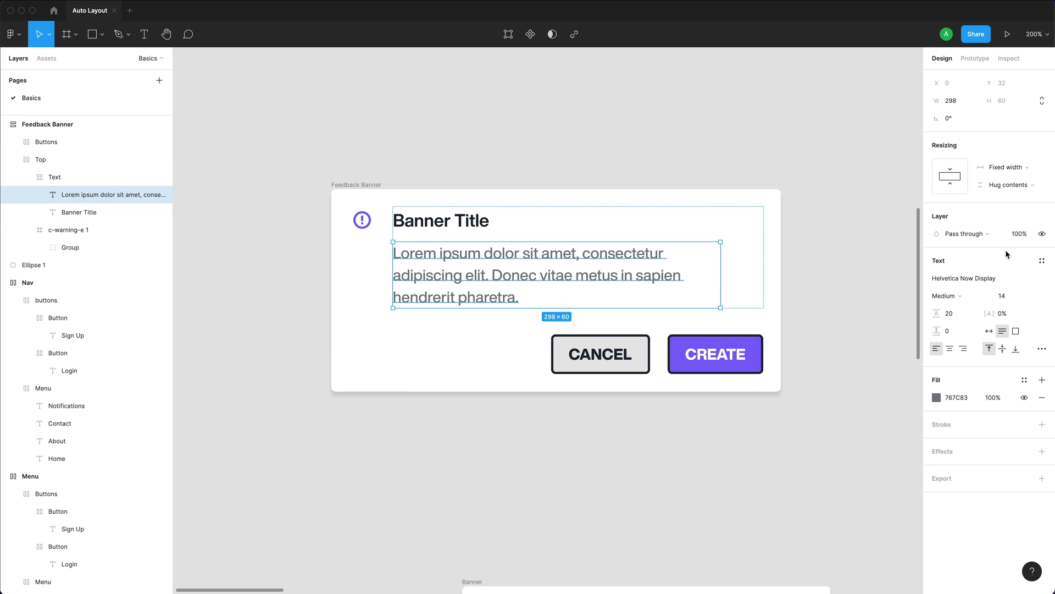
{"action": "left_click", "coordinate": [1010, 167]}
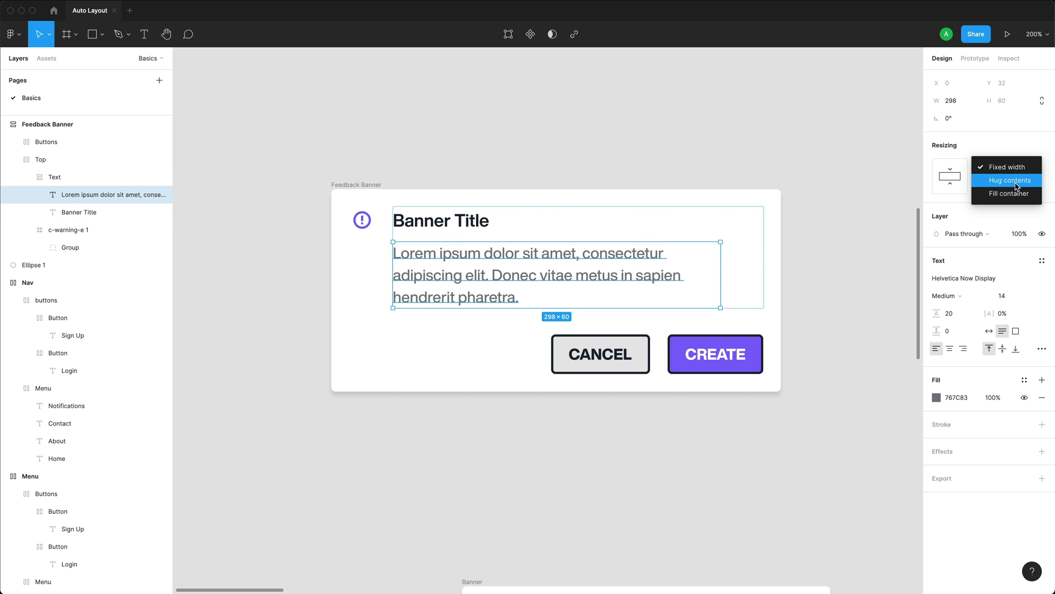
{"action": "left_click", "coordinate": [1008, 180]}
{"action": "key", "text": "ctrl+z"}
Set the Banner Title text's horizontal resizing to Fill container.
{"action": "left_click", "coordinate": [446, 222]}
{"action": "left_click", "coordinate": [1010, 167]}
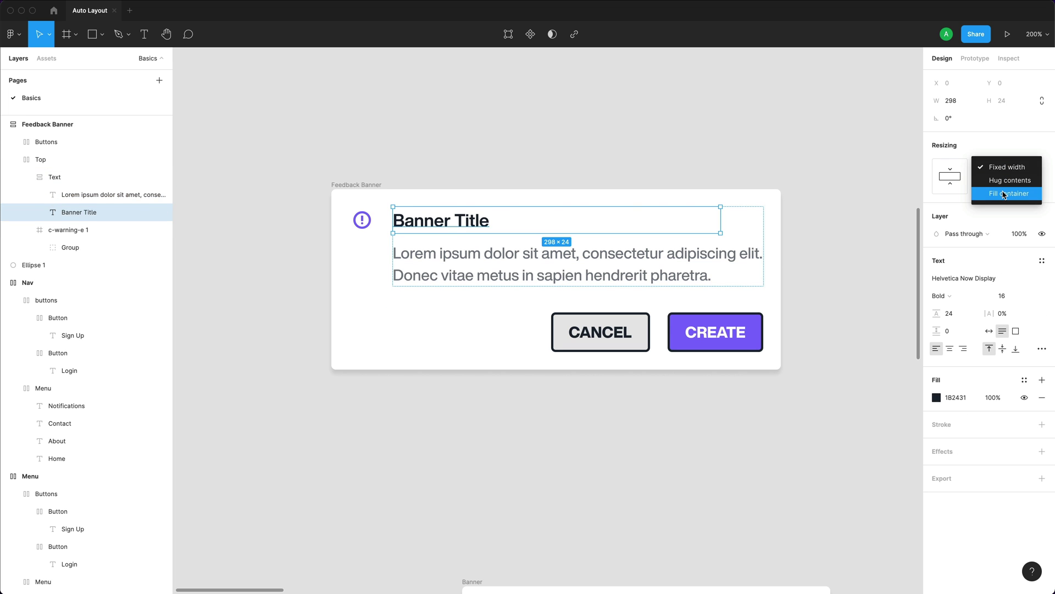
{"action": "left_click", "coordinate": [1005, 193]}
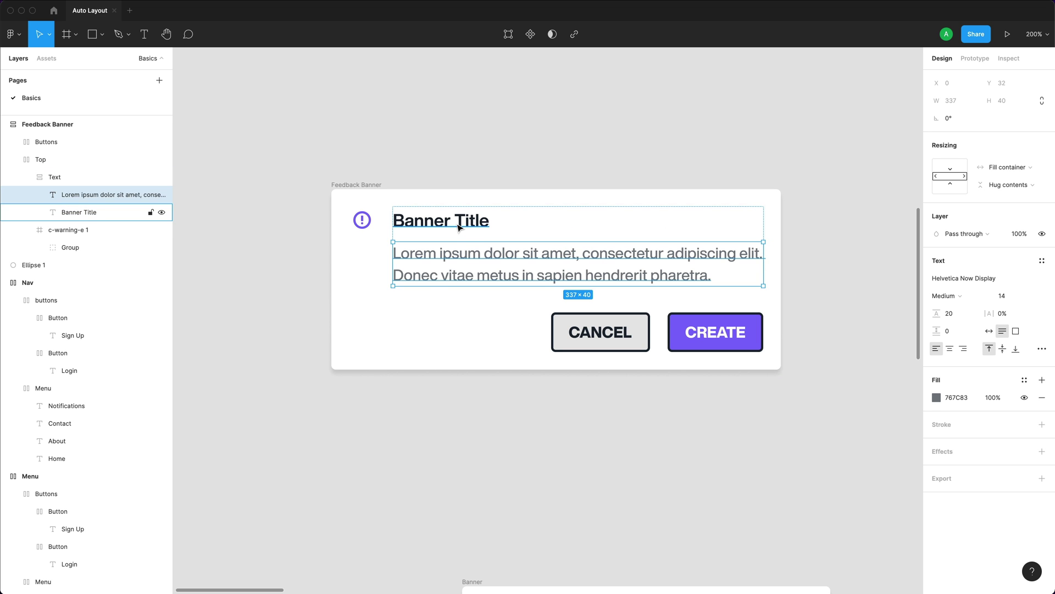
{"action": "left_click", "coordinate": [580, 273]}
{"action": "left_click", "coordinate": [306, 181]}
Resize the Feedback Banner to narrower widths to test how its text and buttons adapt.
{"action": "left_click", "coordinate": [356, 184]}
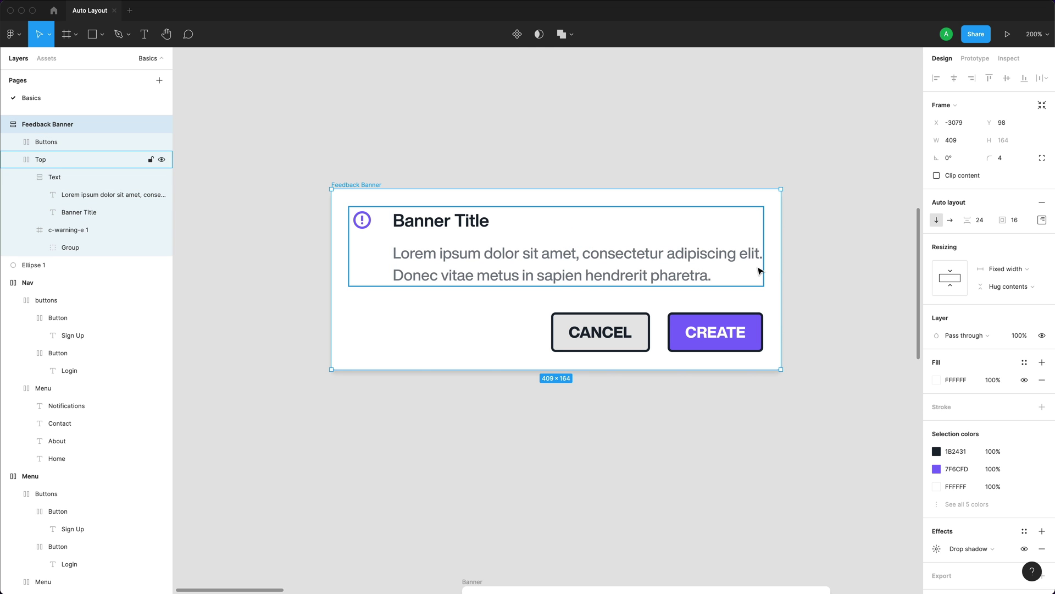
{"action": "left_click_drag", "start_coordinate": [779, 265], "coordinate": [694, 291]}
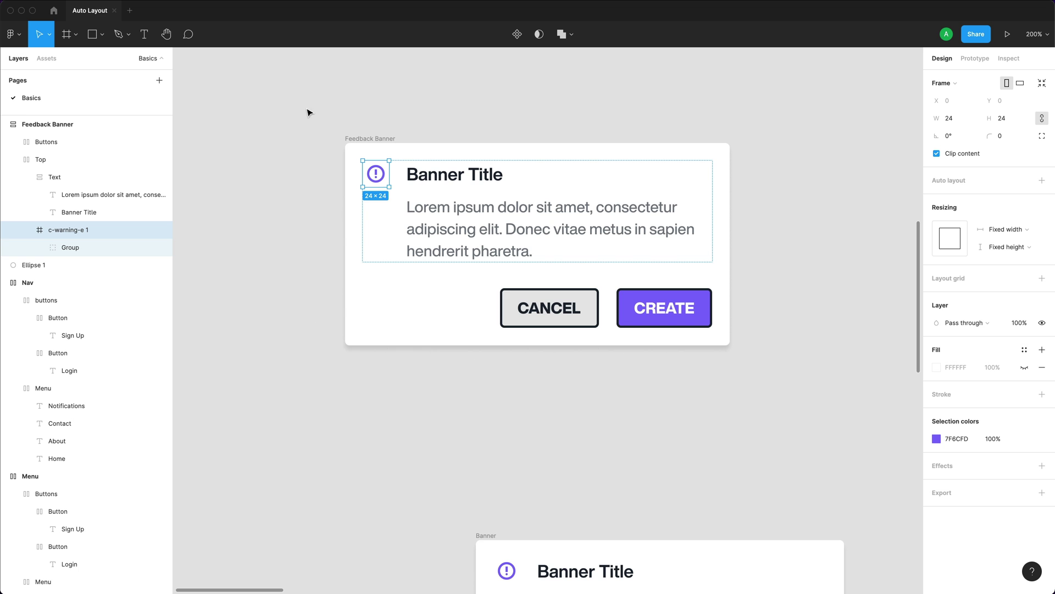
{"action": "left_click", "coordinate": [362, 138]}
{"action": "left_click_drag", "start_coordinate": [729, 245], "coordinate": [691, 254]}
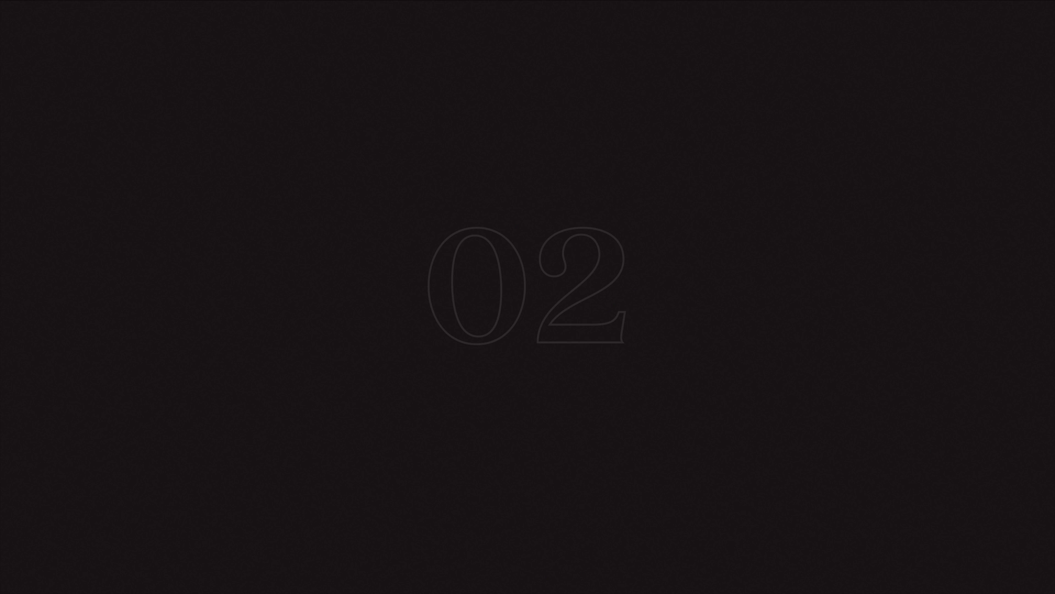